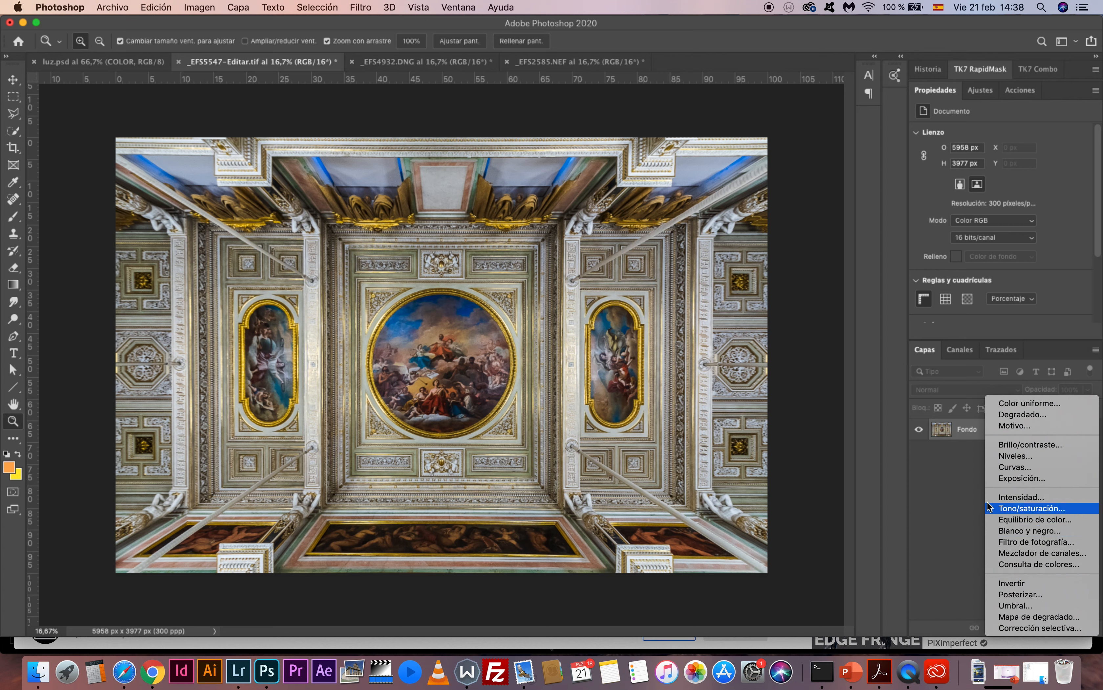
- Try adding a Curves adjustment layer above the Fondo layer and delete it again
{"action": "left_click", "coordinate": [1009, 468]}
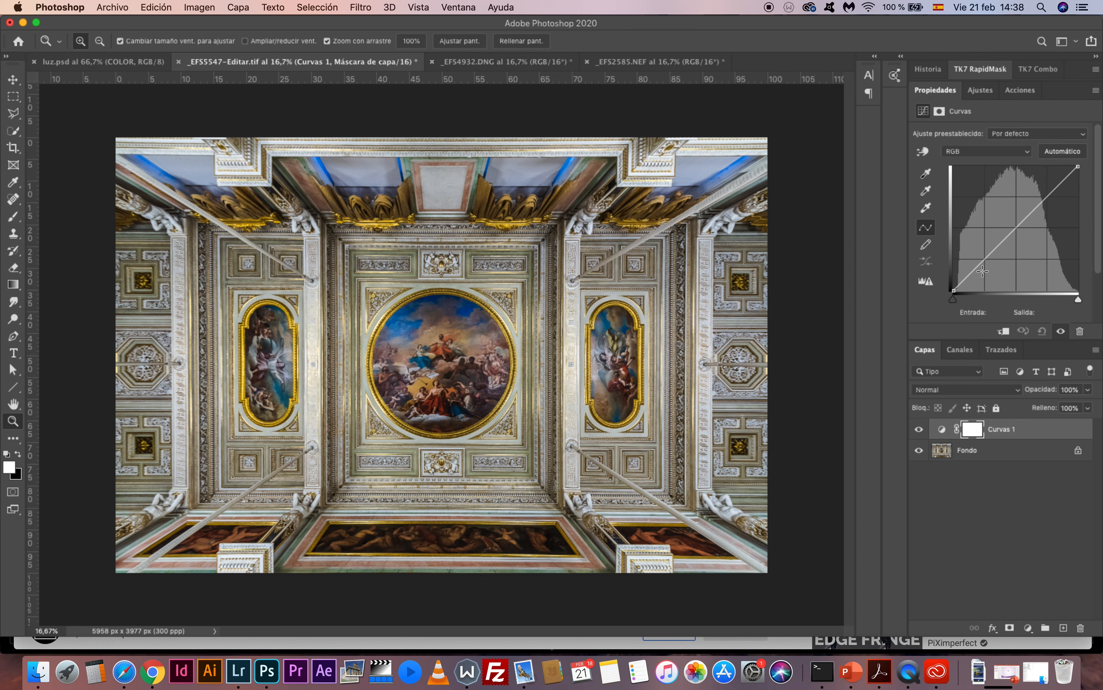
{"action": "left_click_drag", "start_coordinate": [1038, 434], "coordinate": [1081, 628]}
{"action": "left_click", "coordinate": [1028, 627]}
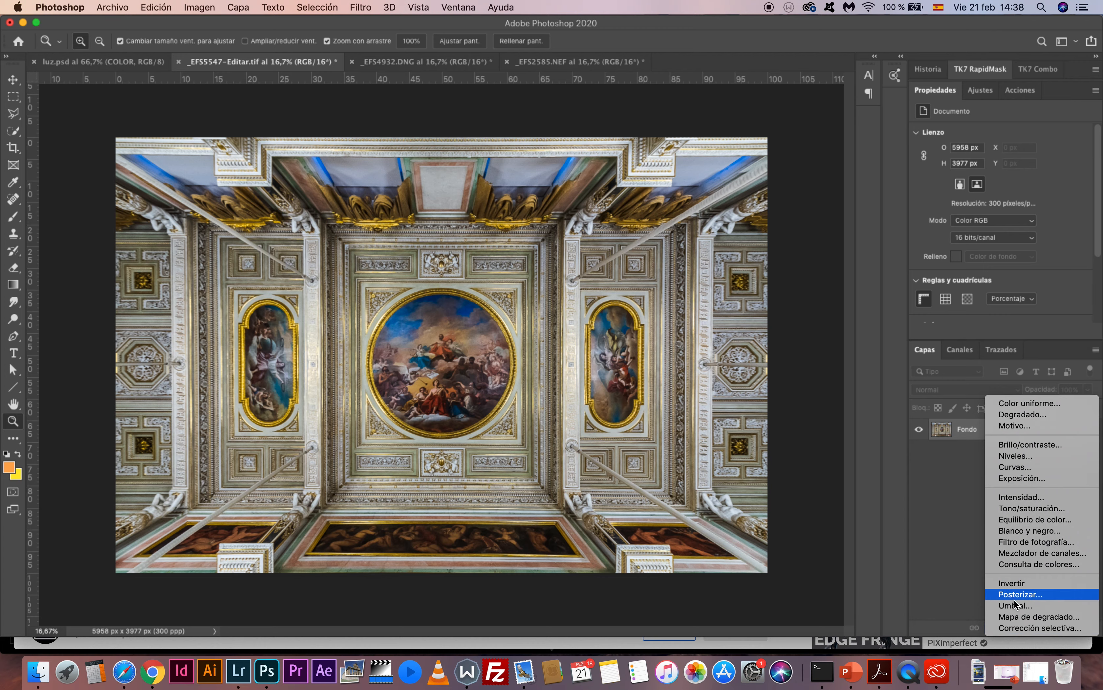
{"action": "left_click", "coordinate": [914, 585]}
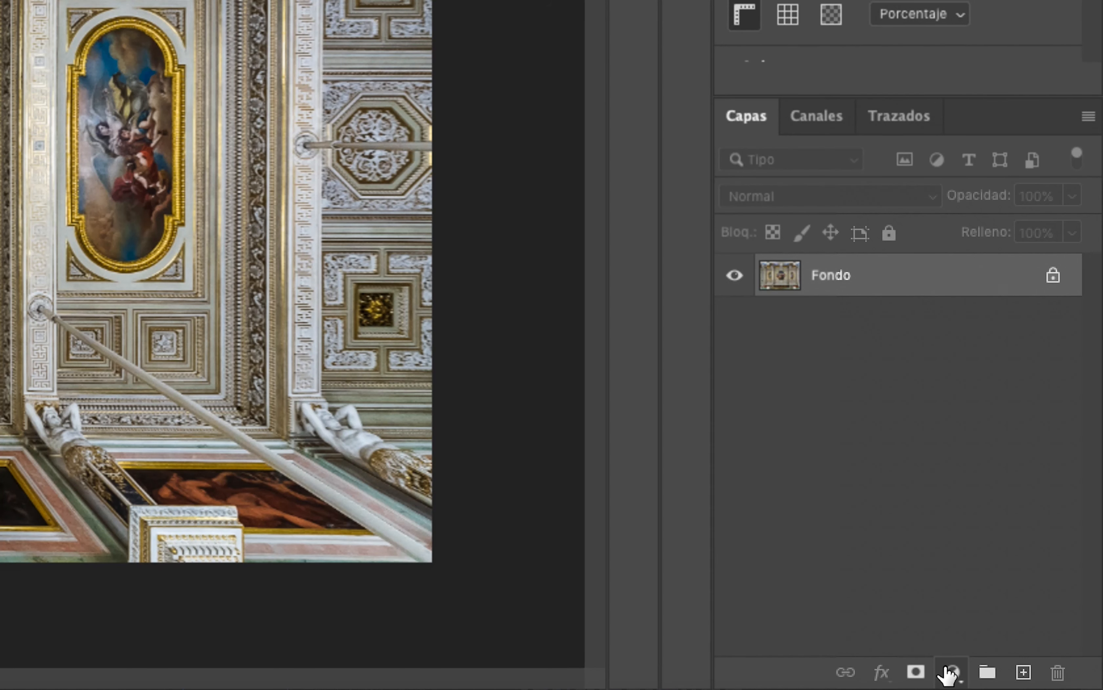
{"action": "left_click", "coordinate": [950, 672]}
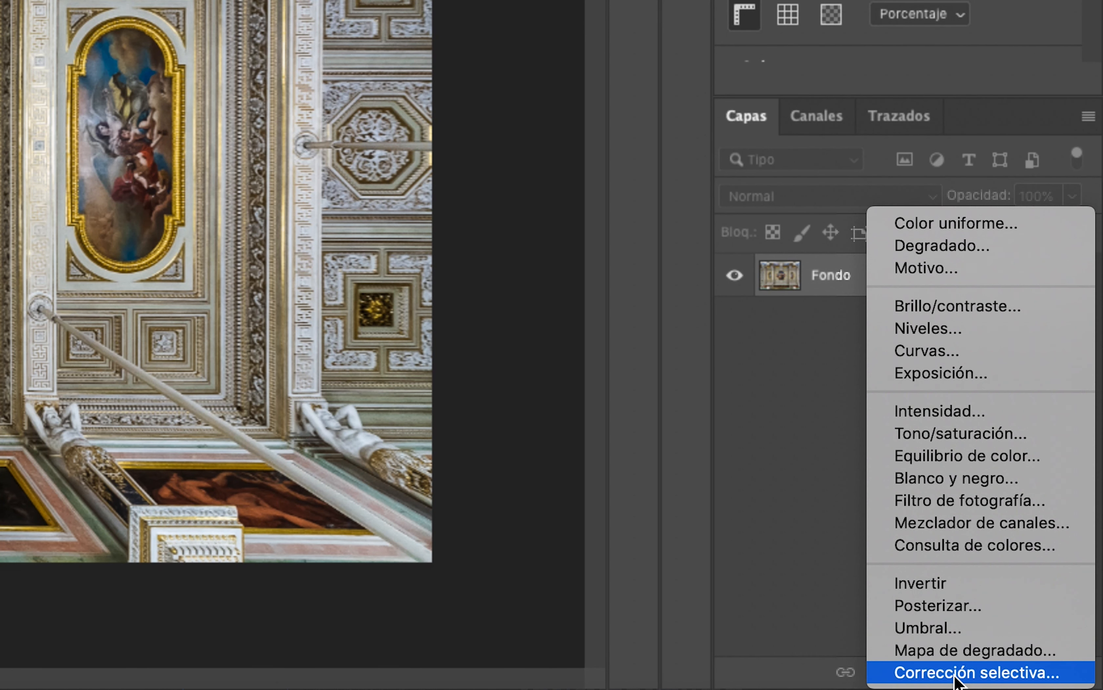
{"action": "left_click", "coordinate": [937, 354]}
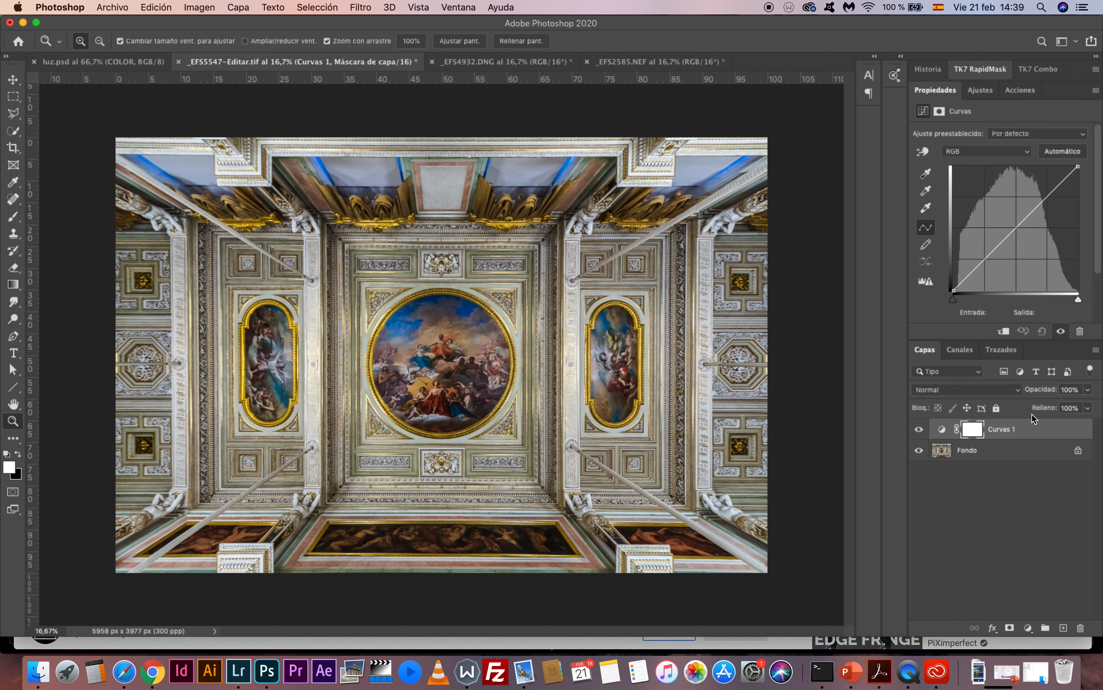
{"action": "left_click_drag", "start_coordinate": [1034, 428], "coordinate": [1080, 628]}
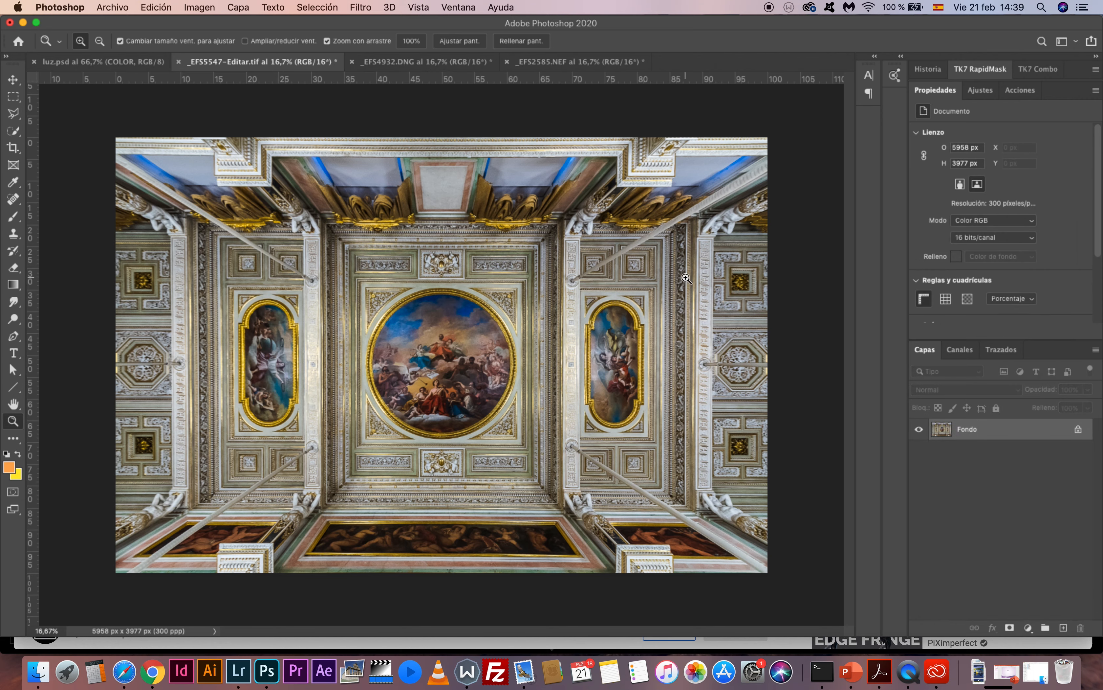
- Try a direct Curves adjustment on the Fondo layer with a point at input 162, output 127, and cancel it
{"action": "left_click", "coordinate": [213, 8]}
{"action": "mouse_move", "coordinate": [222, 45]}
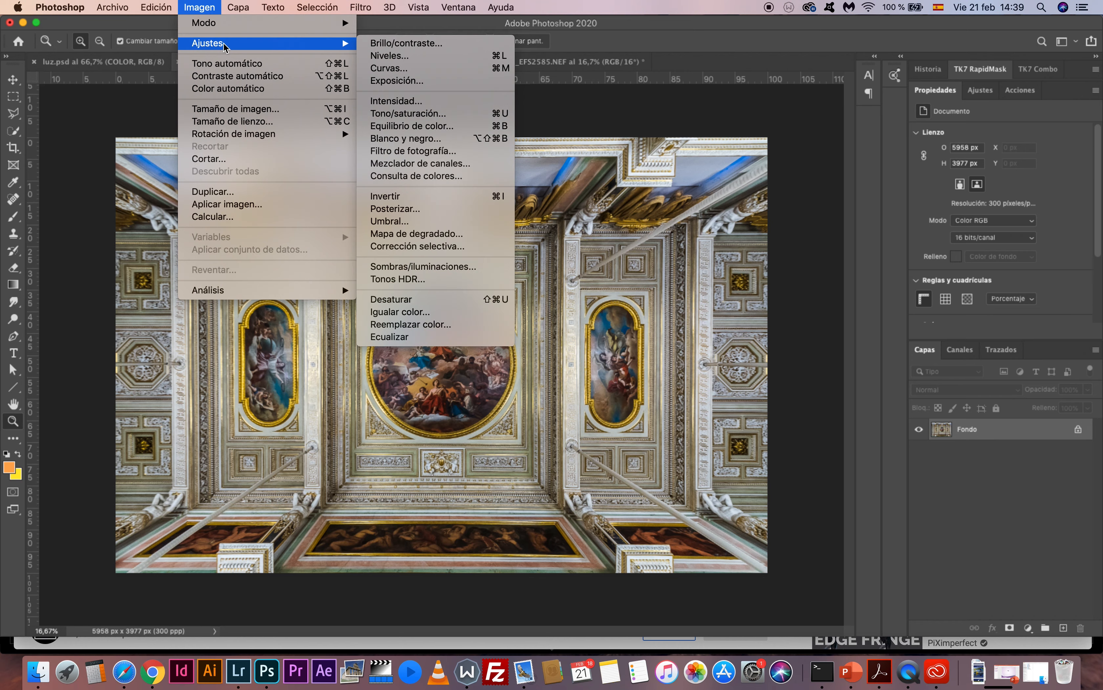
{"action": "left_click", "coordinate": [389, 68]}
{"action": "left_click_drag", "start_coordinate": [445, 259], "coordinate": [458, 271]}
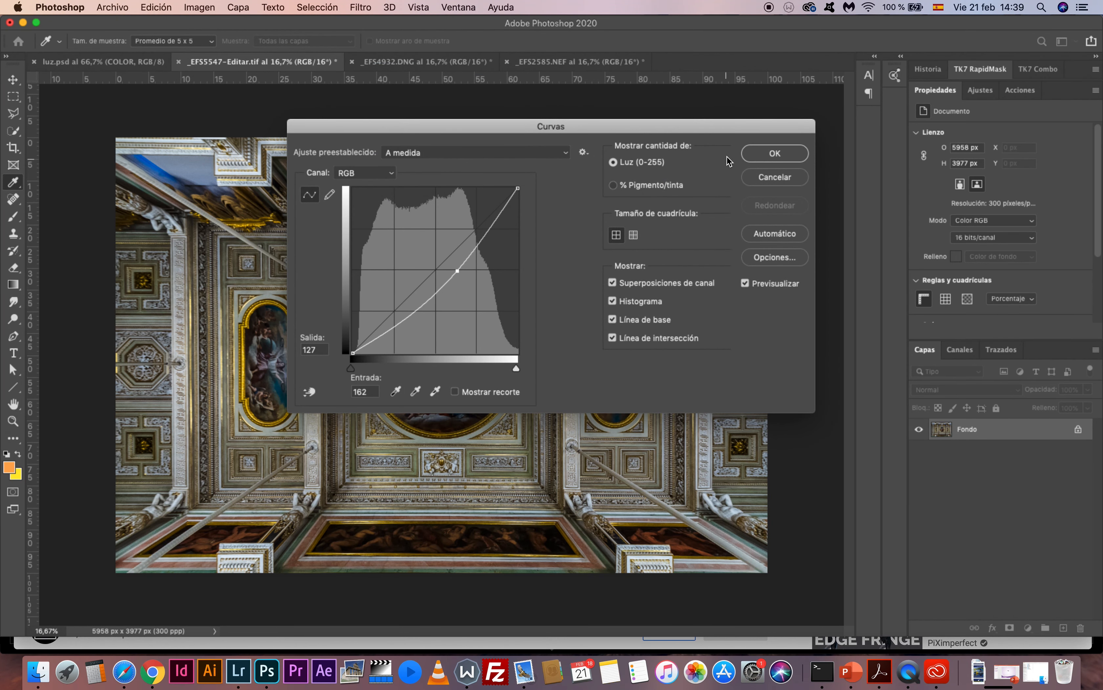
{"action": "left_click", "coordinate": [760, 185]}
- Duplicate the Fondo layer, look over the copy's layer options and delete the copy
{"action": "left_click_drag", "start_coordinate": [1005, 430], "coordinate": [1063, 628]}
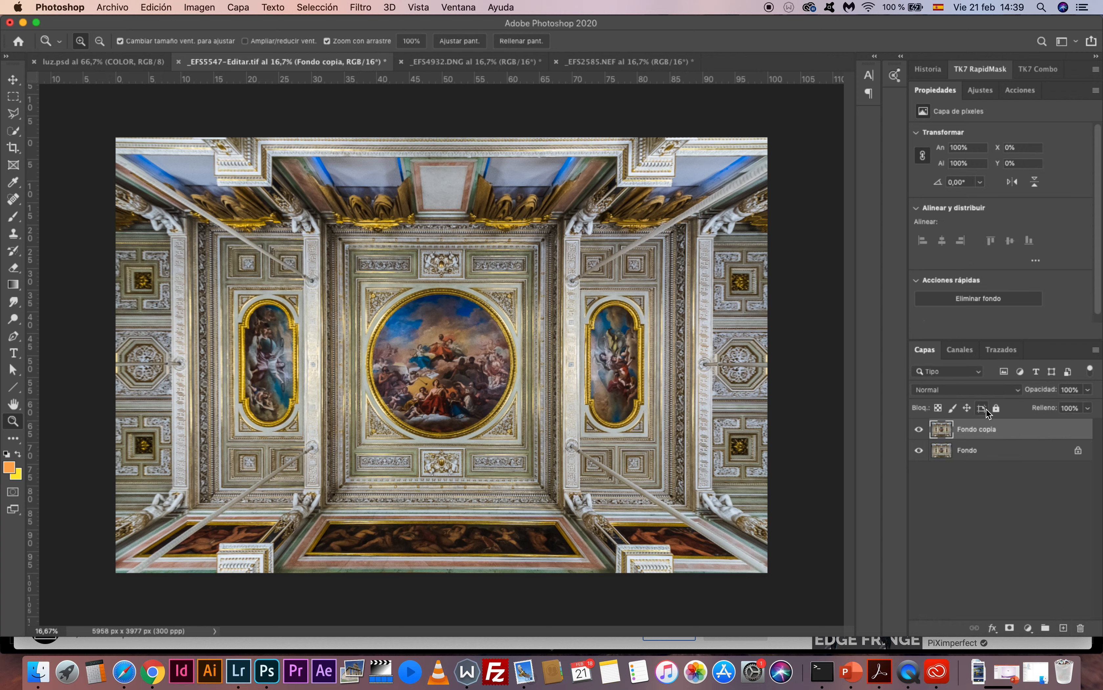
{"action": "right_click", "coordinate": [1011, 432]}
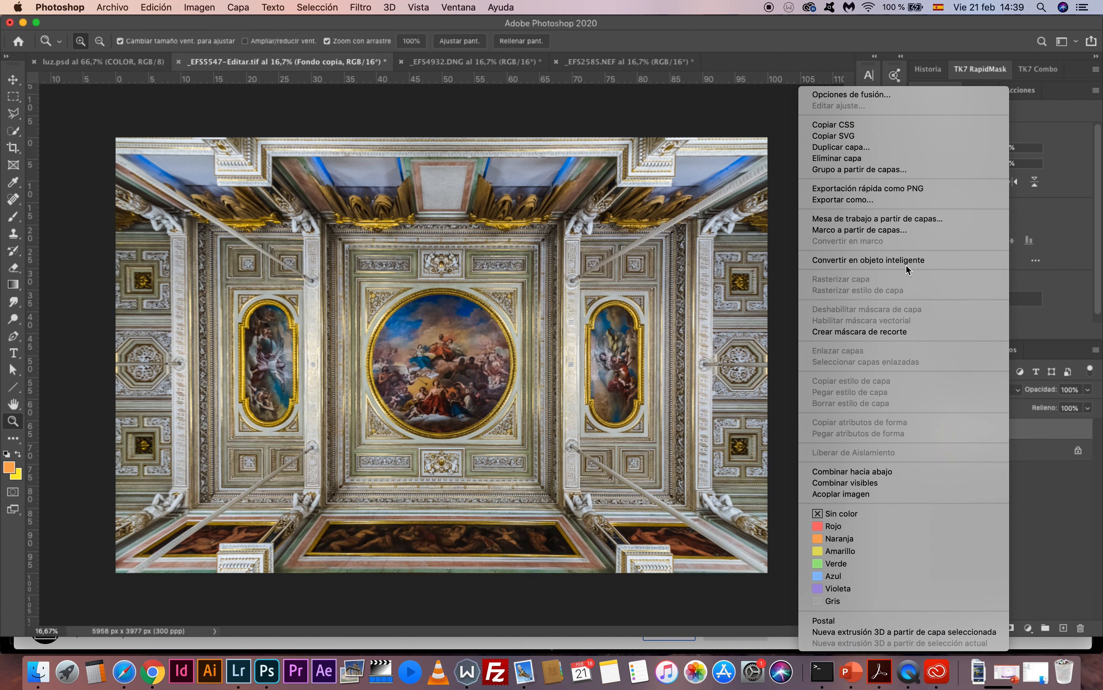
{"action": "left_click", "coordinate": [1046, 427]}
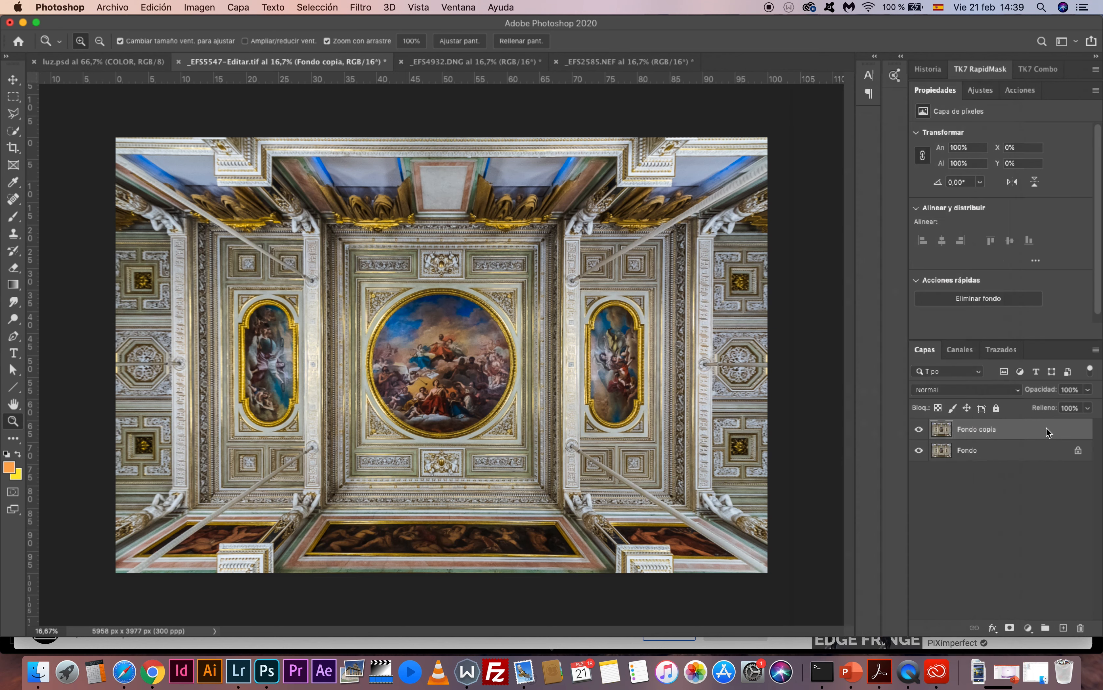
{"action": "left_click_drag", "start_coordinate": [1021, 433], "coordinate": [1081, 628]}
- Add a Curves adjustment layer above Fondo and enlarge the properties area for a bigger curve graph
{"action": "left_click", "coordinate": [1028, 628]}
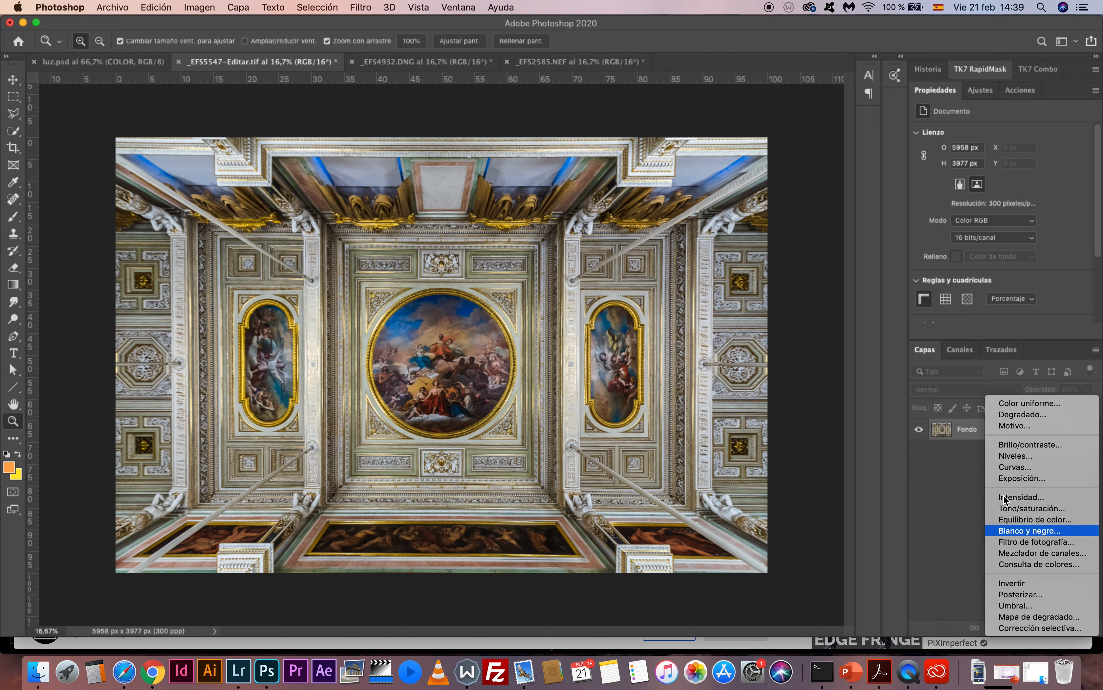
{"action": "left_click", "coordinate": [1007, 467]}
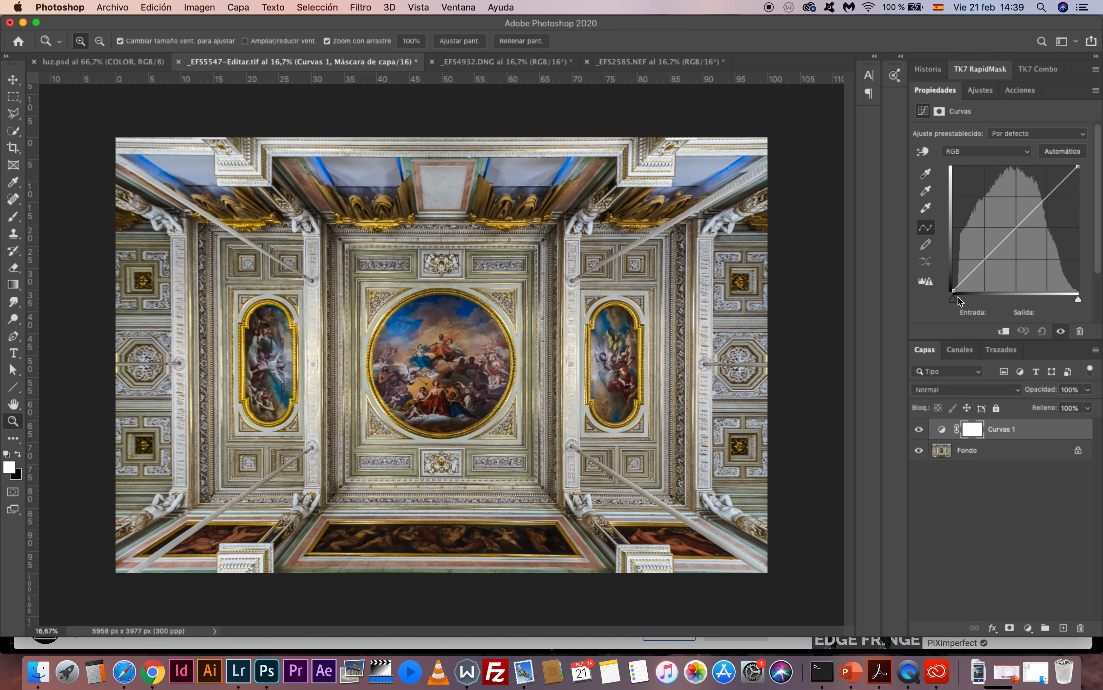
{"action": "left_click_drag", "start_coordinate": [907, 280], "coordinate": [770, 281]}
{"action": "left_click_drag", "start_coordinate": [876, 341], "coordinate": [876, 401]}
{"action": "left_click_drag", "start_coordinate": [770, 340], "coordinate": [794, 345]}
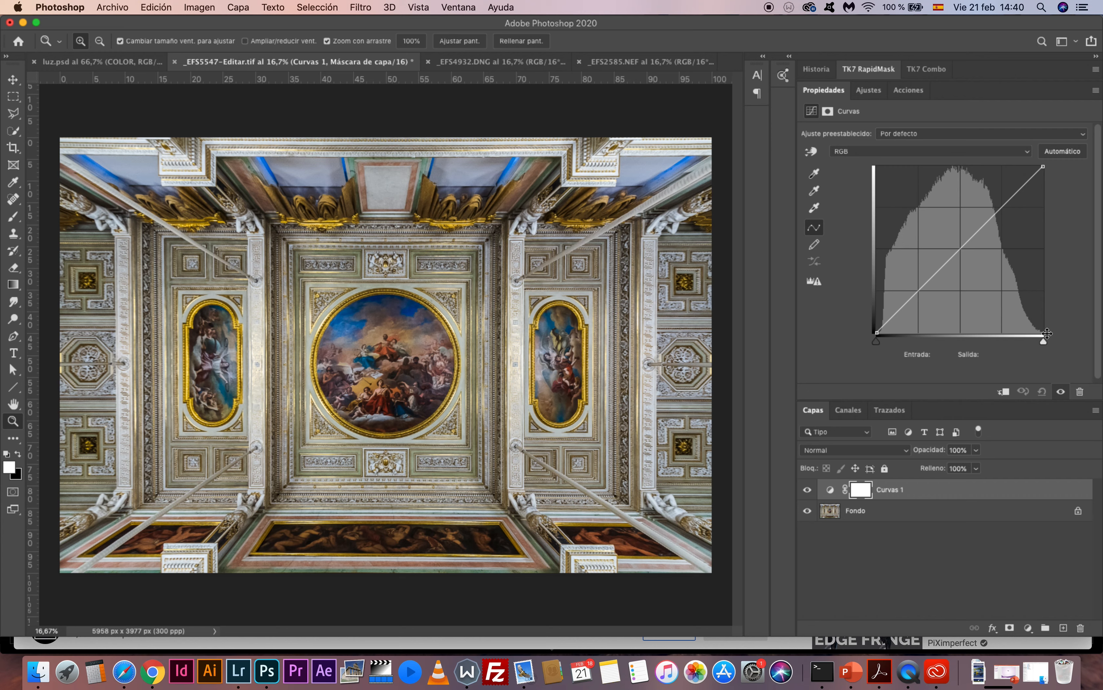
- Select the black point of the RGB curve and review the channels available for the curve
{"action": "left_click", "coordinate": [876, 334]}
{"action": "left_click", "coordinate": [869, 151]}
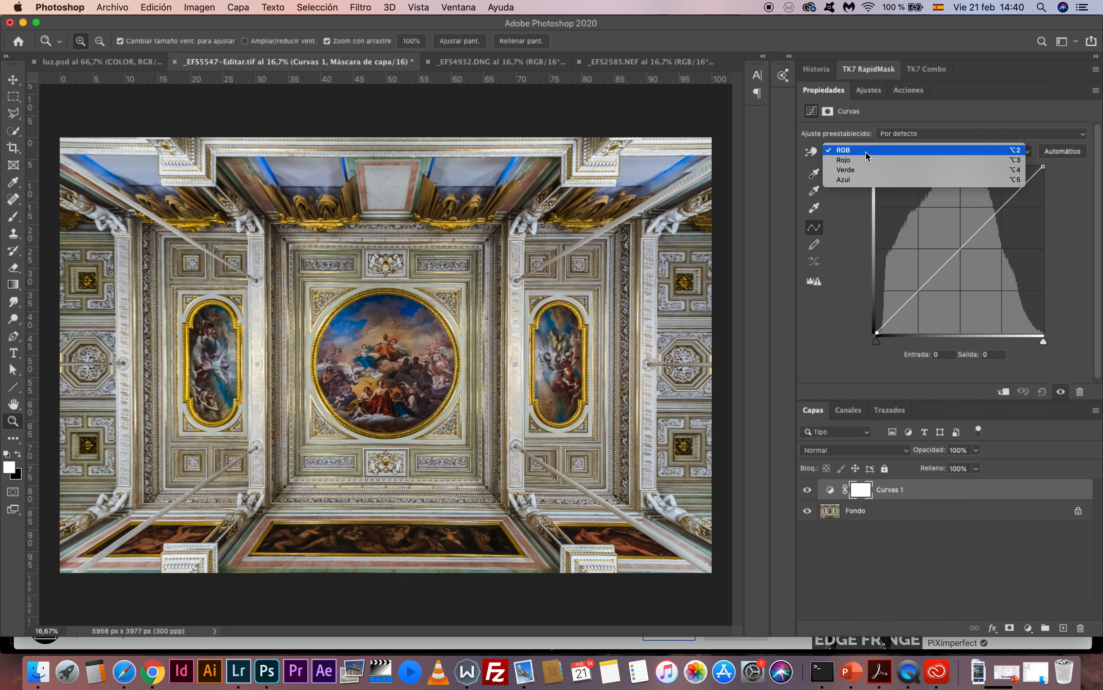
{"action": "left_click", "coordinate": [861, 221]}
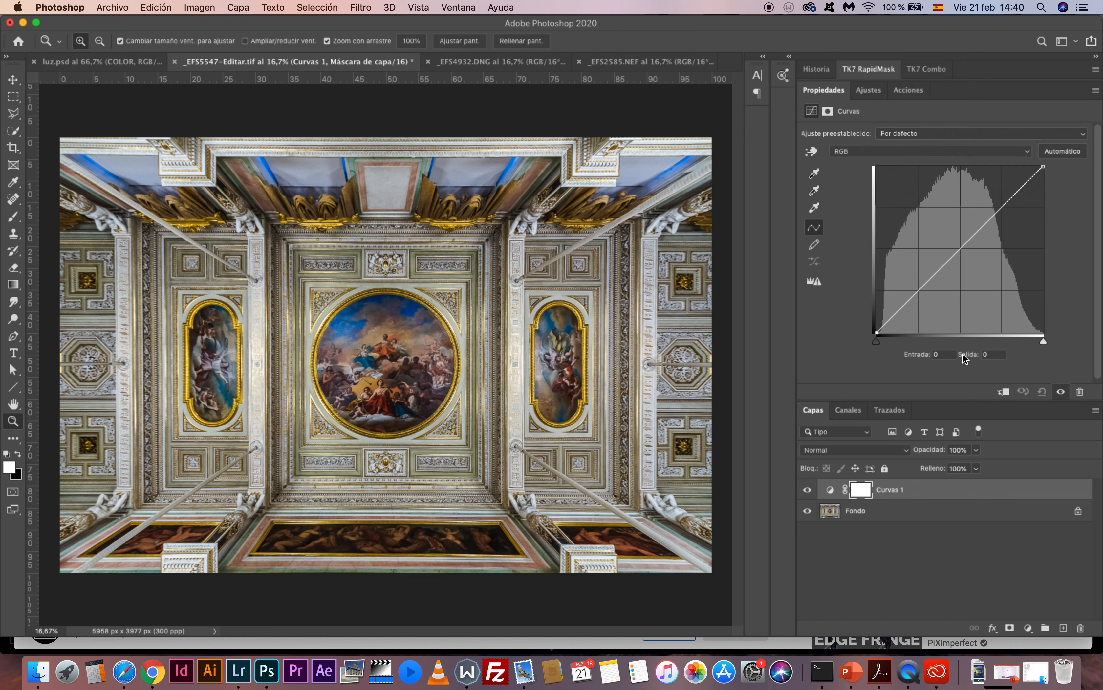
- Raise the RGB curve's midpoint to input 102, output 137, and pull it down to about input 130, output 76
{"action": "left_click", "coordinate": [956, 253]}
{"action": "left_click_drag", "start_coordinate": [956, 254], "coordinate": [943, 243]}
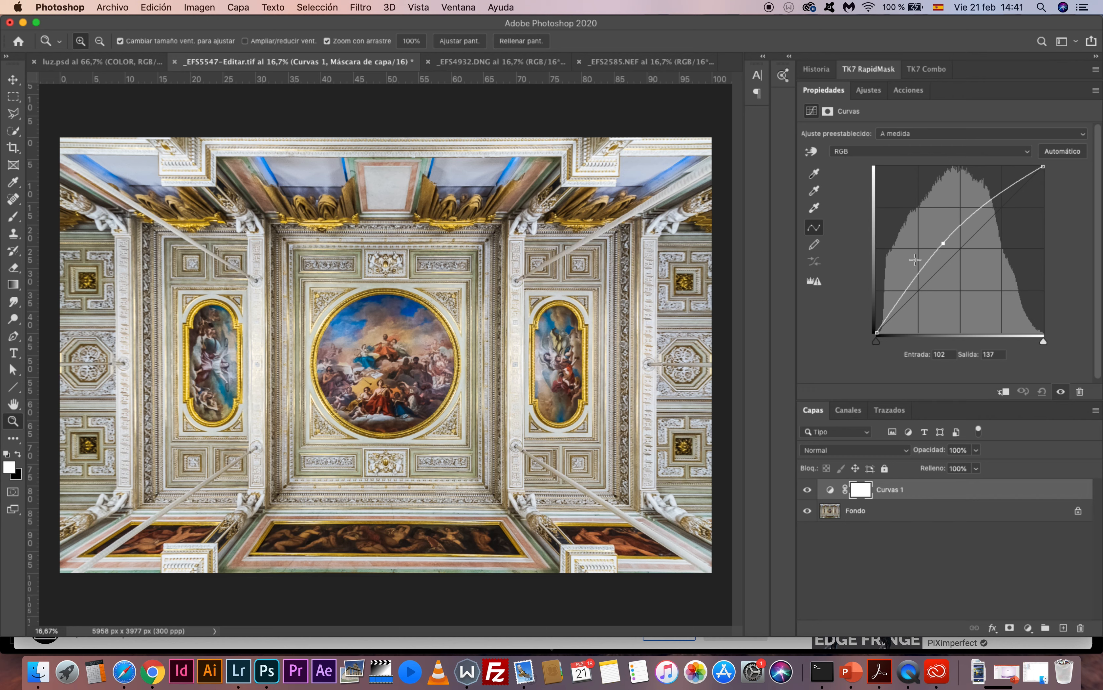
{"action": "left_click_drag", "start_coordinate": [938, 249], "coordinate": [963, 283]}
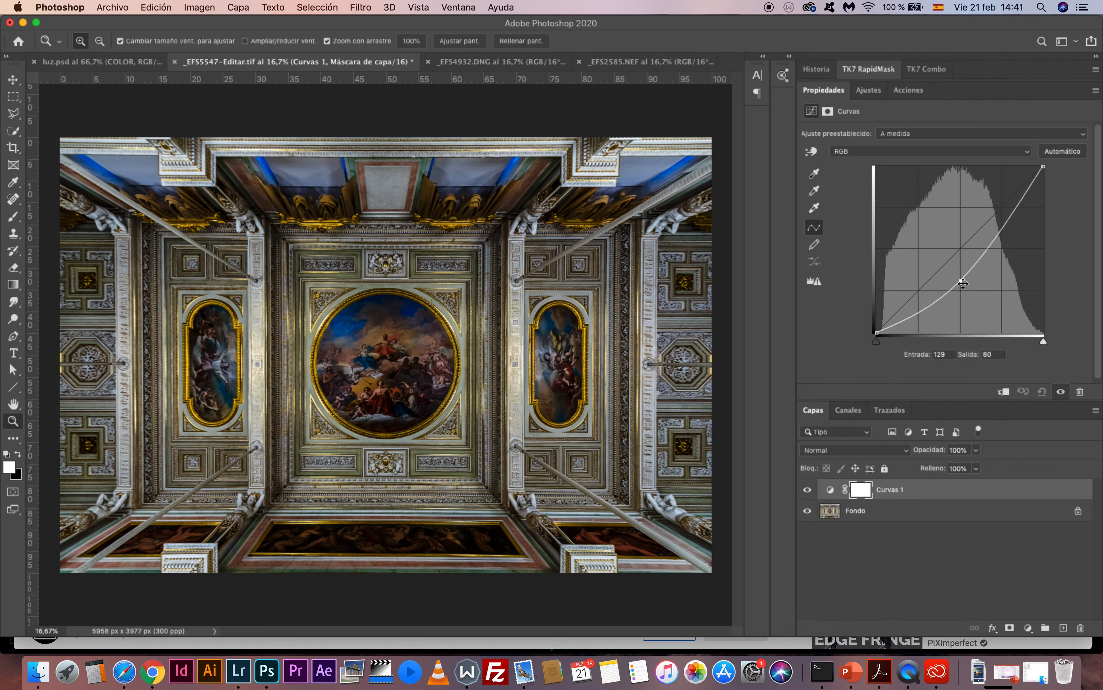
{"action": "left_click_drag", "start_coordinate": [963, 283], "coordinate": [964, 288]}
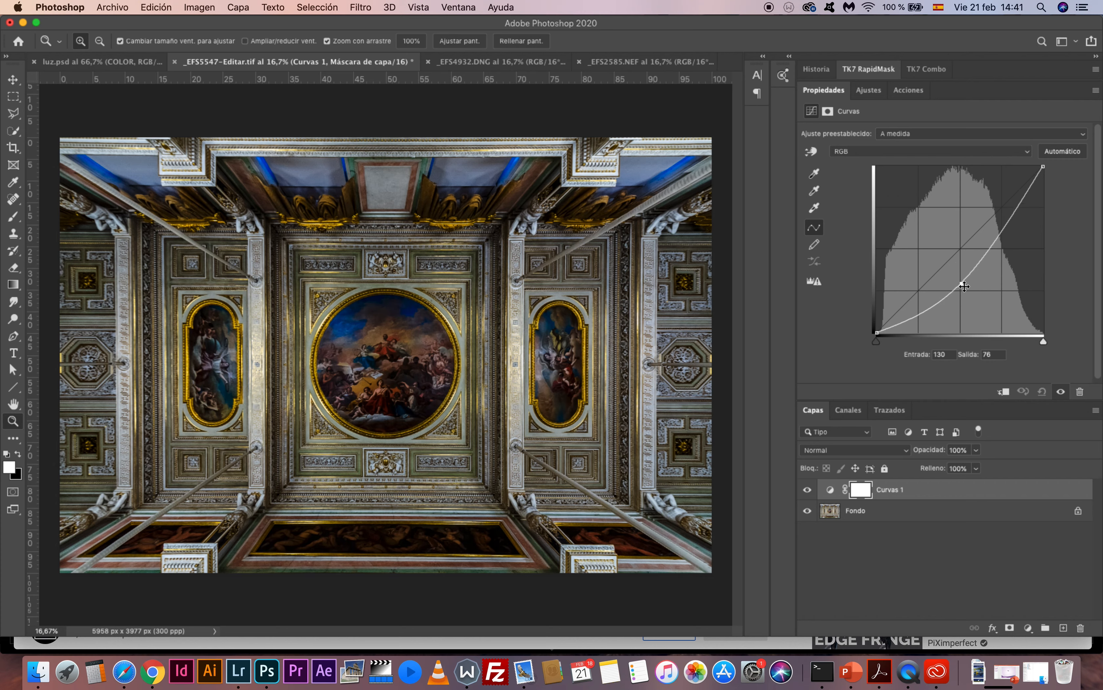
- Shape an S-curve with a shadow point at input 82, output 62 and a raised highlight point, and compare it with the original image
{"action": "left_click_drag", "start_coordinate": [965, 287], "coordinate": [940, 292]}
{"action": "left_click_drag", "start_coordinate": [986, 231], "coordinate": [986, 216]}
{"action": "left_click_drag", "start_coordinate": [940, 292], "coordinate": [930, 292]}
{"action": "left_click", "coordinate": [808, 489]}
{"action": "left_click", "coordinate": [808, 490]}
{"action": "left_click", "coordinate": [808, 489]}
{"action": "left_click", "coordinate": [808, 490]}
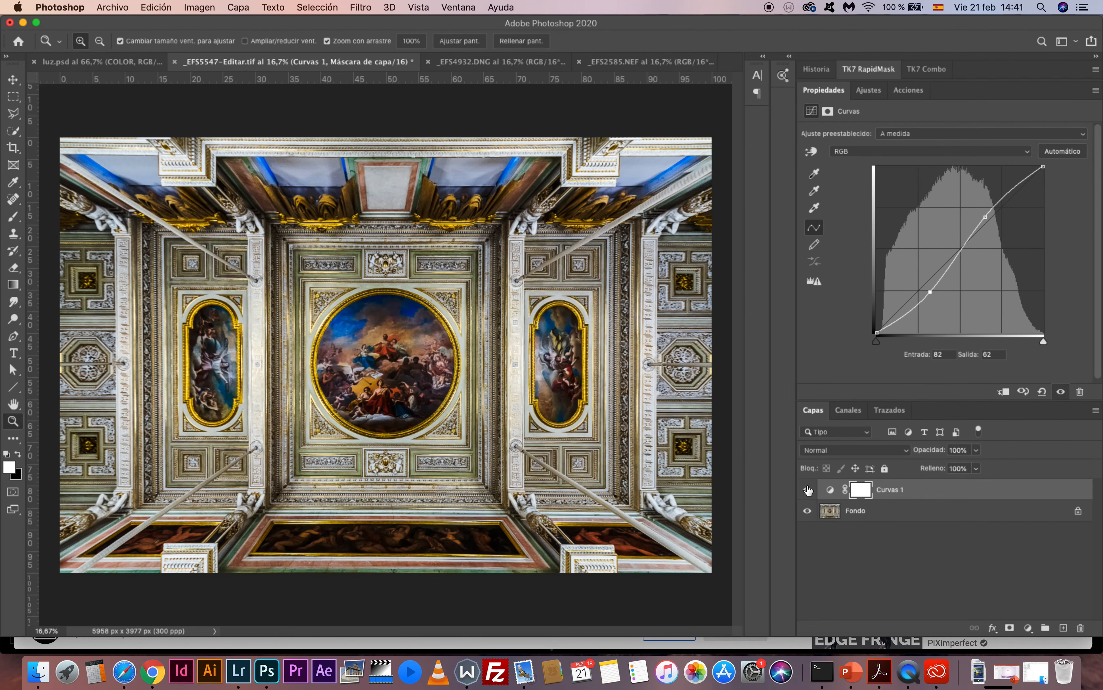
- Delete both added points from the RGB curve to restore the straight diagonal
{"action": "left_click_drag", "start_coordinate": [930, 292], "coordinate": [960, 248]}
{"action": "key", "text": "Delete"}
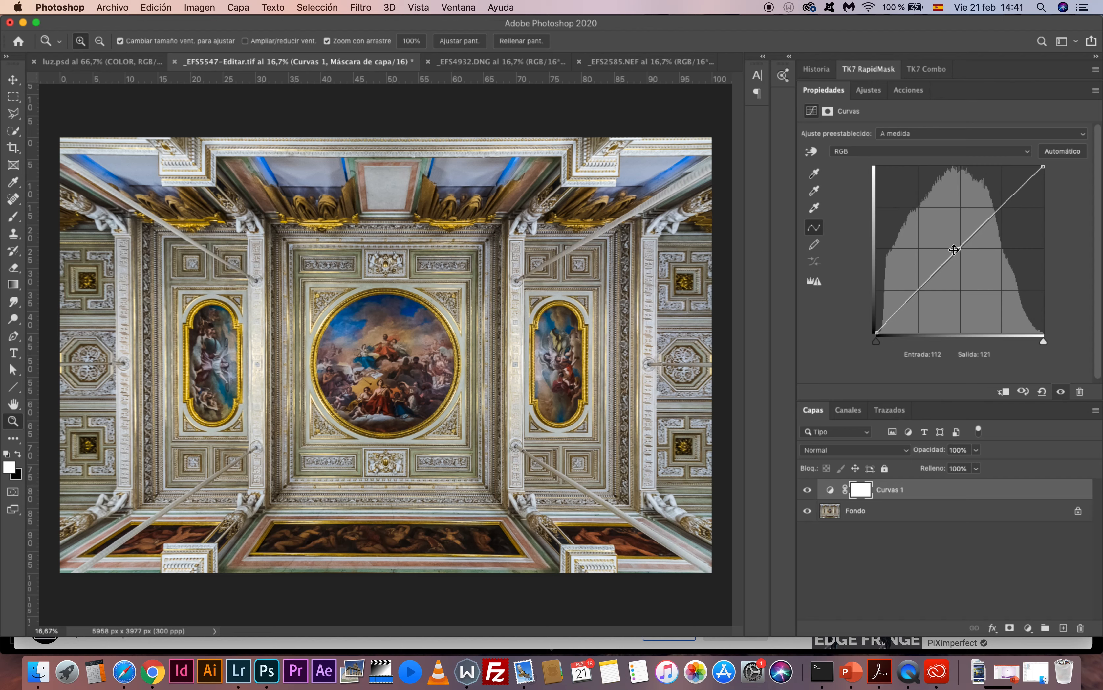
{"action": "key", "text": "Delete"}
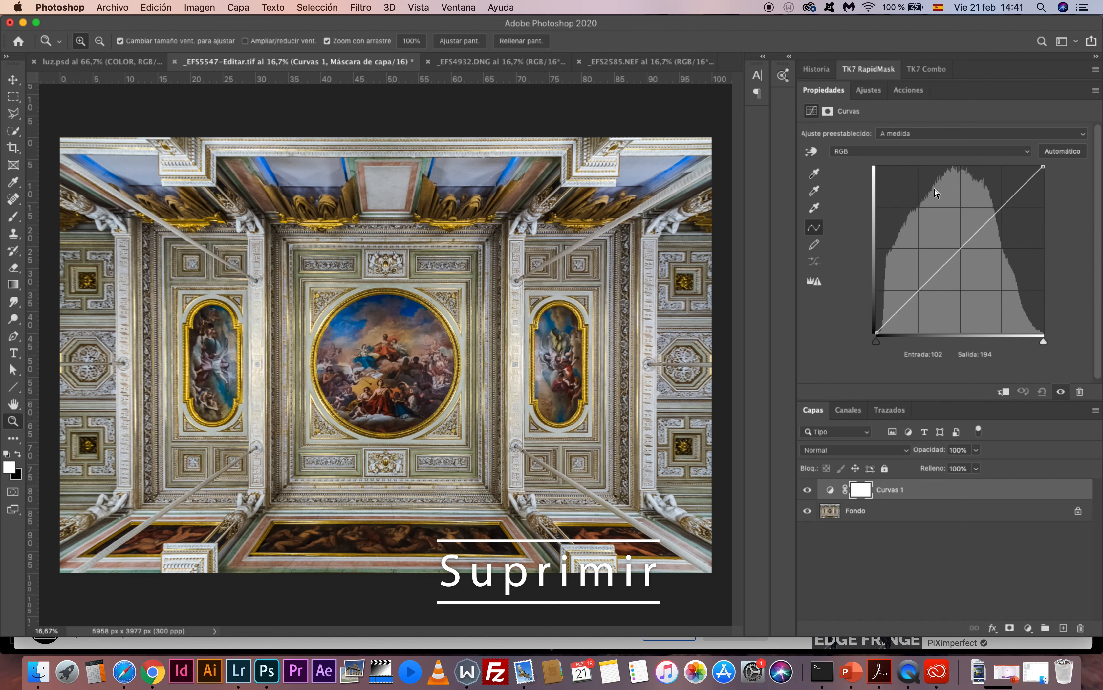
- Raise the midpoint of the red (Rojo) channel's curve slightly and delete the point
{"action": "left_click", "coordinate": [925, 152]}
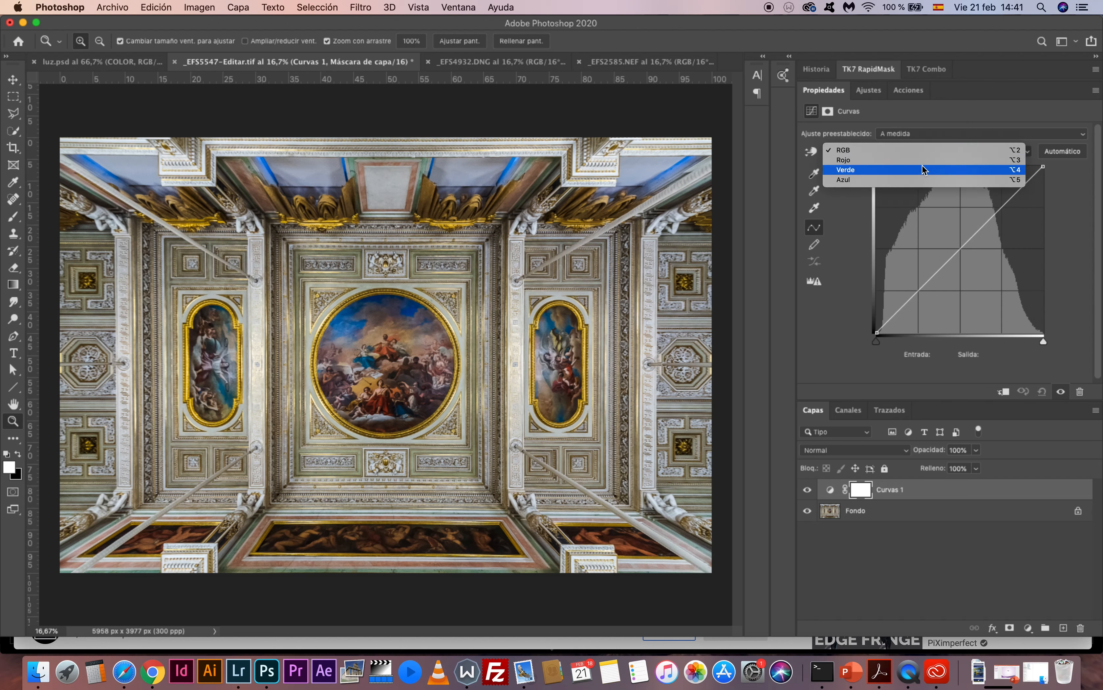
{"action": "left_click", "coordinate": [924, 160]}
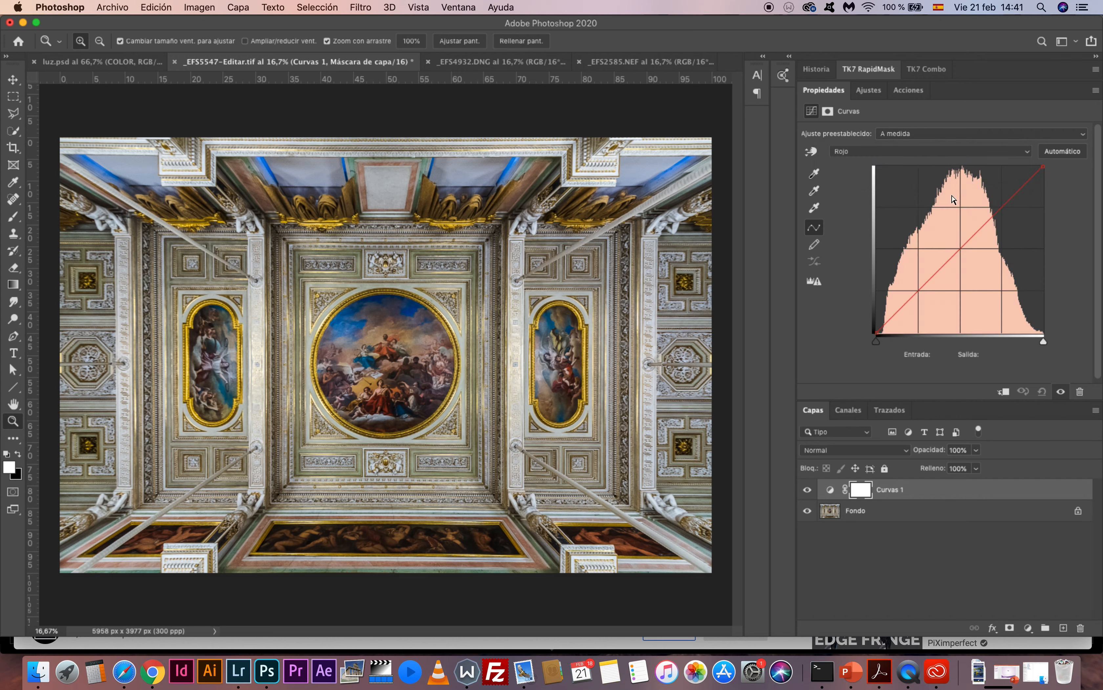
{"action": "left_click_drag", "start_coordinate": [958, 248], "coordinate": [949, 244]}
{"action": "key", "text": "Delete"}
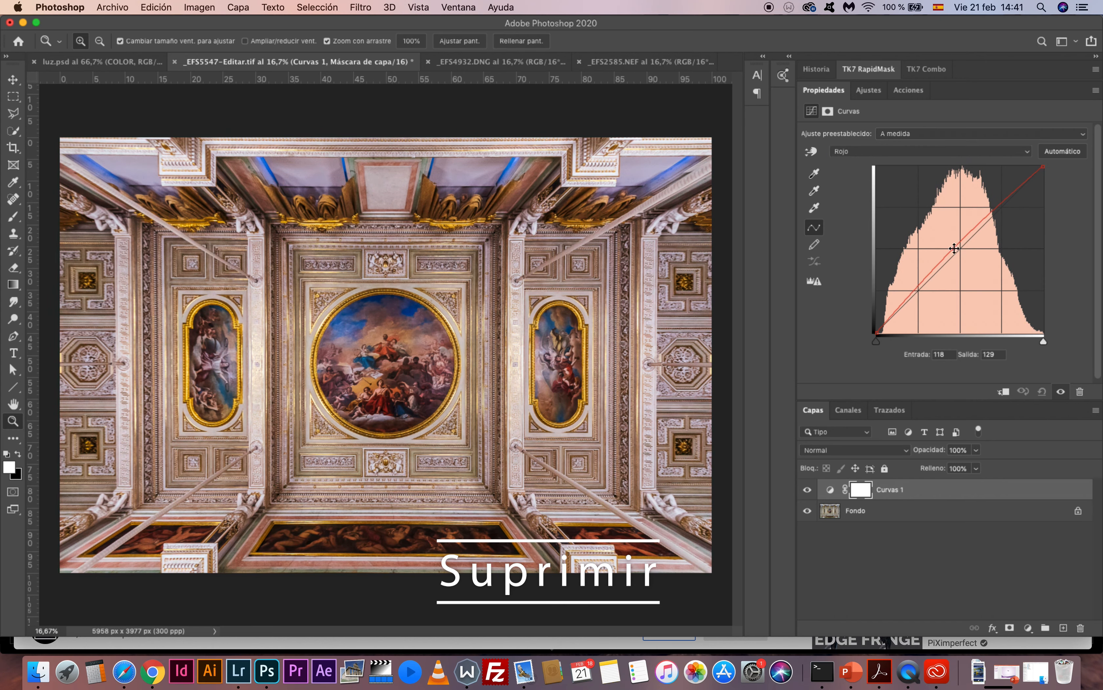
- Raise the midpoint of the green (Verde) channel's curve to about input 114, output 134
{"action": "left_click", "coordinate": [956, 151]}
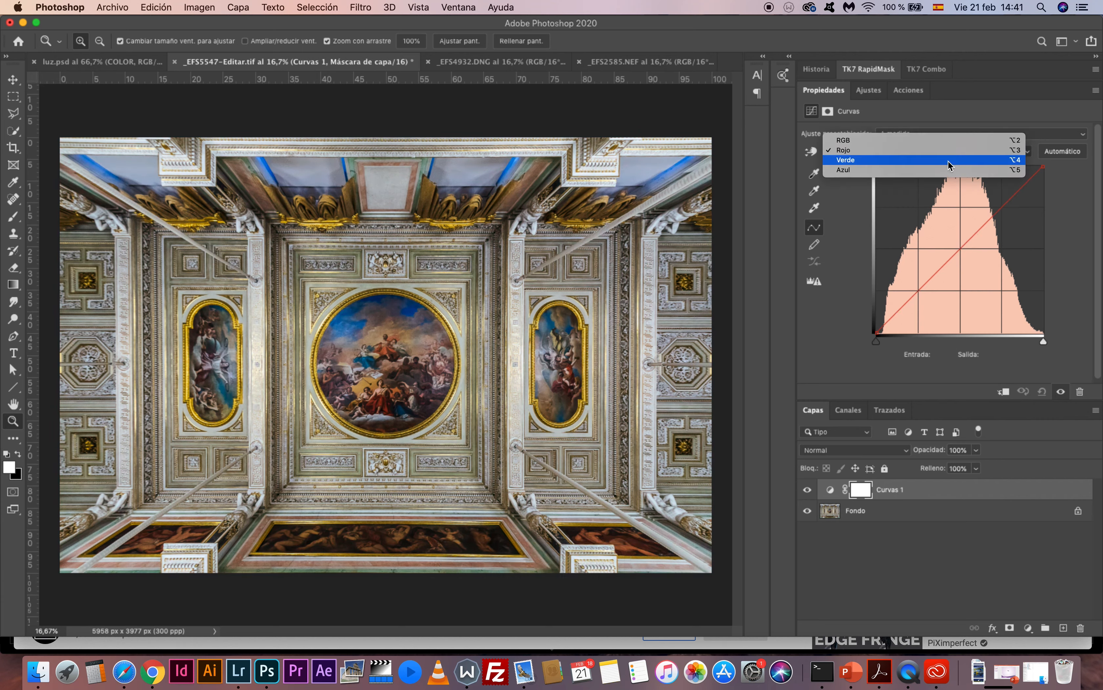
{"action": "left_click", "coordinate": [943, 164]}
{"action": "mouse_move", "coordinate": [958, 251]}
{"action": "left_mouse_down"}
{"action": "mouse_move", "coordinate": [957, 242]}
{"action": "mouse_move", "coordinate": [957, 251]}
{"action": "left_mouse_up"}
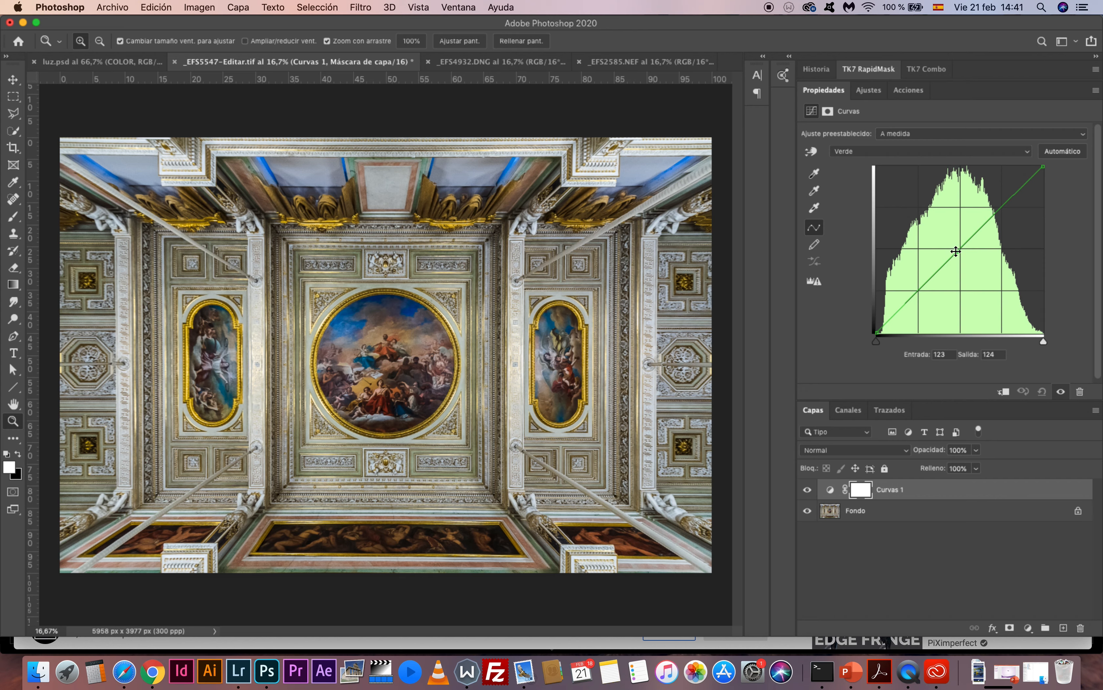
{"action": "left_click_drag", "start_coordinate": [956, 251], "coordinate": [950, 245]}
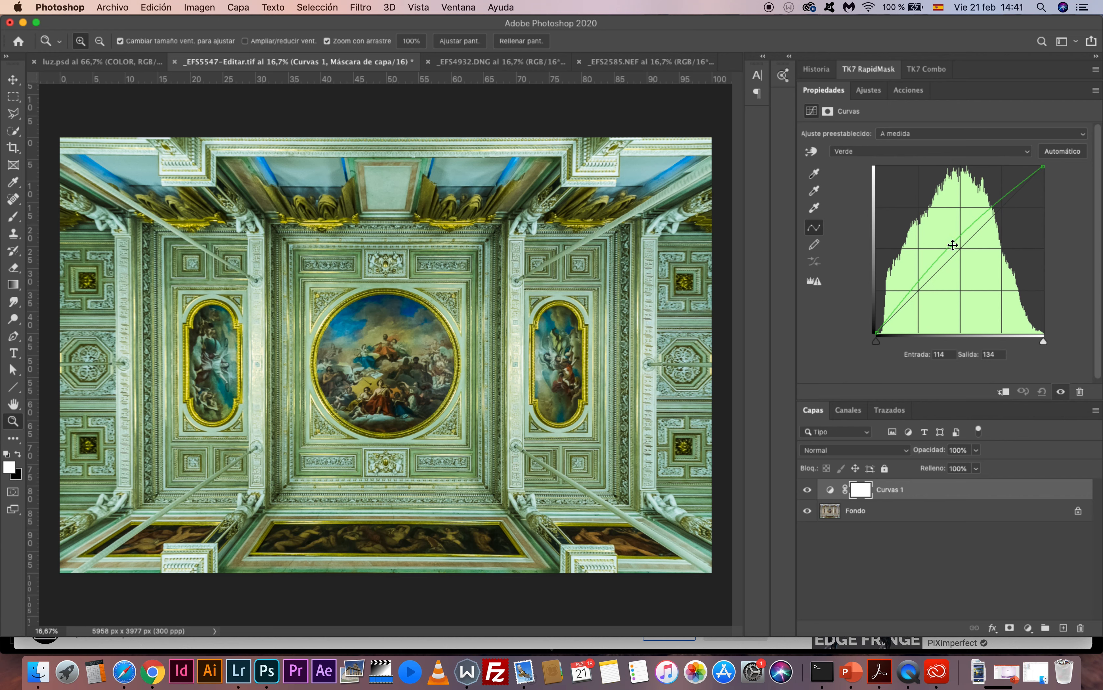
- Lower the green curve's point to input 134, output 115, and delete the point
{"action": "left_click", "coordinate": [950, 248]}
{"action": "left_click_drag", "start_coordinate": [952, 250], "coordinate": [964, 260]}
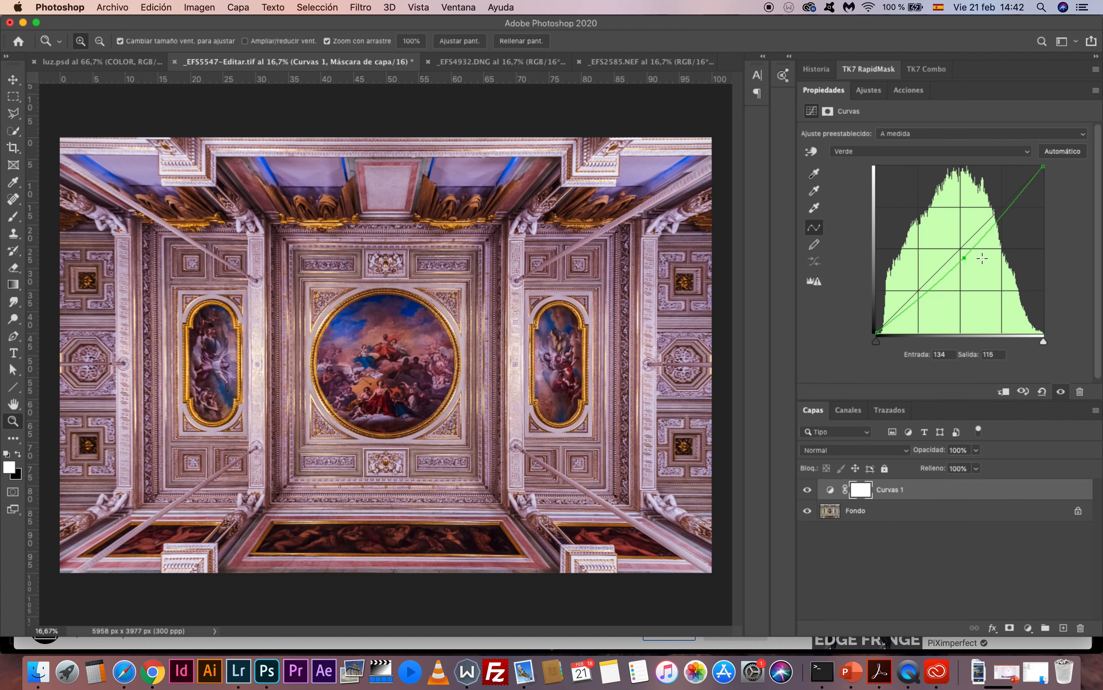
{"action": "left_click_drag", "start_coordinate": [964, 257], "coordinate": [960, 249]}
{"action": "key", "text": "Delete"}
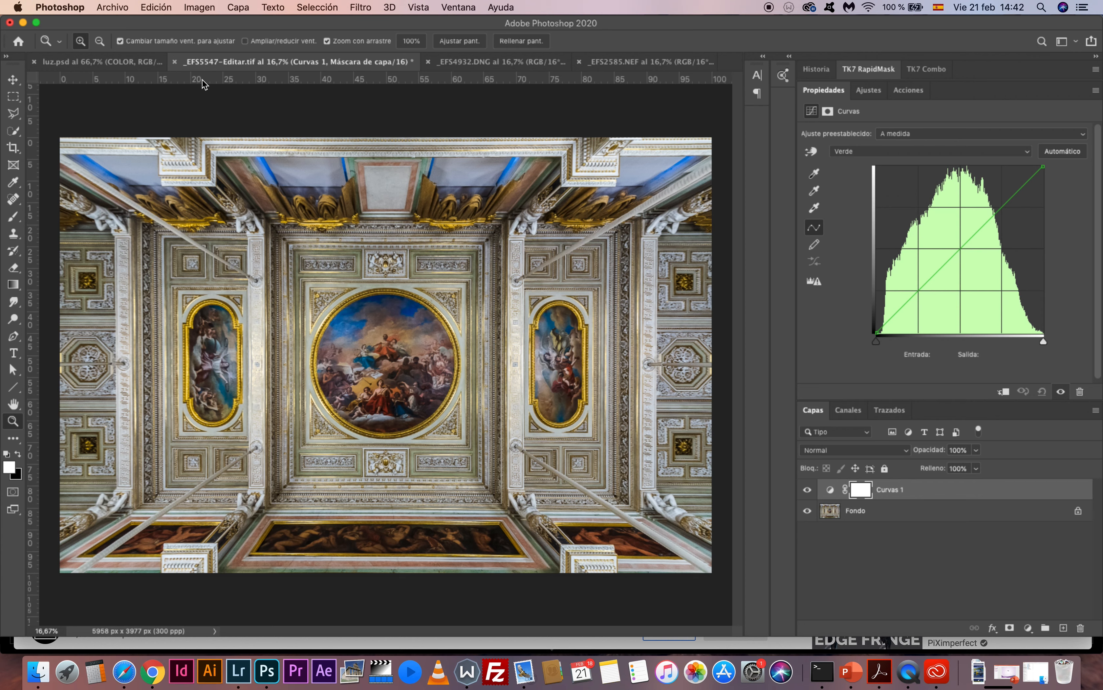
- Review the curve's channel list and switch to the luz.psd document with the overlapping colour circles
{"action": "left_click", "coordinate": [869, 151]}
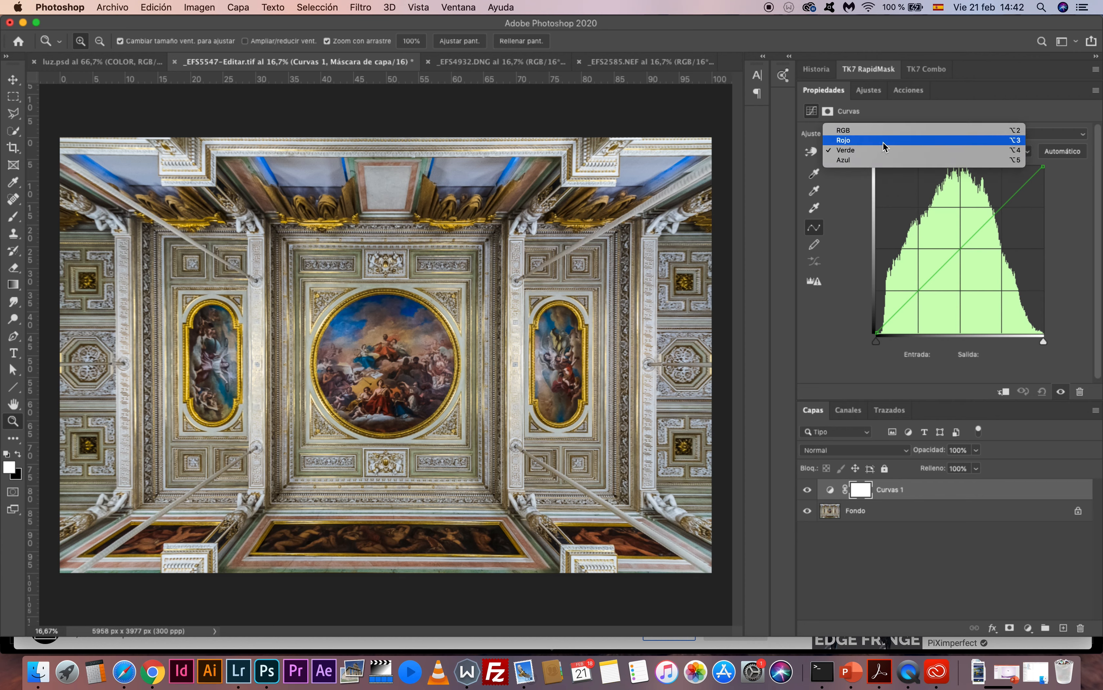
{"action": "left_click", "coordinate": [863, 186]}
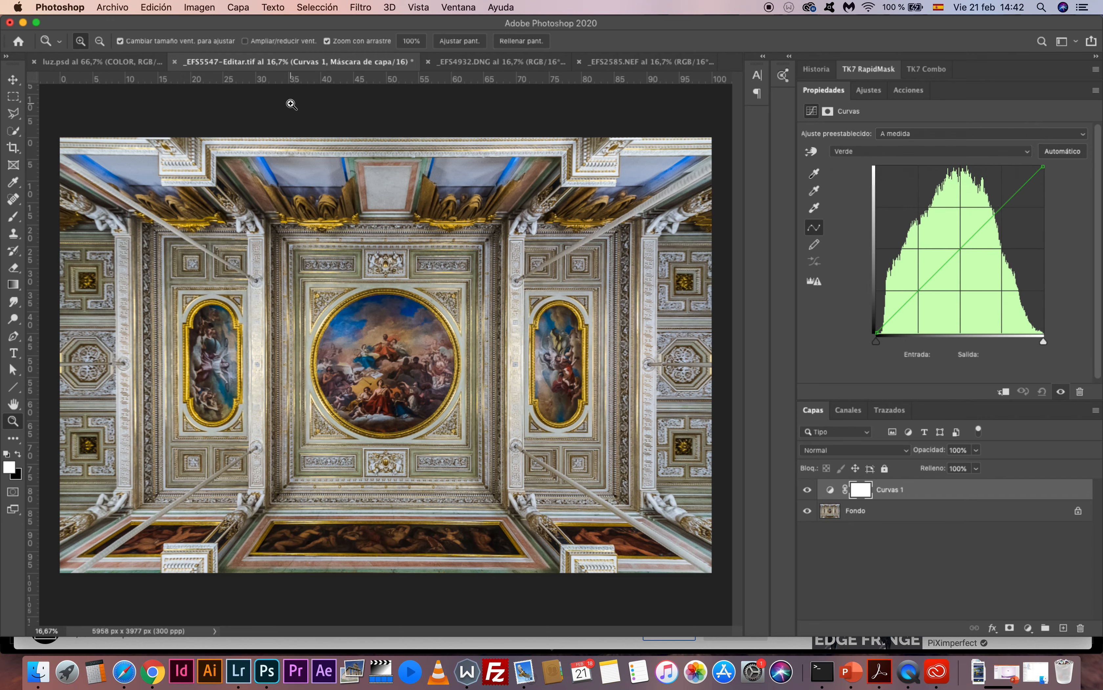
{"action": "left_click", "coordinate": [140, 63]}
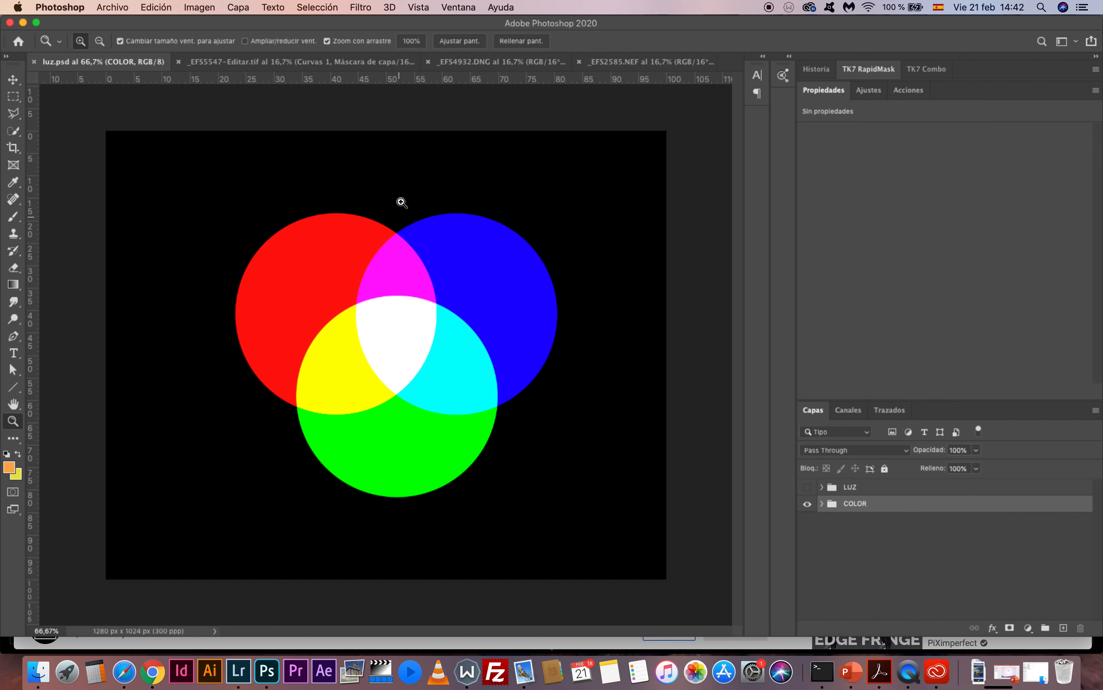
- Look over the colour modes available for the luz.psd image without changing the mode
{"action": "left_click", "coordinate": [213, 7]}
{"action": "mouse_move", "coordinate": [212, 27]}
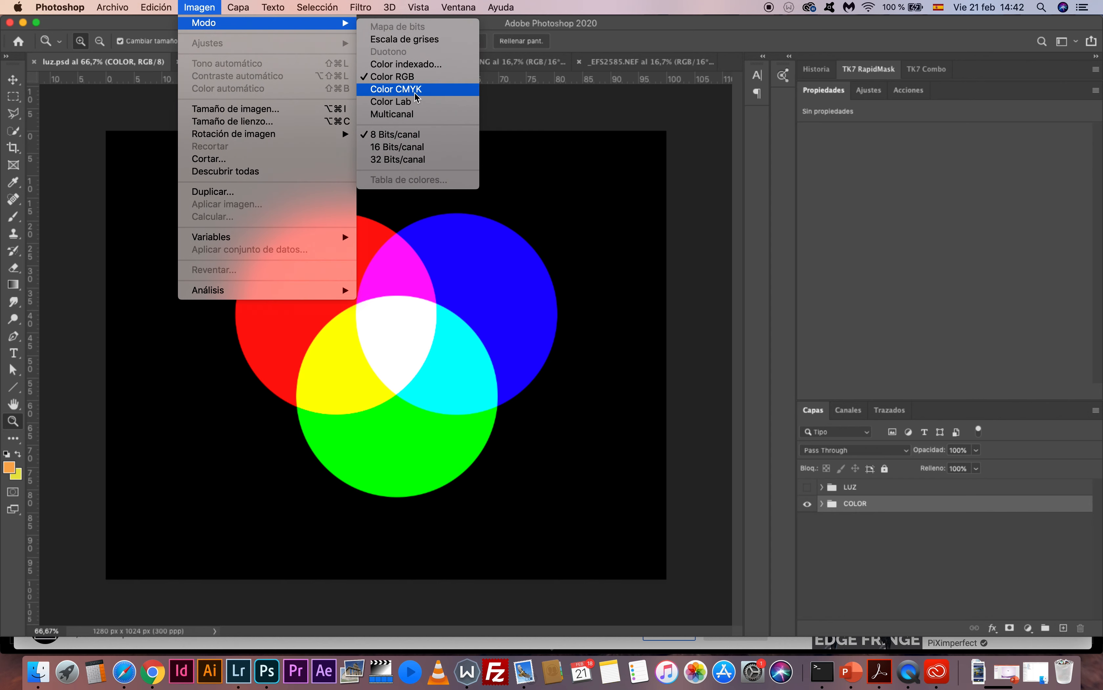
{"action": "left_click", "coordinate": [424, 277]}
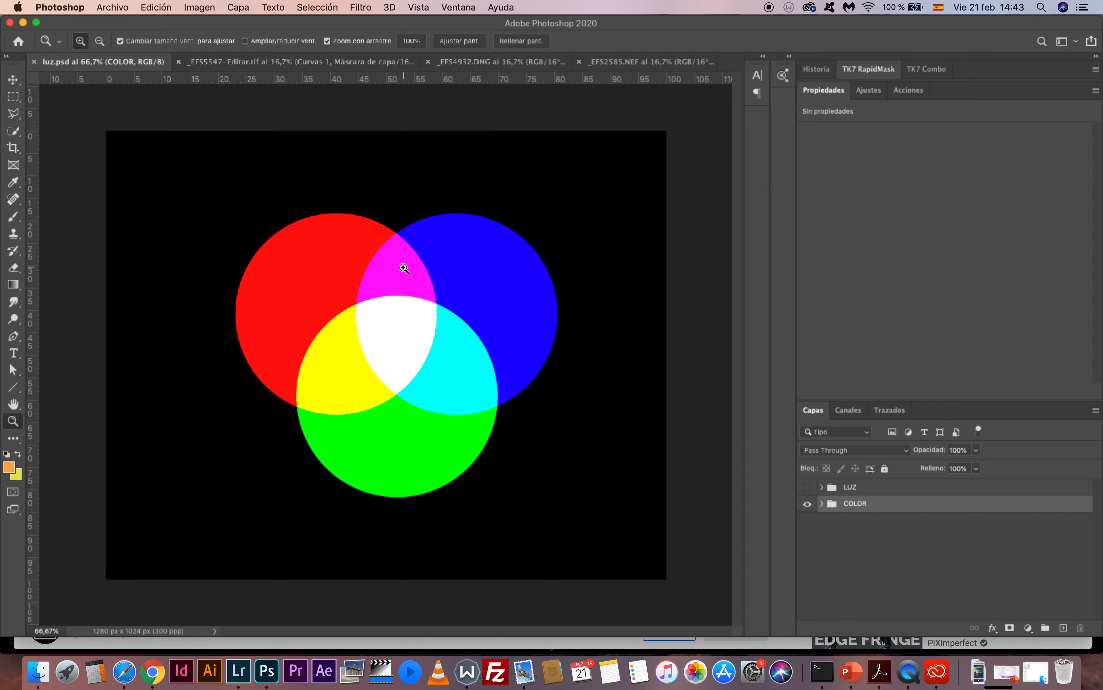
- Add a Curves adjustment layer above the COLOR group in luz.psd and display its red (Rojo) channel
{"action": "left_click", "coordinate": [1028, 627]}
{"action": "left_click", "coordinate": [1018, 470]}
{"action": "left_click", "coordinate": [874, 151]}
{"action": "left_click", "coordinate": [876, 162]}
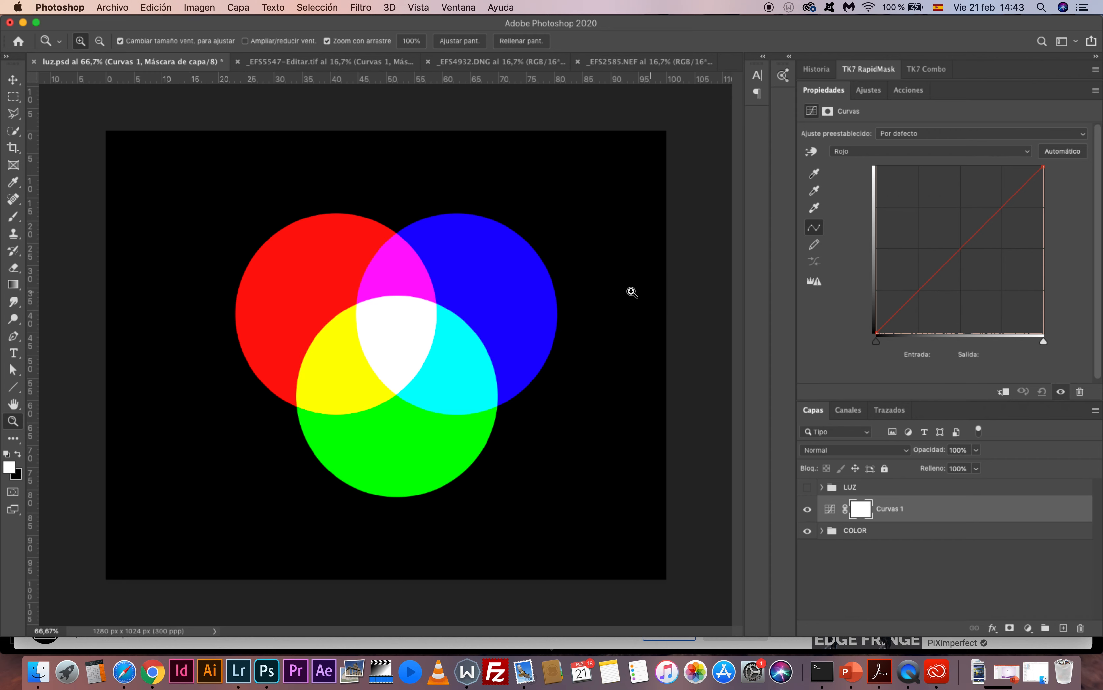
{"action": "left_click", "coordinate": [860, 153]}
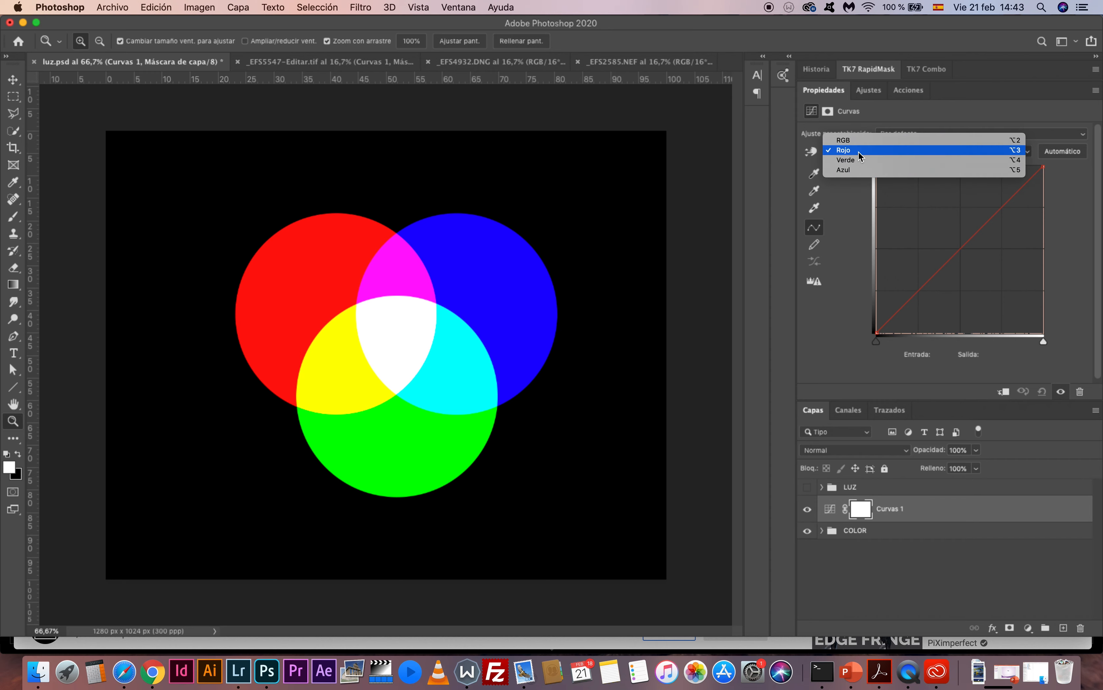
- Lower the red curve's midpoint to input 173, output 86, and delete the Curvas 1 layer from luz.psd
{"action": "left_click", "coordinate": [960, 254]}
{"action": "left_click_drag", "start_coordinate": [959, 254], "coordinate": [990, 277]}
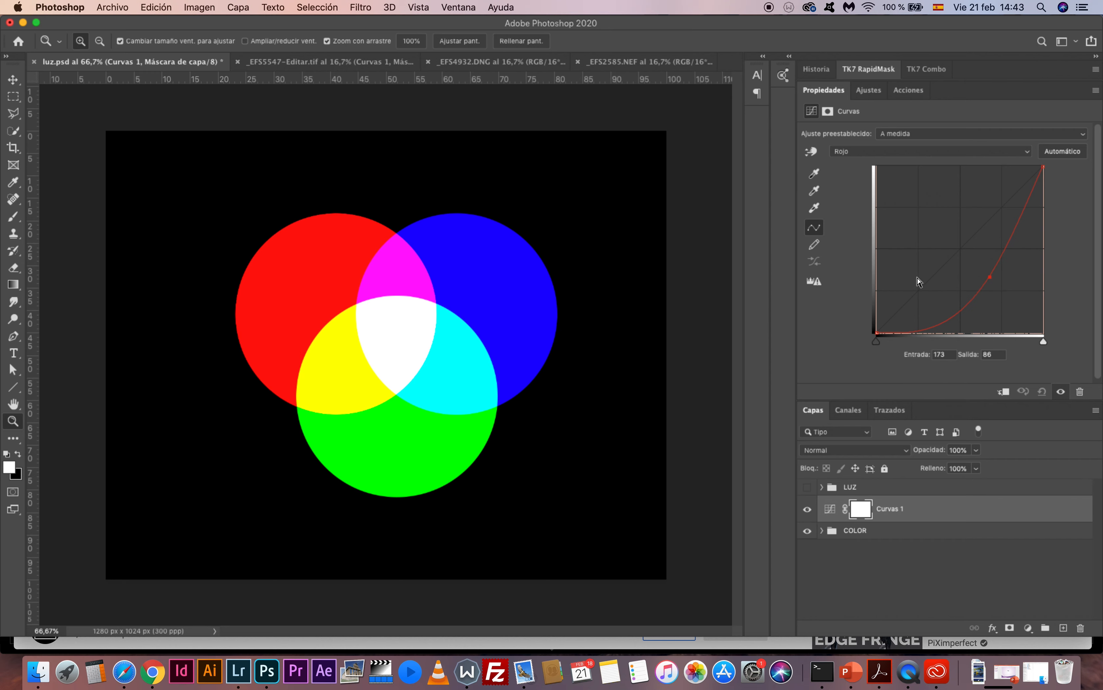
{"action": "left_click_drag", "start_coordinate": [985, 507], "coordinate": [1078, 625]}
- Switch to the ceiling photo document and display the red (Rojo) channel of its Curves adjustment
{"action": "left_click", "coordinate": [264, 63]}
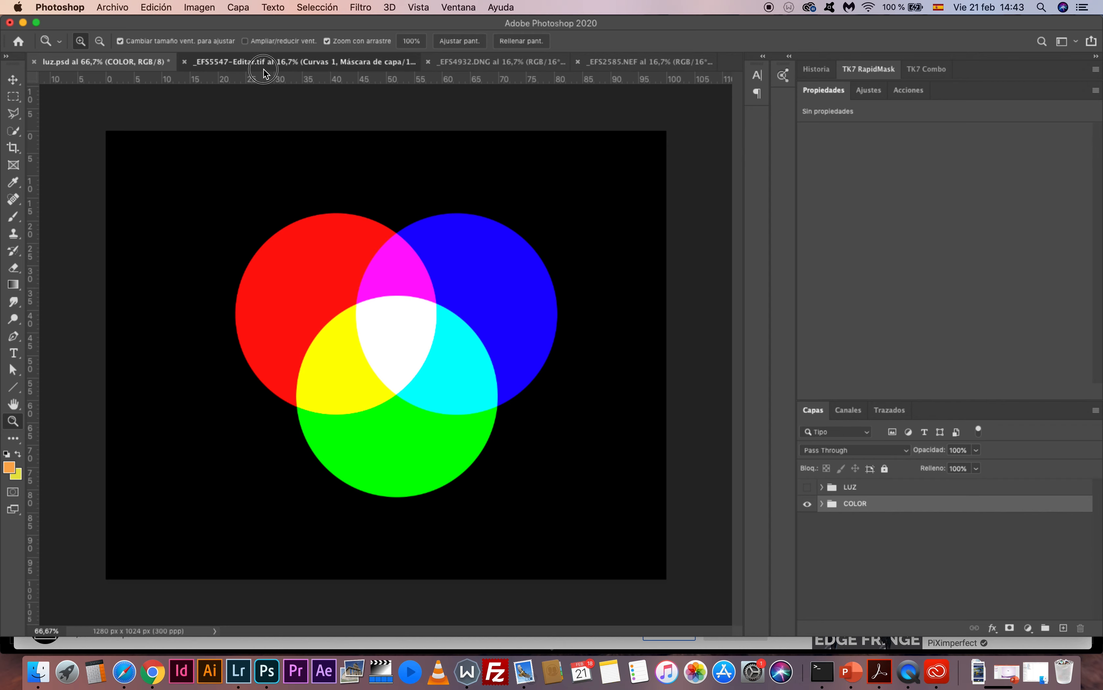
{"action": "left_click", "coordinate": [905, 151]}
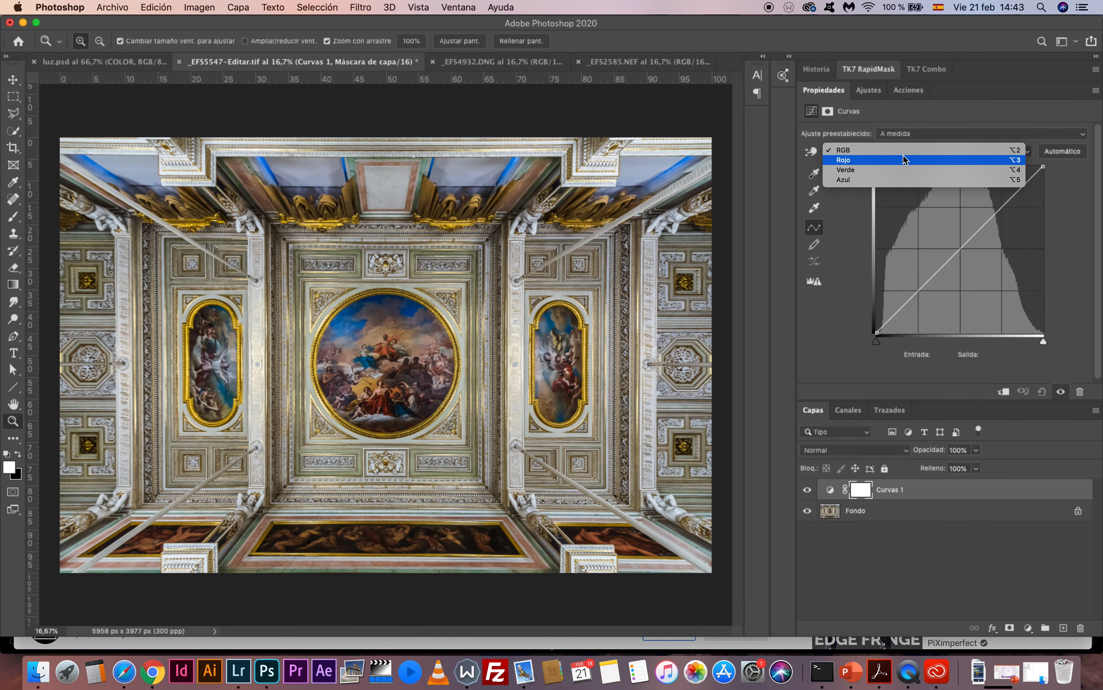
{"action": "left_click", "coordinate": [893, 161]}
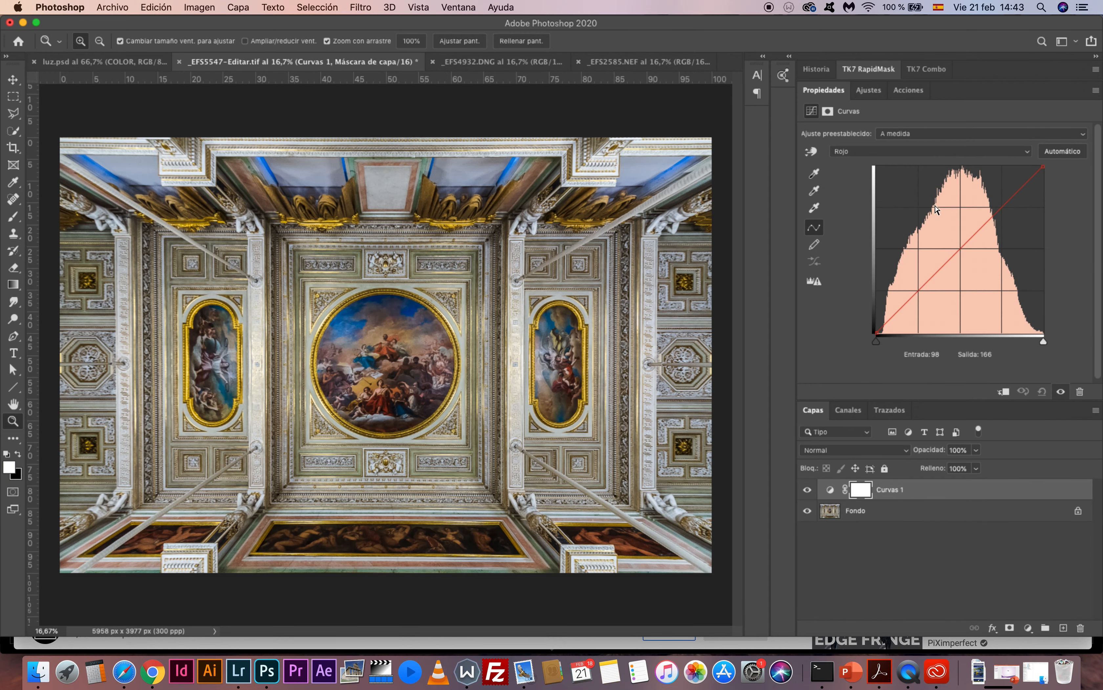
- Lower the red curve's midpoint to input 134, output 109, and delete the point
{"action": "left_click", "coordinate": [957, 253]}
{"action": "left_click_drag", "start_coordinate": [956, 253], "coordinate": [965, 262]}
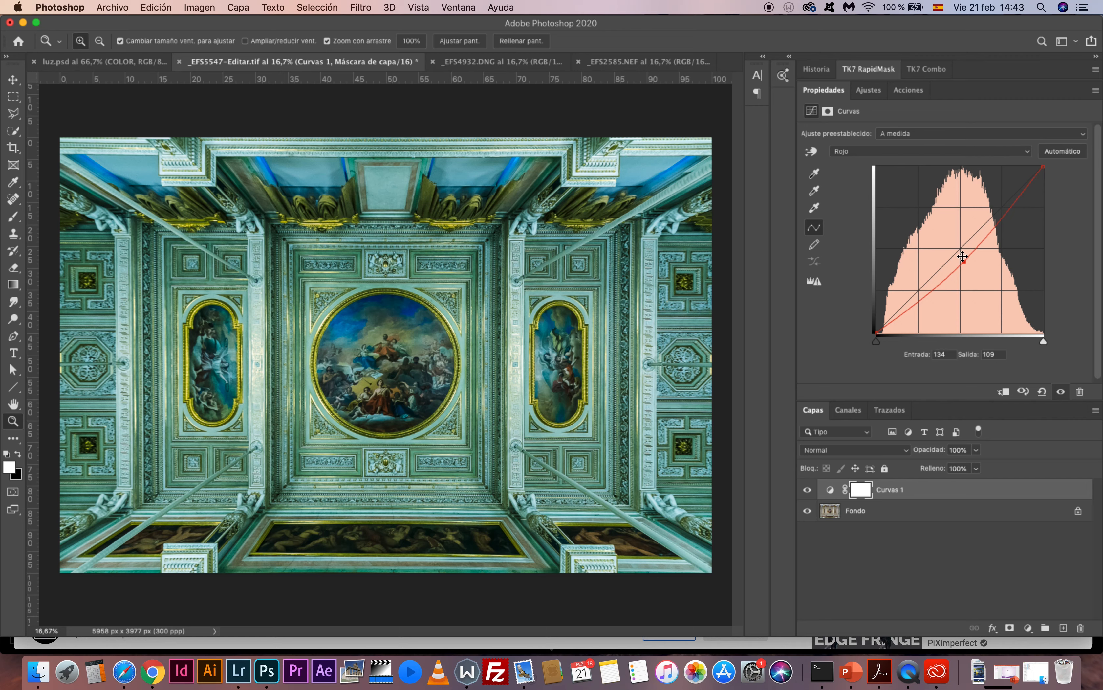
{"action": "key", "text": "Delete"}
- Lower the midpoint of the blue (Azul) channel's curve and undo the change
{"action": "left_click", "coordinate": [902, 151]}
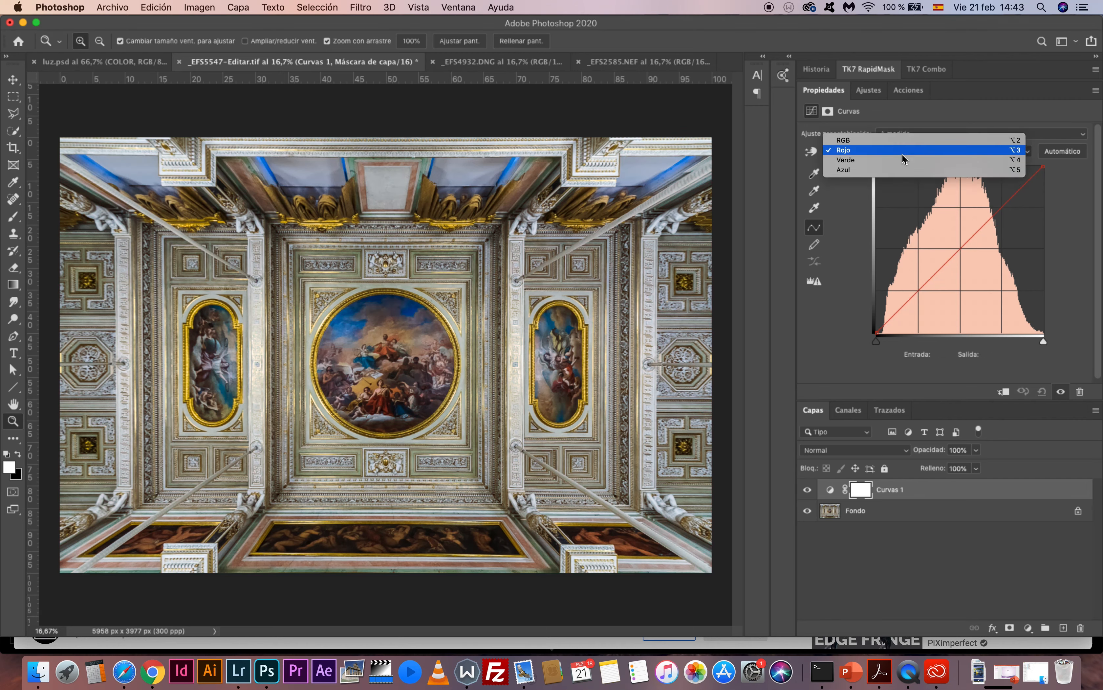
{"action": "left_click", "coordinate": [895, 172]}
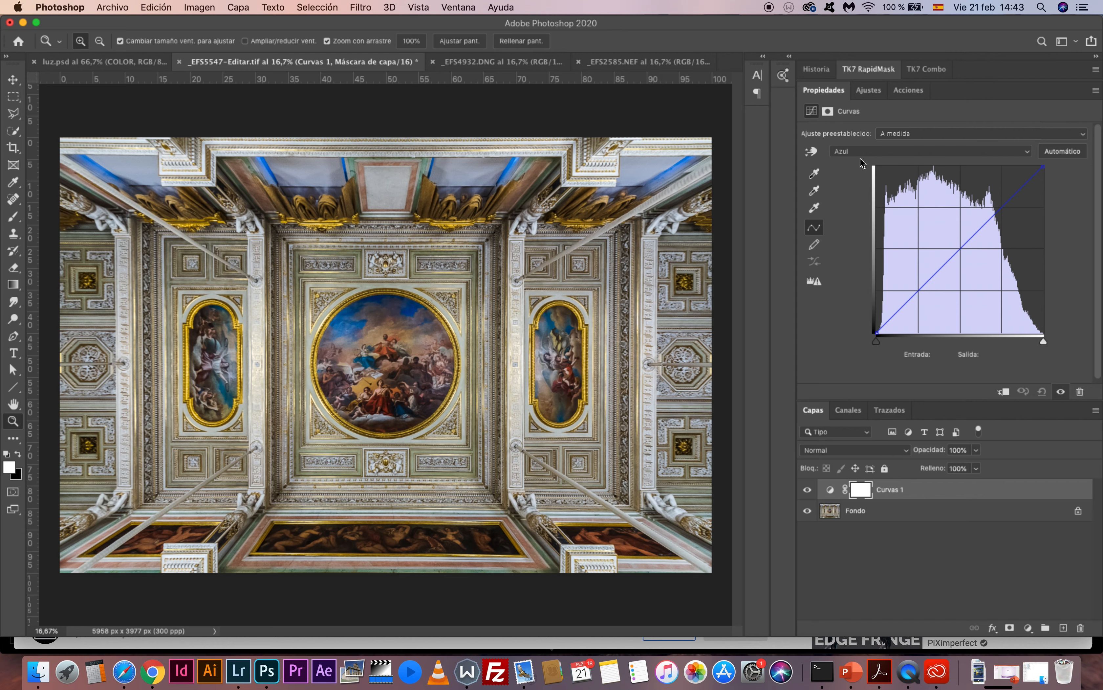
{"action": "left_click_drag", "start_coordinate": [955, 256], "coordinate": [971, 272]}
{"action": "key", "text": "super+z"}
- Lower the red (Rojo) channel's curve to input 152, output 110, and undo the change
{"action": "left_click", "coordinate": [905, 150]}
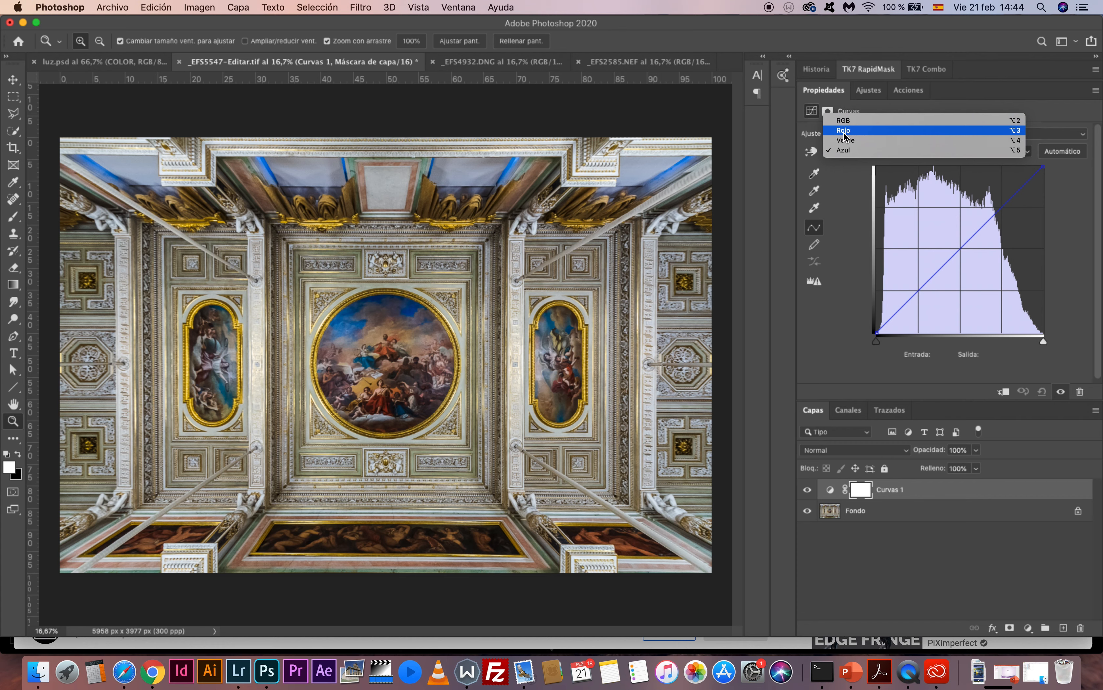
{"action": "left_click", "coordinate": [849, 132]}
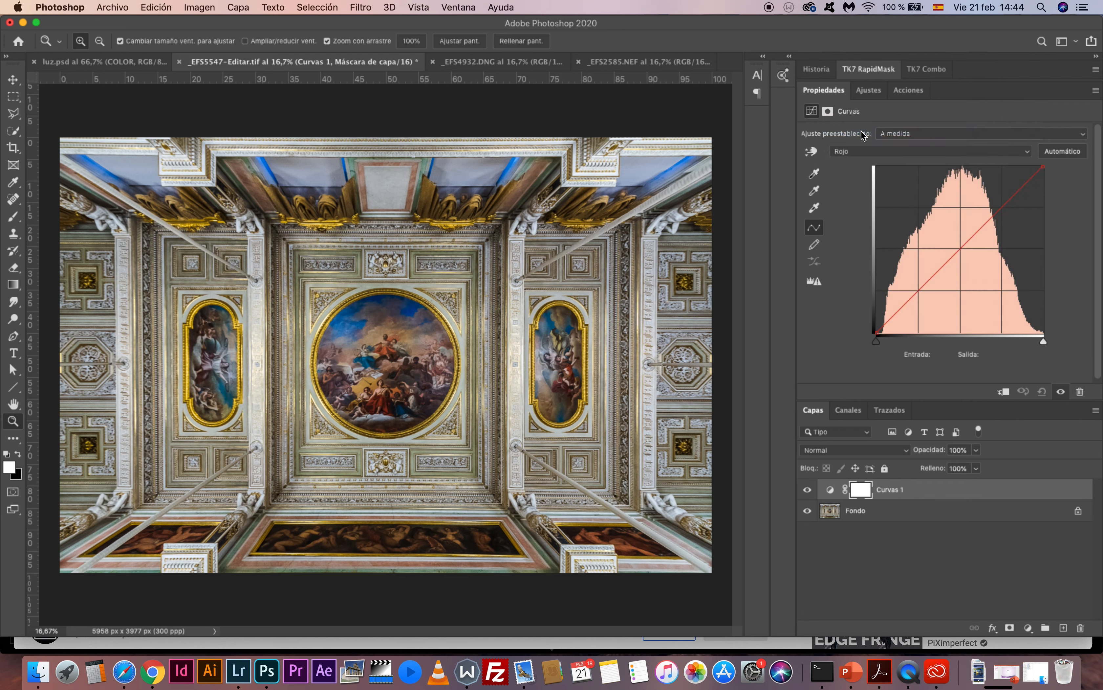
{"action": "left_click_drag", "start_coordinate": [962, 253], "coordinate": [977, 261]}
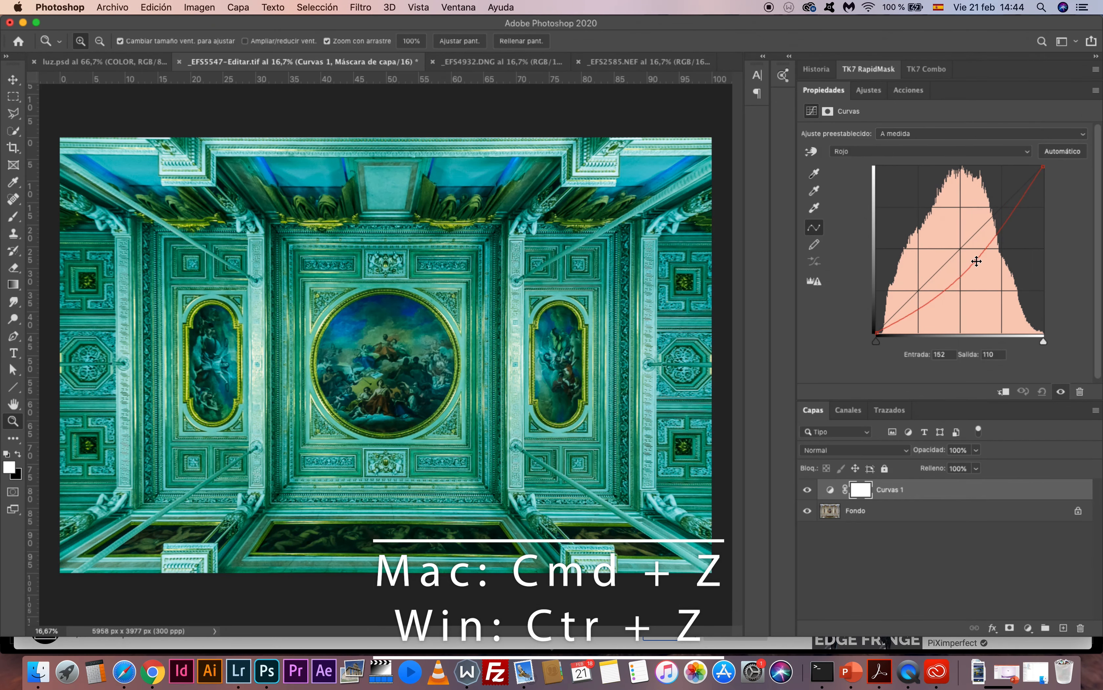
{"action": "key", "text": "super+z"}
- Lower the green (Verde) channel's curve to input 145, output 105, and undo the change
{"action": "left_click", "coordinate": [903, 151]}
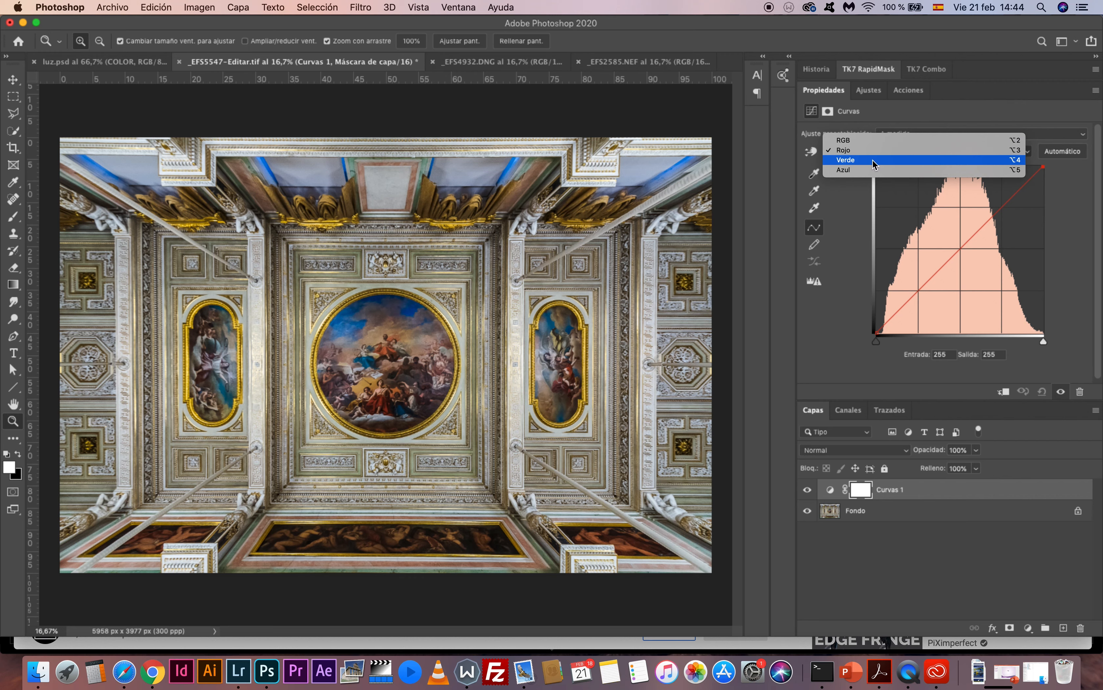
{"action": "left_click", "coordinate": [858, 160]}
{"action": "left_click_drag", "start_coordinate": [966, 258], "coordinate": [973, 264]}
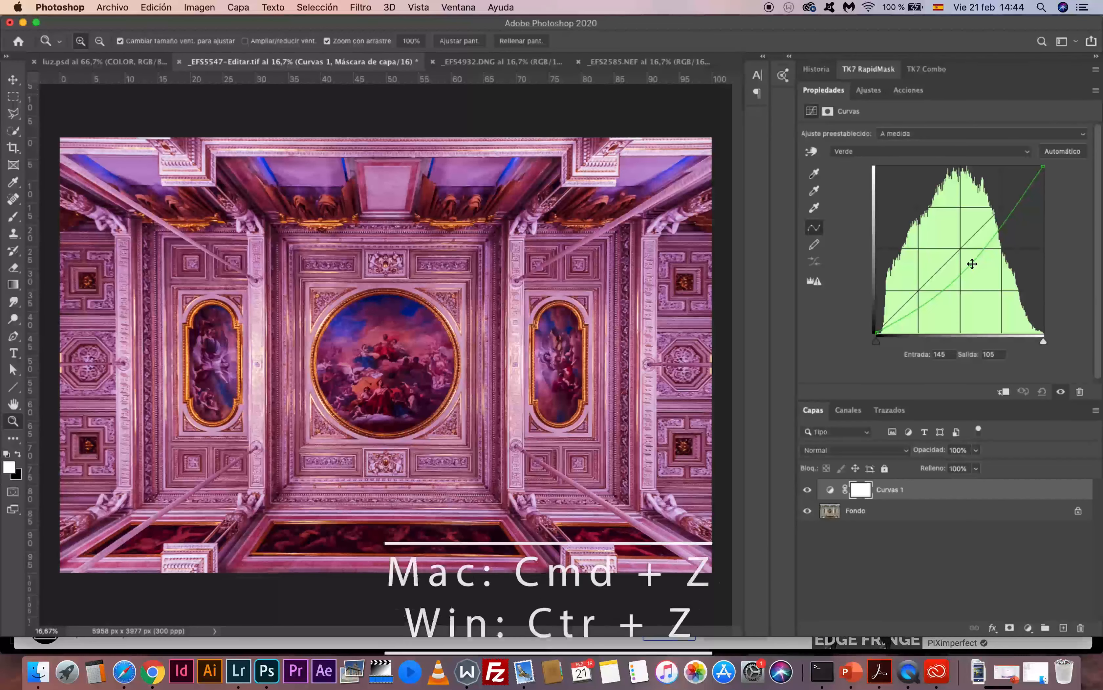
{"action": "key", "text": "super+z"}
- Lower the blue (Azul) channel's curve to input 153, output 104, and undo the change
{"action": "left_click", "coordinate": [890, 150]}
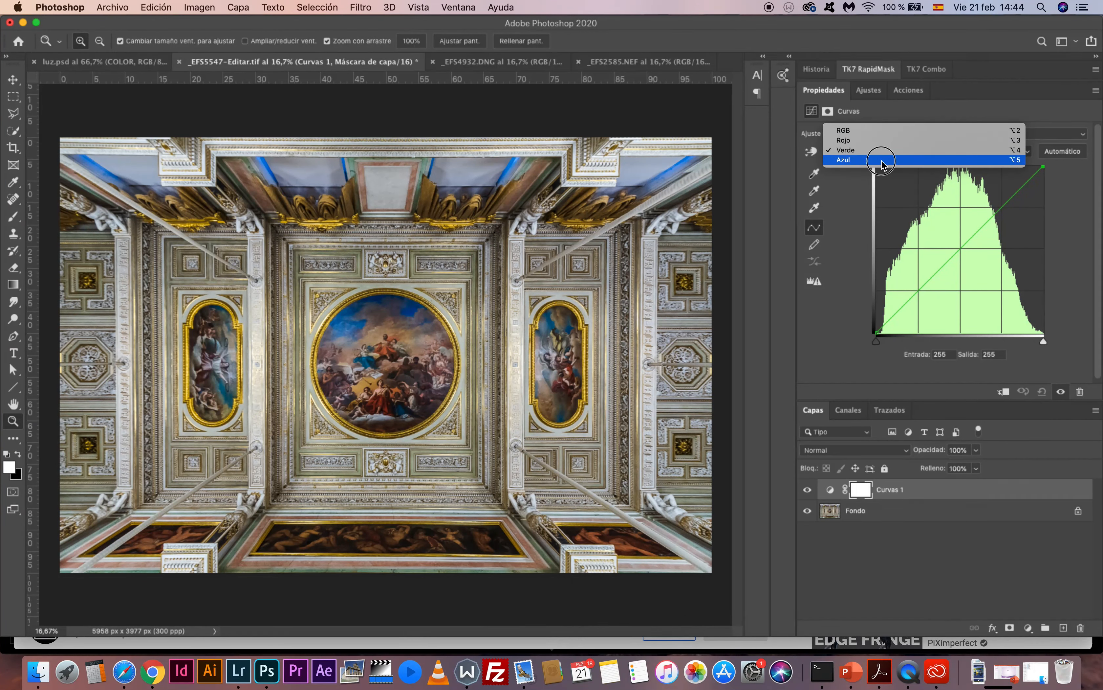
{"action": "left_click", "coordinate": [882, 161]}
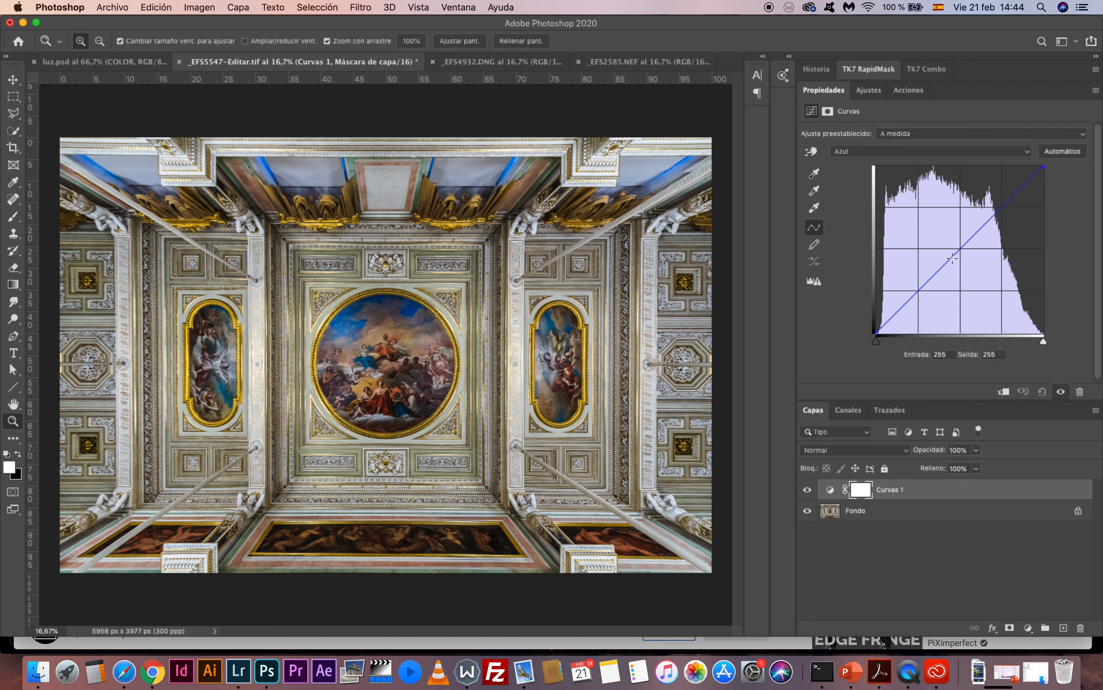
{"action": "left_click_drag", "start_coordinate": [957, 256], "coordinate": [977, 265]}
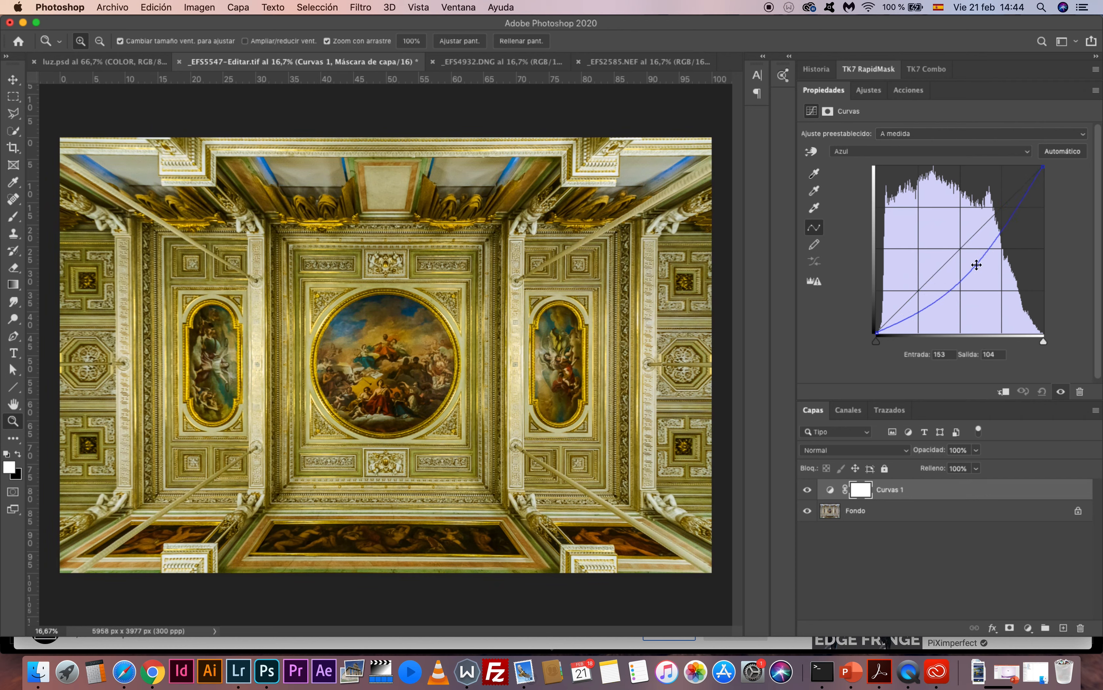
{"action": "key", "text": "super+z"}
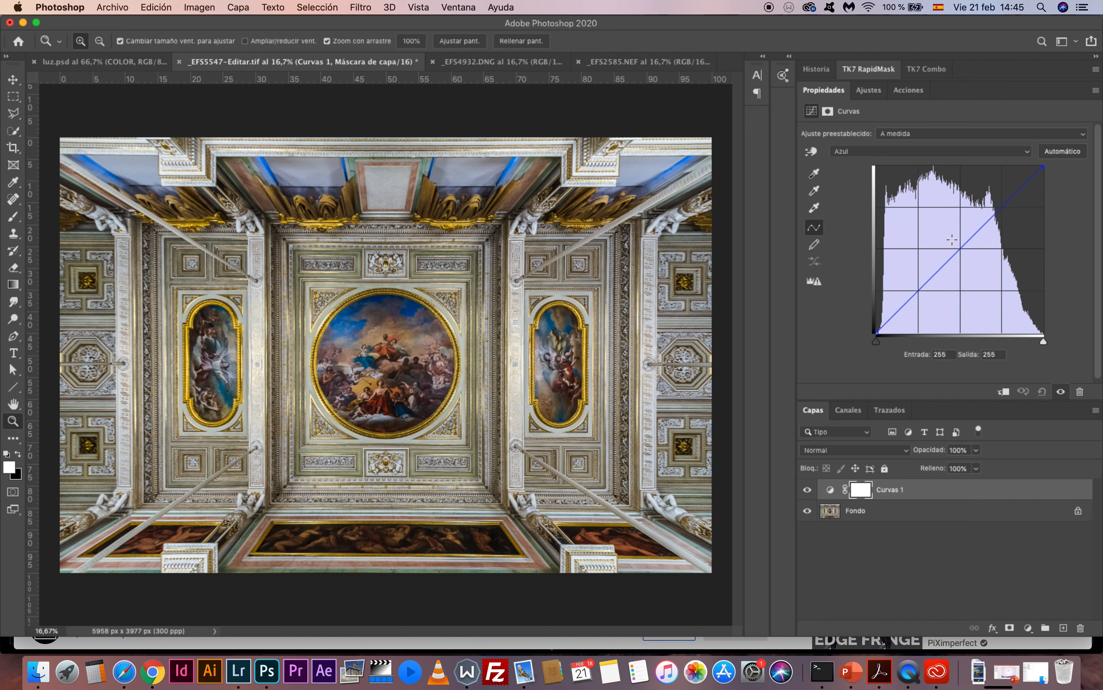
- Raise the RGB curve's midpoint to input 105, output 162, and lower the same point to input 152, output 100
{"action": "left_click", "coordinate": [902, 150]}
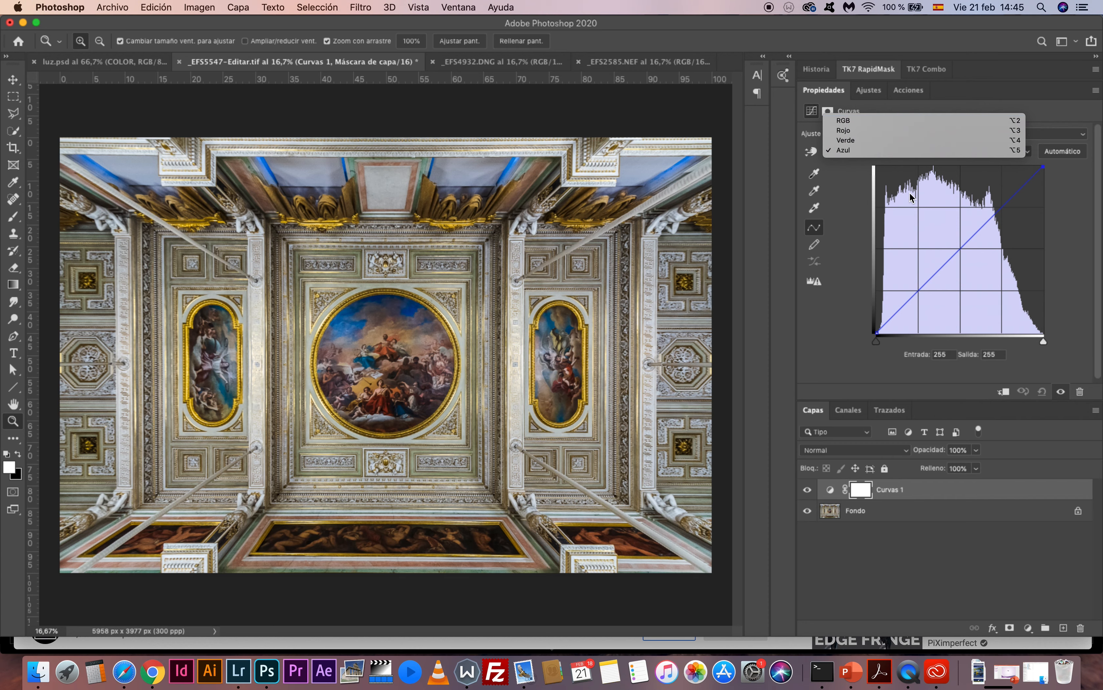
{"action": "left_click", "coordinate": [890, 121]}
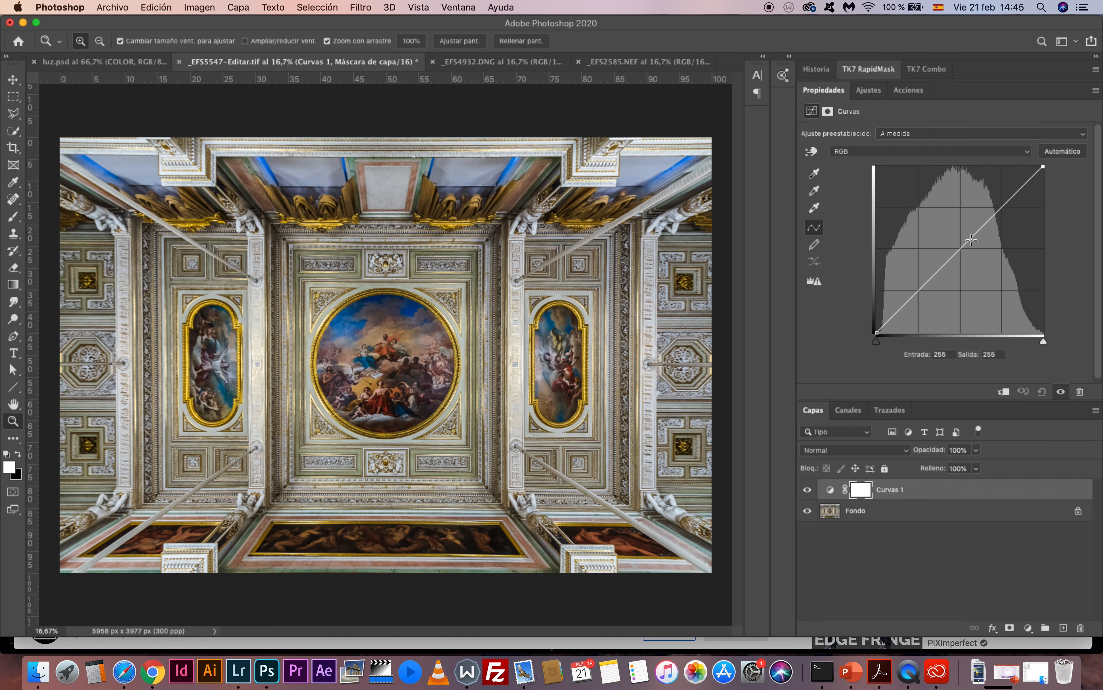
{"action": "left_click_drag", "start_coordinate": [963, 245], "coordinate": [946, 226]}
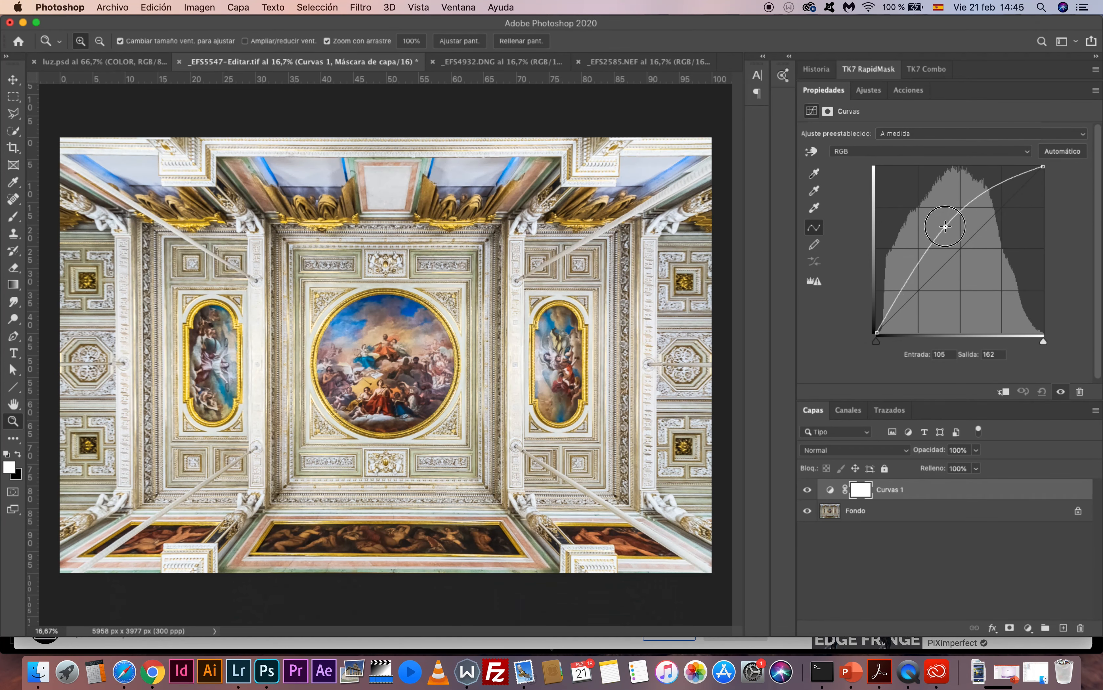
{"action": "left_click_drag", "start_coordinate": [946, 226], "coordinate": [976, 267]}
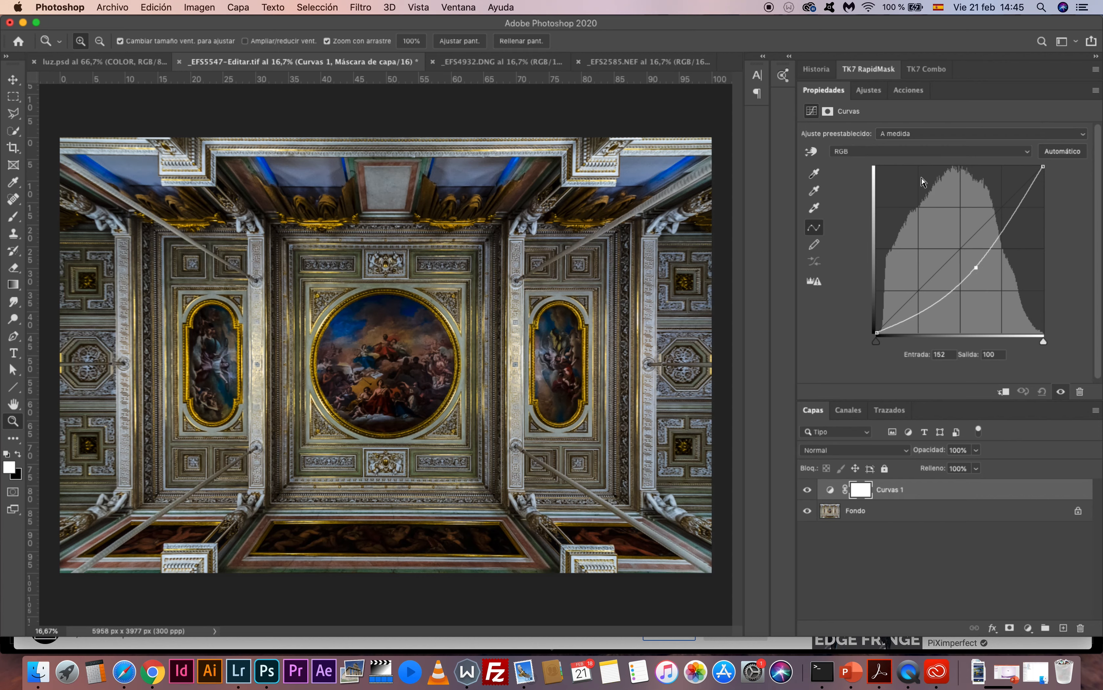
- Lower the red (Rojo) curve to about input 136, output 123, and undo both the red and RGB curve changes
{"action": "left_click", "coordinate": [918, 155]}
{"action": "left_click", "coordinate": [914, 163]}
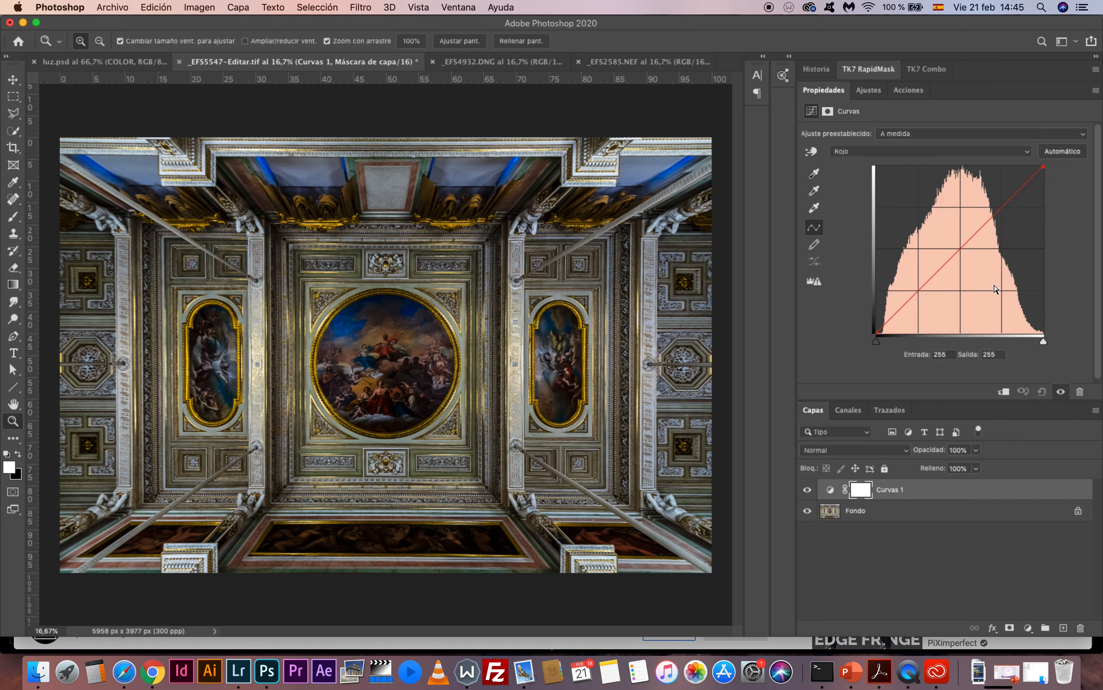
{"action": "mouse_move", "coordinate": [964, 249]}
{"action": "left_mouse_down"}
{"action": "mouse_move", "coordinate": [945, 235]}
{"action": "mouse_move", "coordinate": [965, 254]}
{"action": "left_mouse_up"}
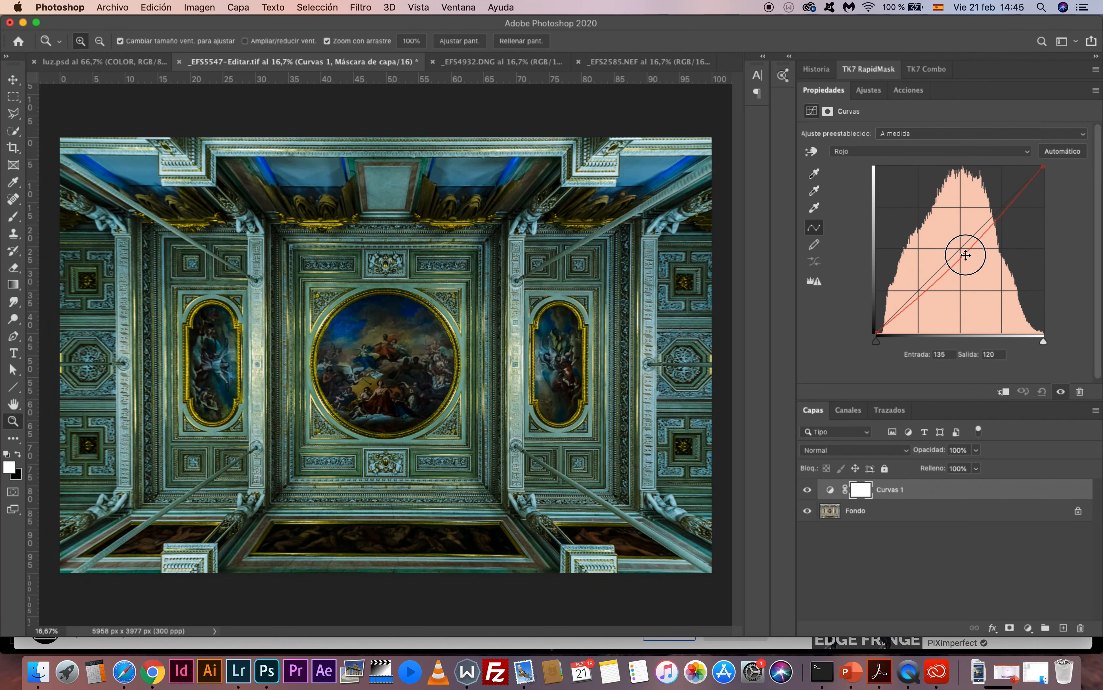
{"action": "left_click_drag", "start_coordinate": [966, 255], "coordinate": [968, 252]}
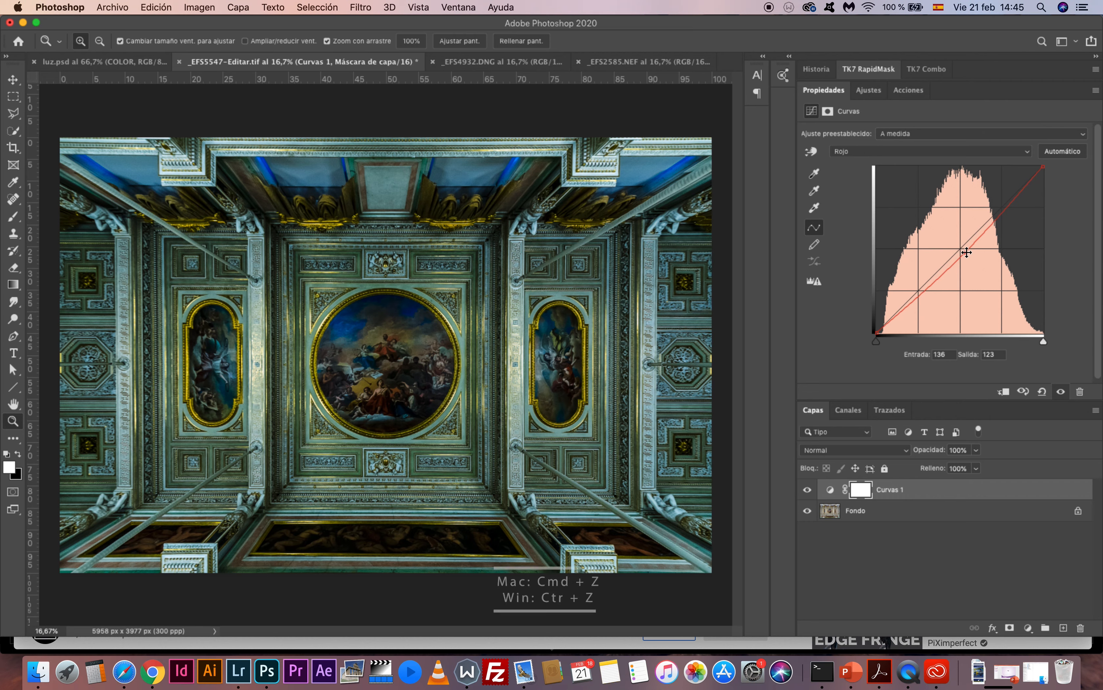
{"action": "key", "text": "super+z"}
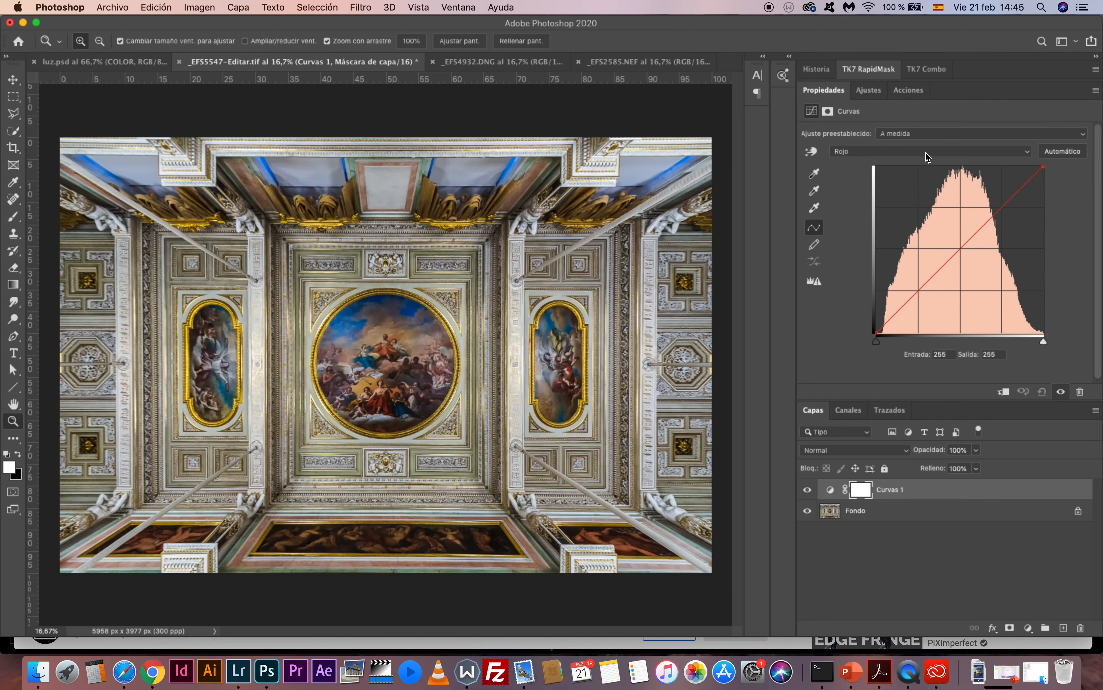
- Review the curve's list of colour channels and return to the composite RGB channel
{"action": "left_click", "coordinate": [908, 151]}
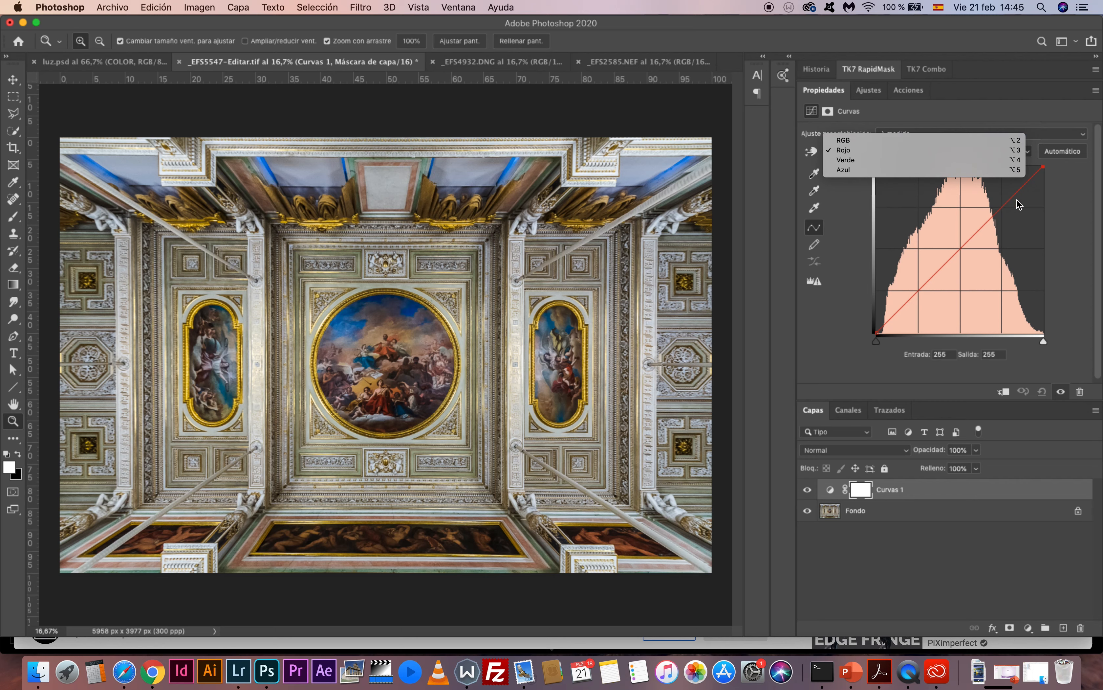
{"action": "left_click", "coordinate": [965, 153]}
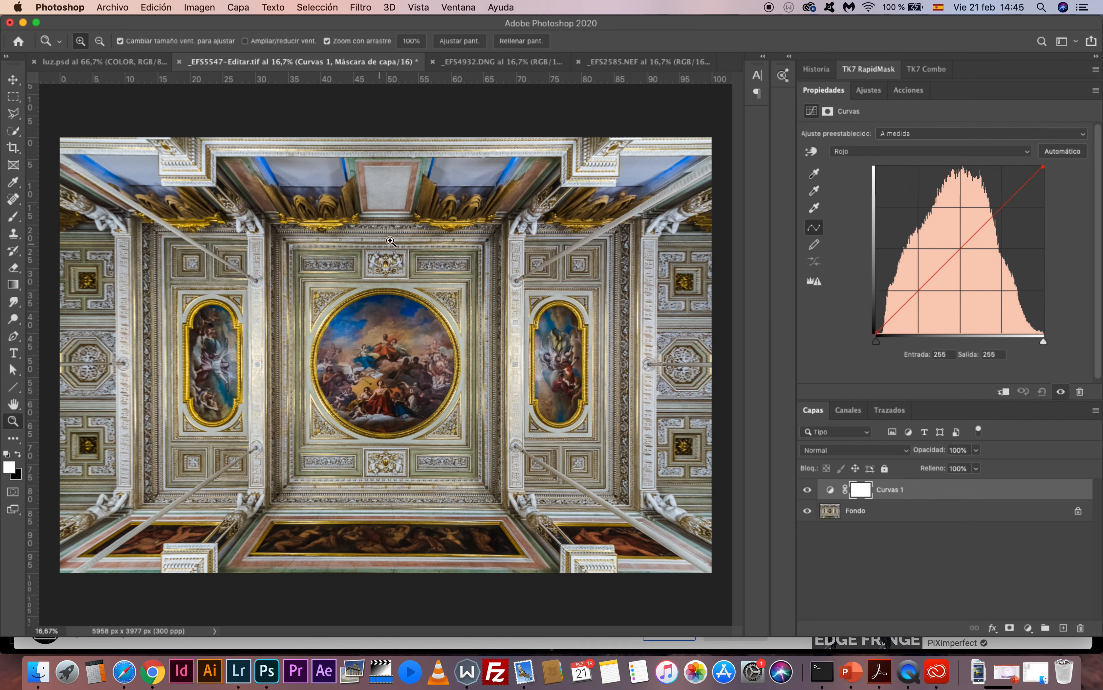
{"action": "left_click", "coordinate": [857, 153]}
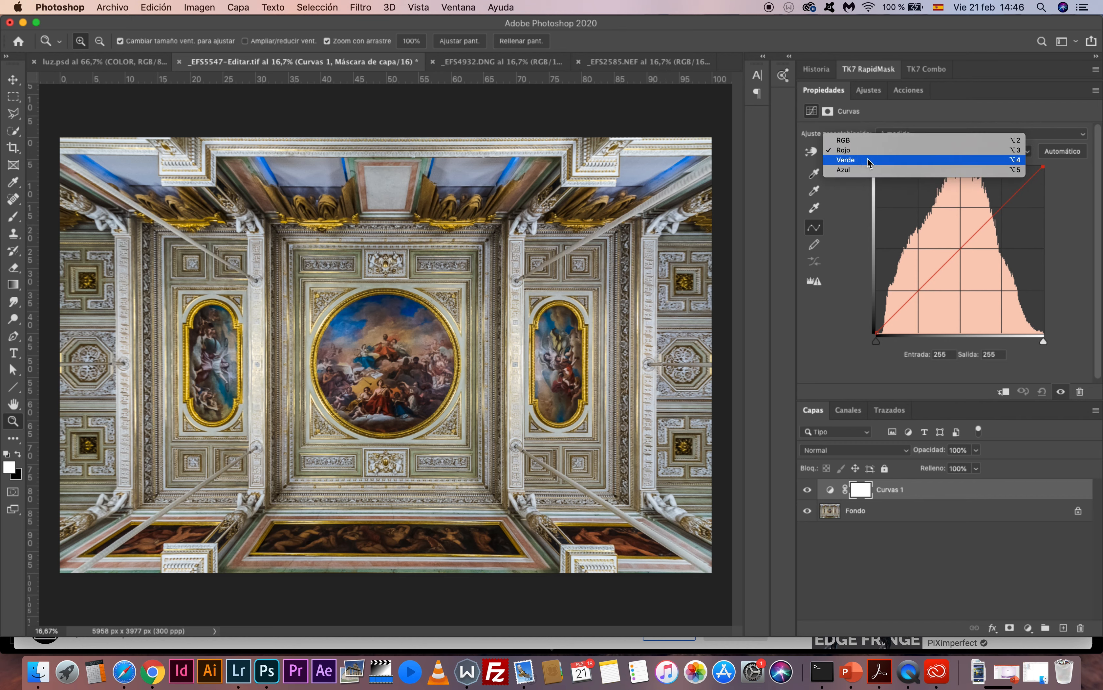
{"action": "left_click", "coordinate": [859, 141]}
{"action": "left_click", "coordinate": [871, 151]}
{"action": "left_click", "coordinate": [871, 148]}
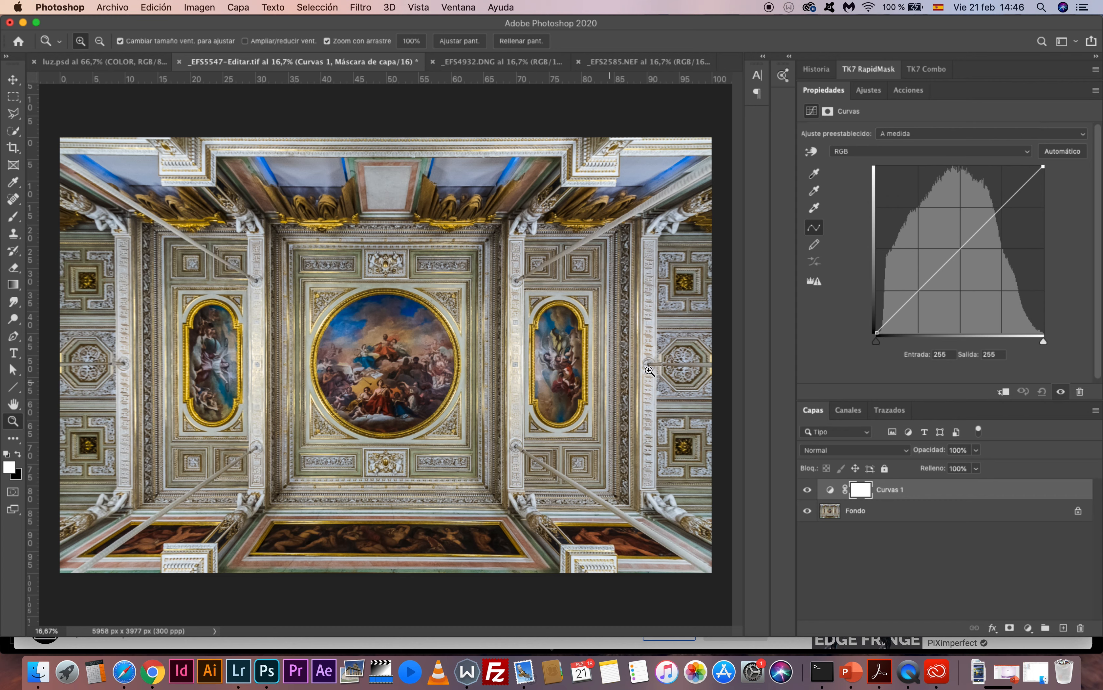
- In the blue (Azul) channel, raise the curve's black point to output 21 and add a midpoint at input 123, output 128
{"action": "left_click", "coordinate": [869, 153]}
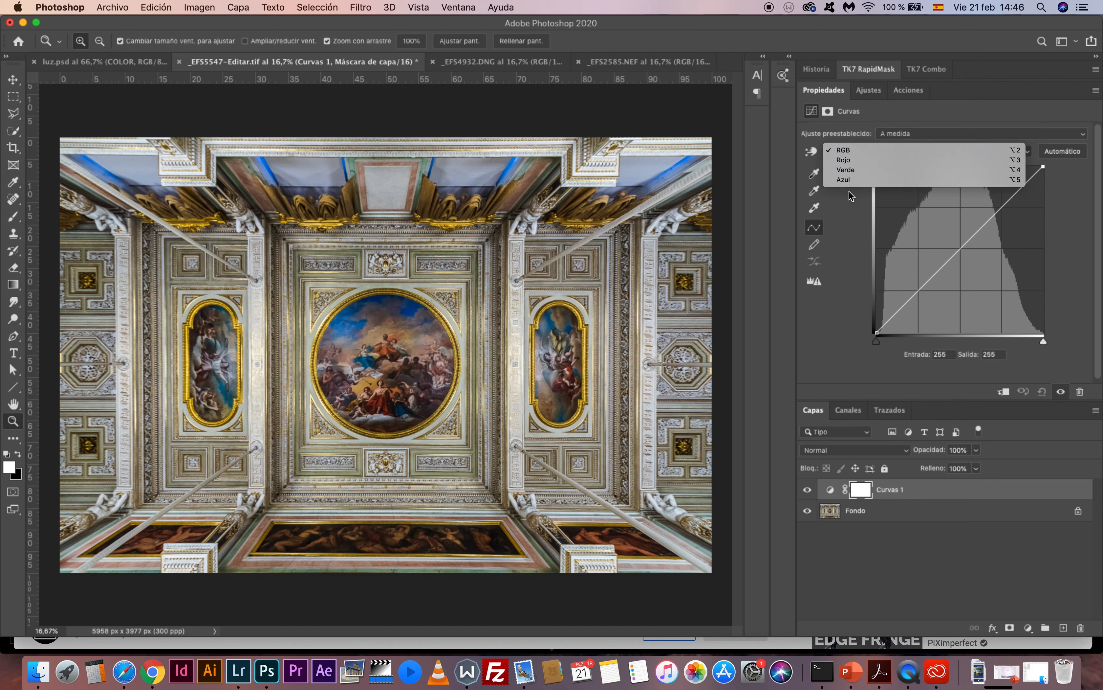
{"action": "left_click", "coordinate": [863, 180]}
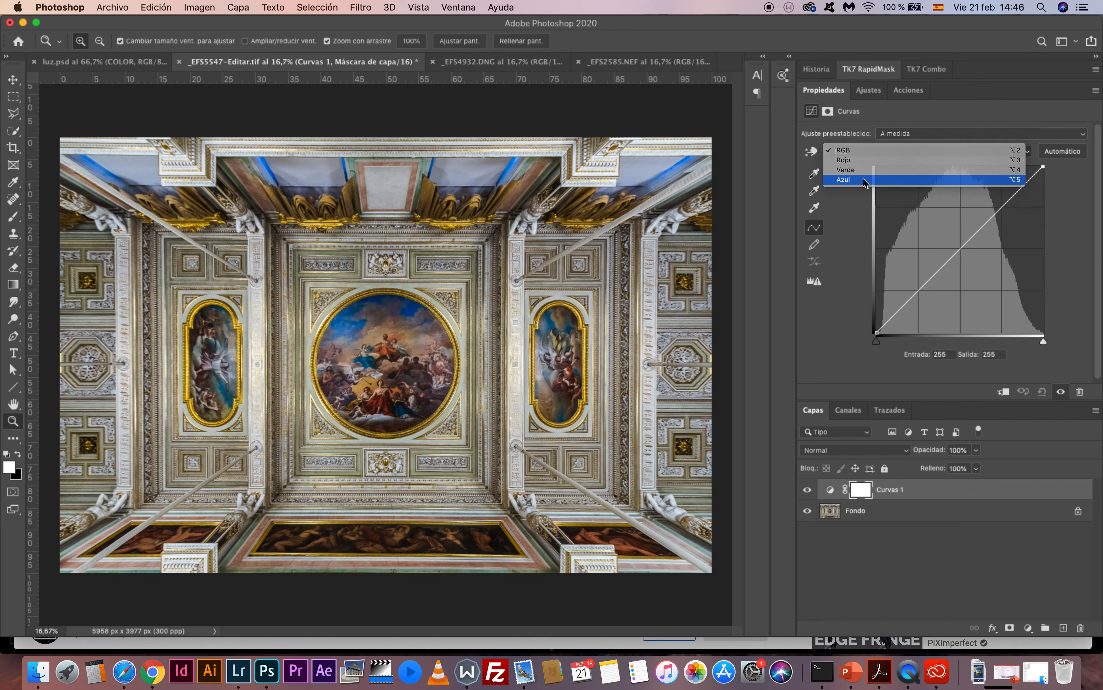
{"action": "left_click", "coordinate": [877, 332]}
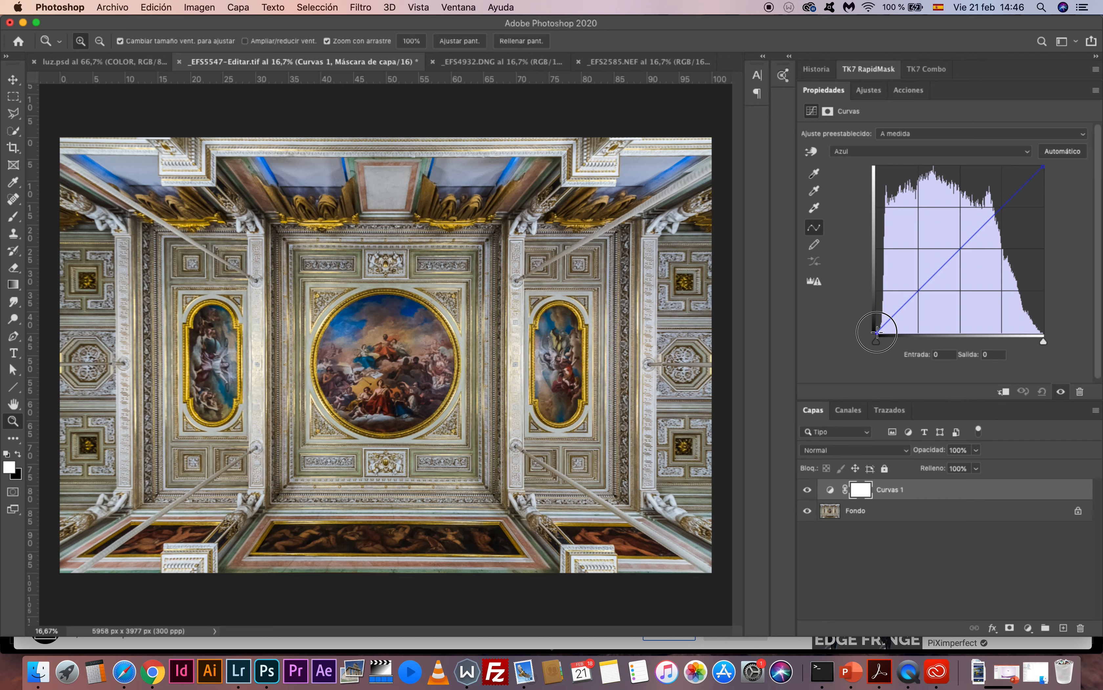
{"action": "mouse_move", "coordinate": [876, 332]}
{"action": "left_mouse_down"}
{"action": "mouse_move", "coordinate": [892, 318]}
{"action": "mouse_move", "coordinate": [875, 334]}
{"action": "mouse_move", "coordinate": [875, 319]}
{"action": "left_mouse_up"}
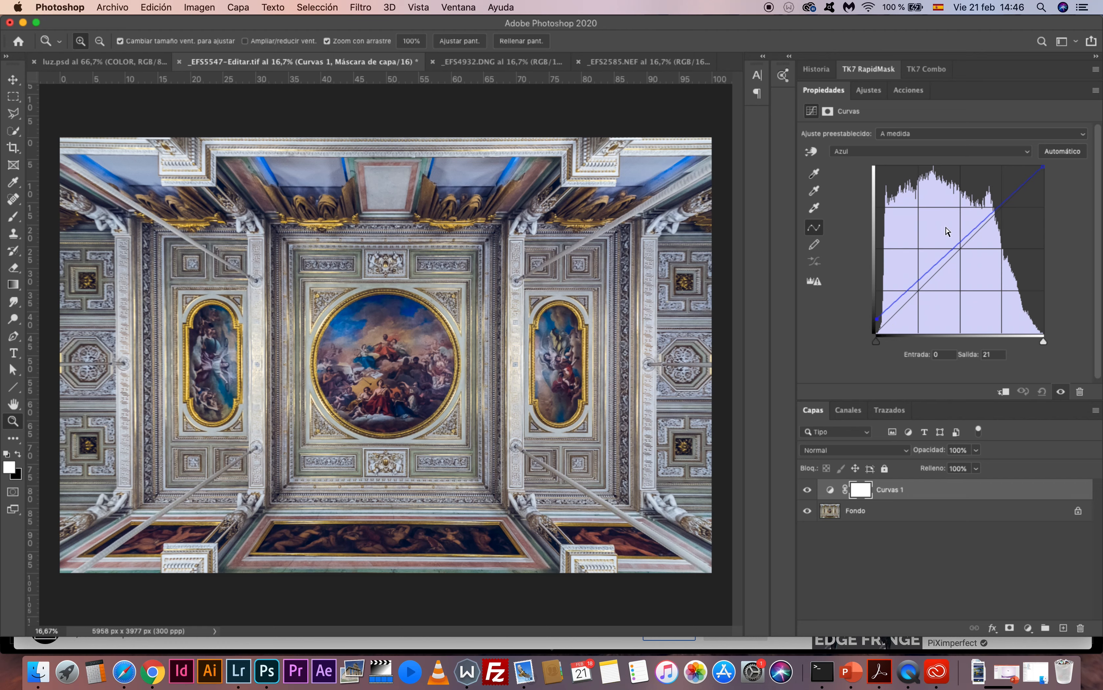
{"action": "left_click", "coordinate": [957, 246]}
{"action": "left_click_drag", "start_coordinate": [957, 246], "coordinate": [958, 249]}
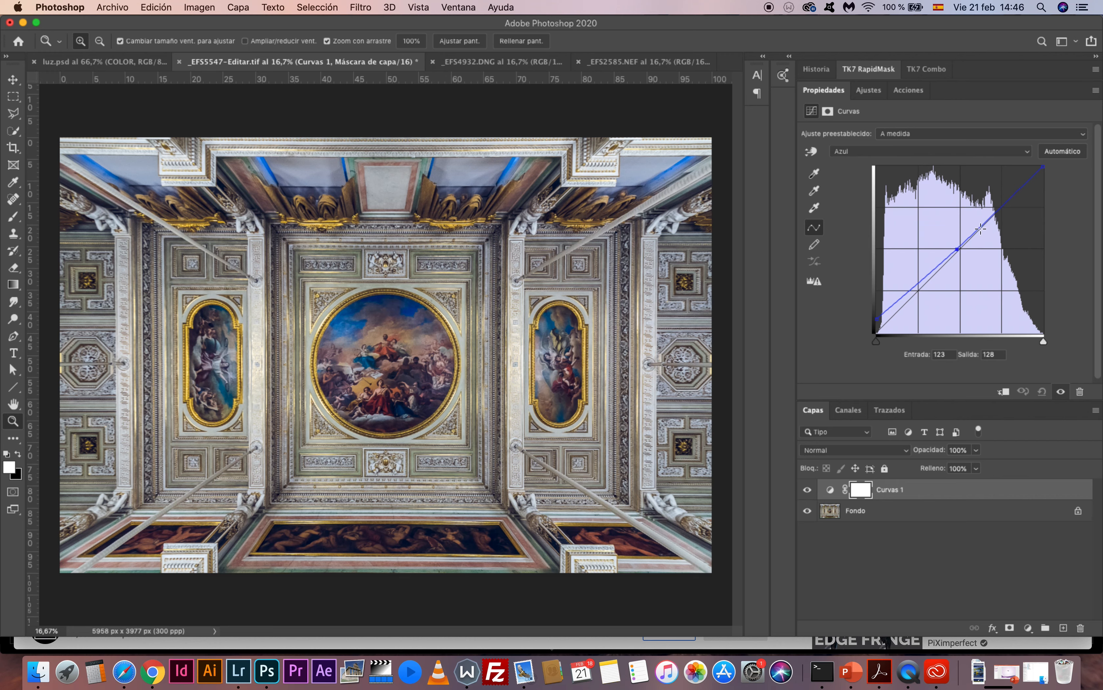
- Move the blue (Azul) curve's midpoint to input 124, output 126, and compare the photo with the Curves layer hidden and shown
{"action": "left_click_drag", "start_coordinate": [956, 250], "coordinate": [956, 253]}
{"action": "left_click", "coordinate": [807, 489]}
{"action": "left_click", "coordinate": [808, 489]}
{"action": "left_click", "coordinate": [808, 489]}
{"action": "left_click", "coordinate": [808, 490]}
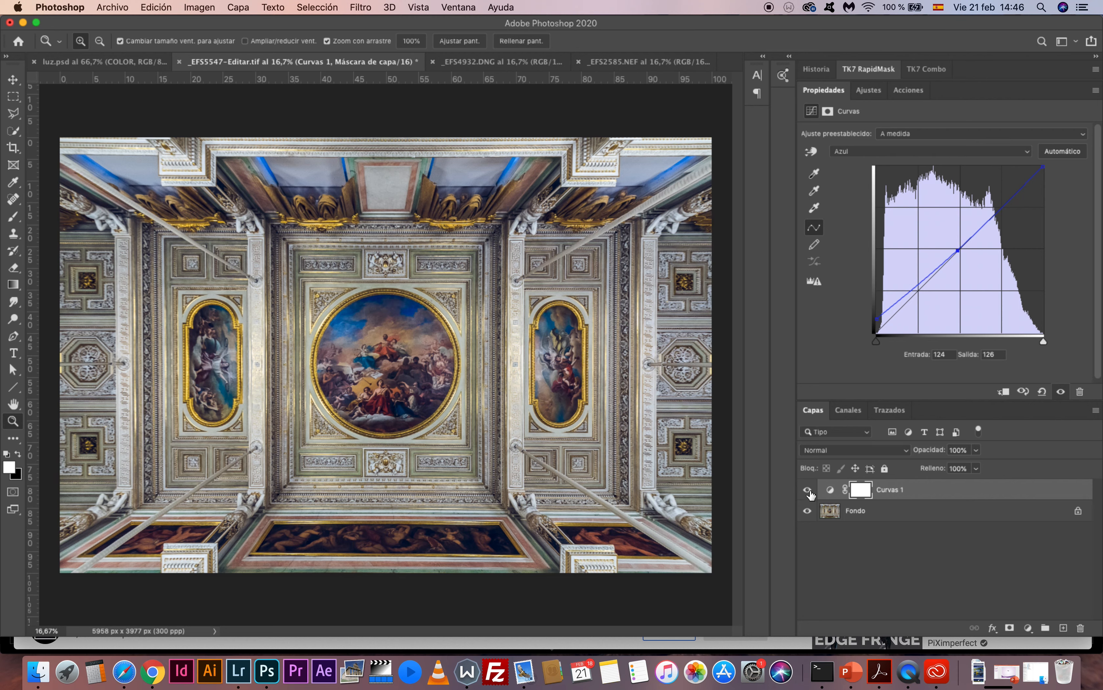
{"action": "left_click", "coordinate": [880, 153]}
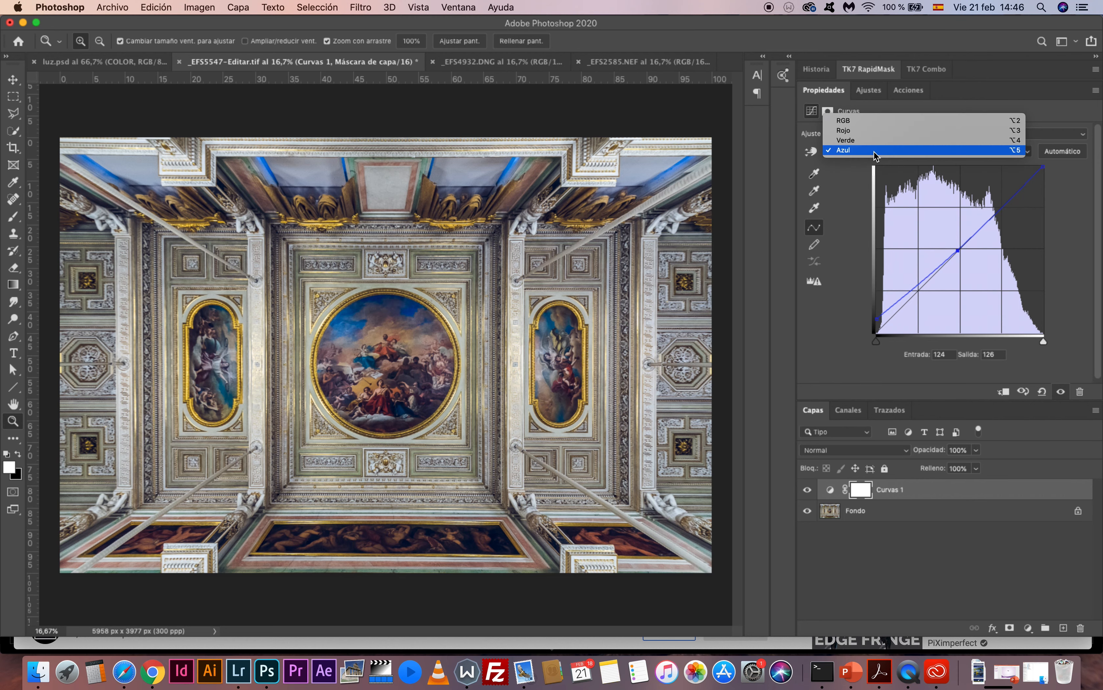
{"action": "left_click", "coordinate": [857, 150]}
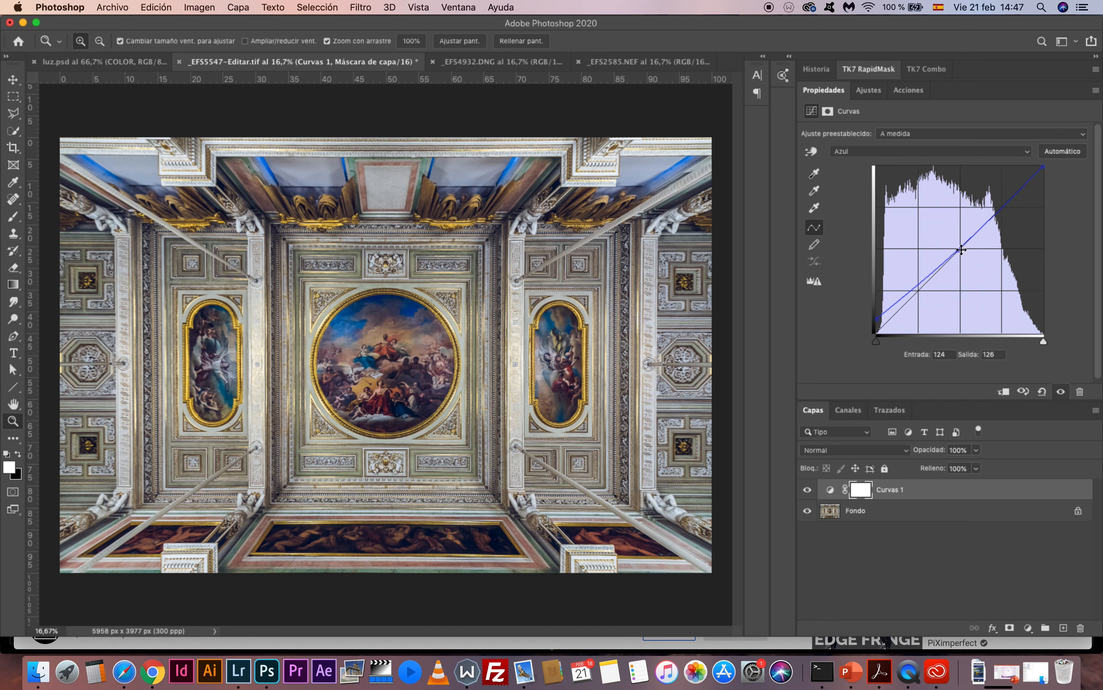
- Lower the blue curve's white point to output 232 and compare the photo with the Curves layer hidden and shown
{"action": "mouse_move", "coordinate": [1043, 167]}
{"action": "left_mouse_down"}
{"action": "mouse_move", "coordinate": [1032, 166]}
{"action": "mouse_move", "coordinate": [1046, 165]}
{"action": "mouse_move", "coordinate": [1050, 182]}
{"action": "left_mouse_up"}
{"action": "left_click", "coordinate": [809, 490]}
{"action": "left_click", "coordinate": [808, 491]}
{"action": "left_click", "coordinate": [809, 491]}
{"action": "left_click", "coordinate": [810, 490]}
{"action": "left_click", "coordinate": [810, 491]}
{"action": "left_click", "coordinate": [810, 491]}
{"action": "left_click", "coordinate": [811, 492]}
{"action": "left_click", "coordinate": [811, 492]}
{"action": "left_click", "coordinate": [811, 492]}
- In the composite RGB channel, add a shadow point at input 71, output 61 and a highlight point at input 157, output 164
{"action": "left_click", "coordinate": [902, 149]}
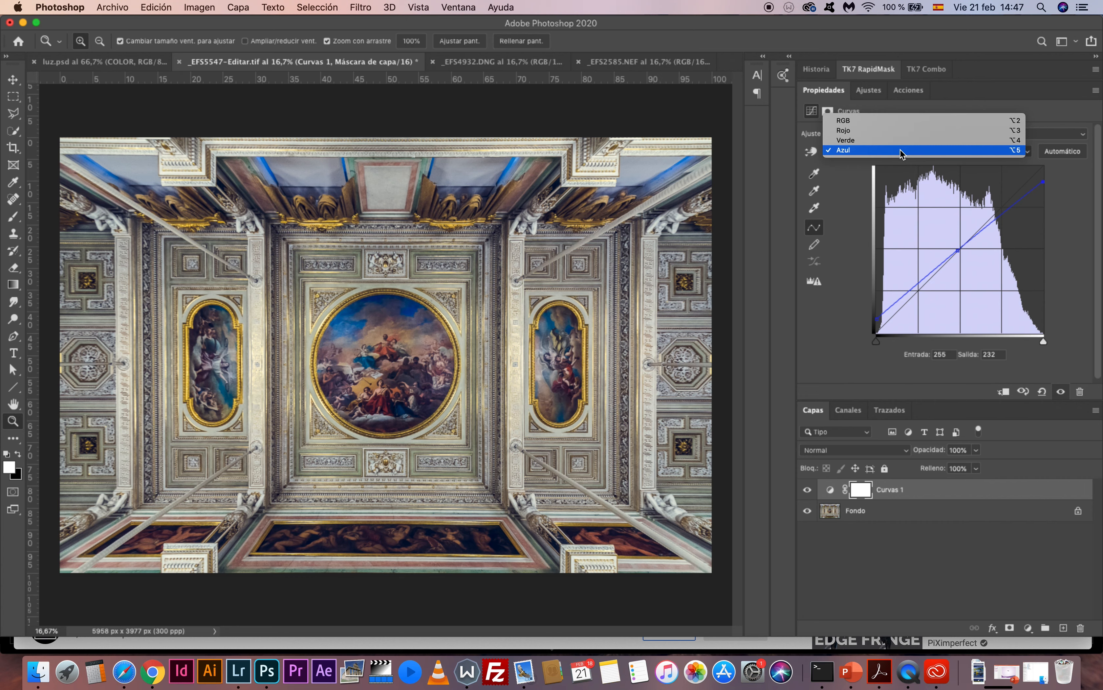
{"action": "left_click", "coordinate": [878, 122]}
{"action": "left_click_drag", "start_coordinate": [922, 289], "coordinate": [923, 292]}
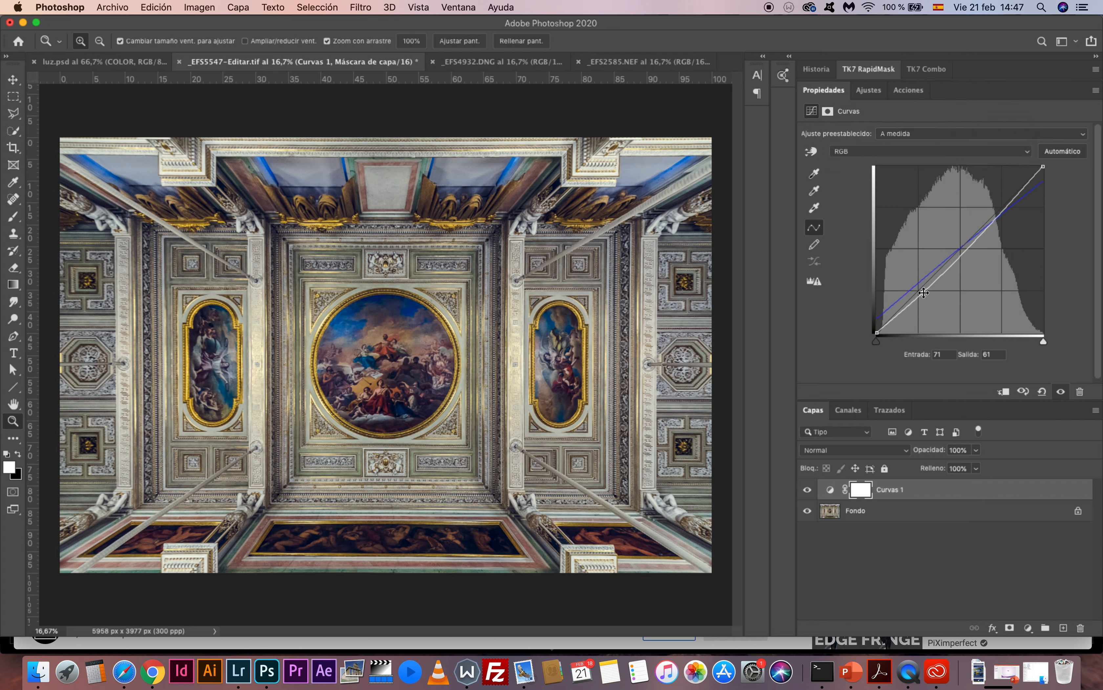
{"action": "left_click", "coordinate": [982, 225]}
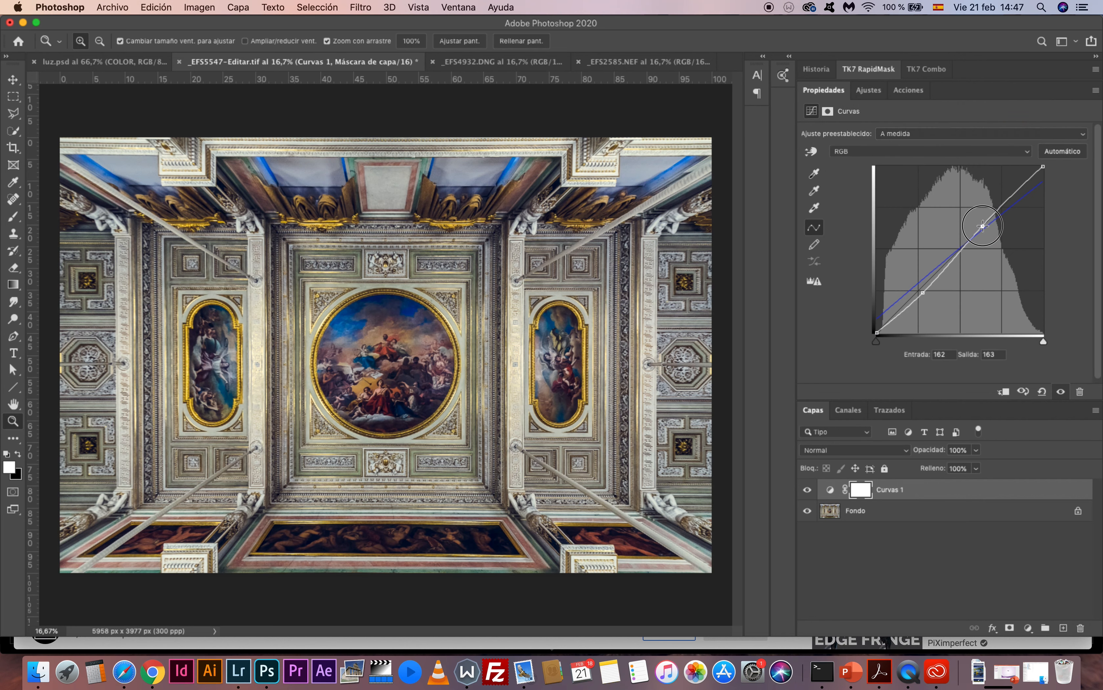
{"action": "left_click_drag", "start_coordinate": [983, 226], "coordinate": [979, 224]}
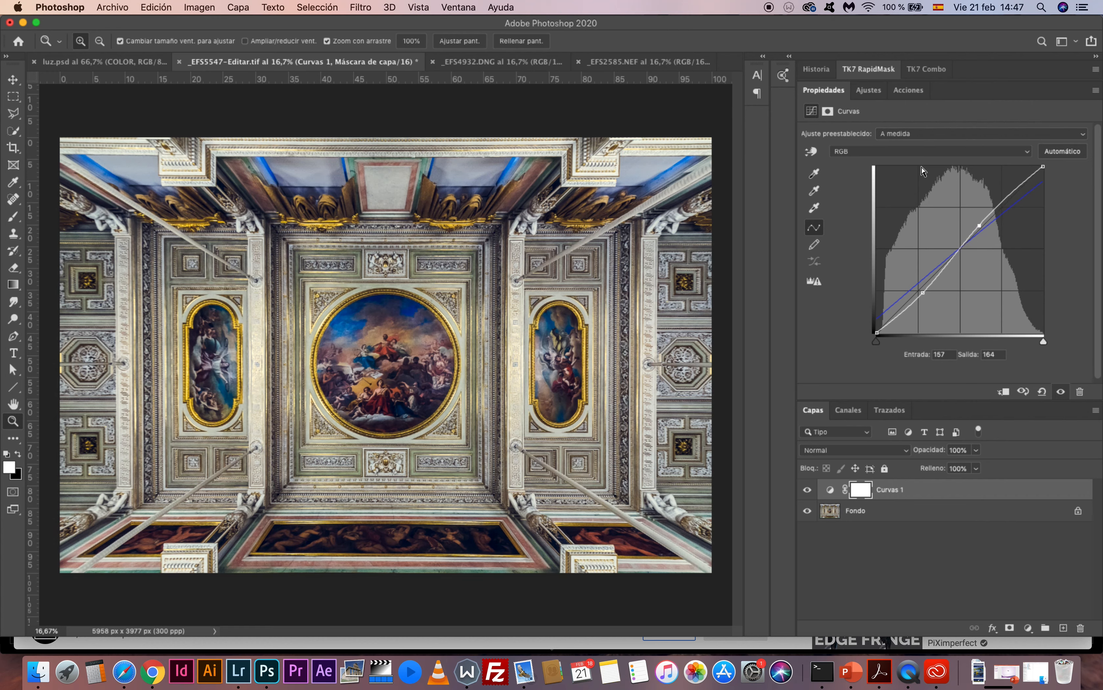
- Soften the RGB curve's contrast by moving its highlight point to input 159, output 162
{"action": "double_click", "coordinate": [891, 490]}
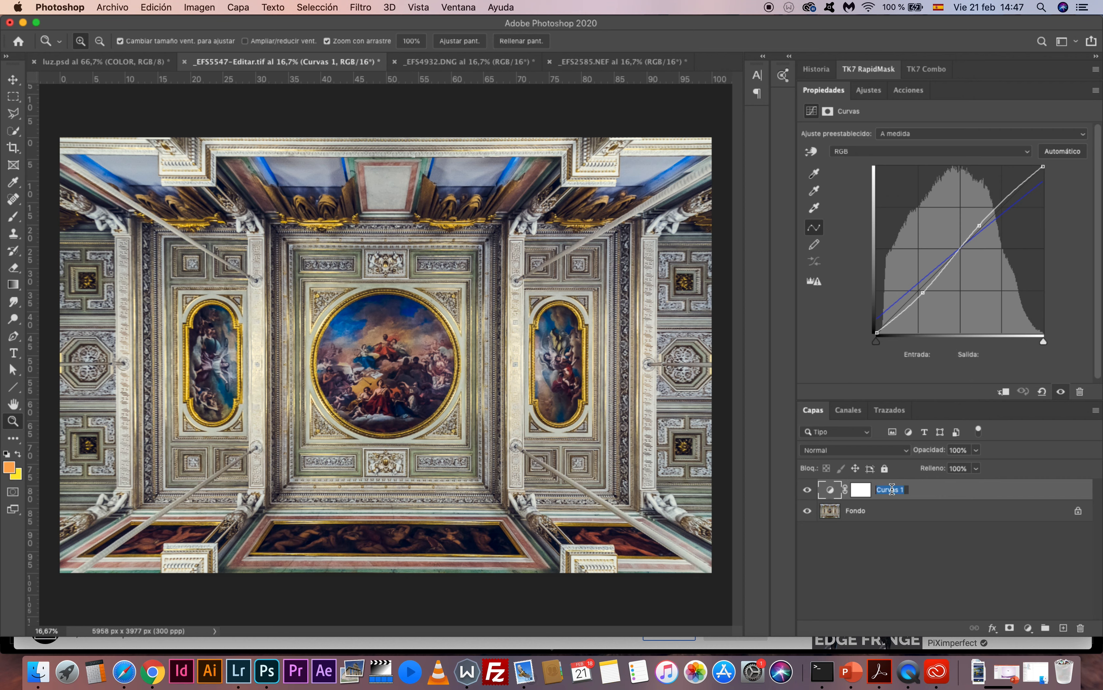
{"action": "left_click", "coordinate": [974, 490]}
{"action": "left_click_drag", "start_coordinate": [979, 225], "coordinate": [984, 227]}
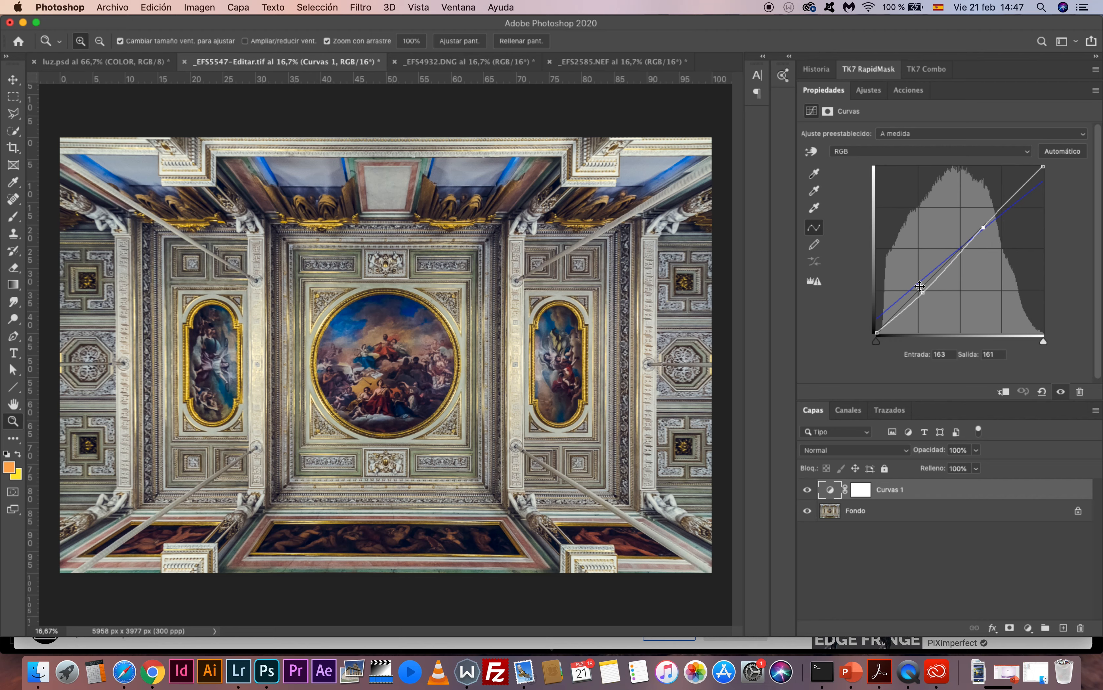
{"action": "left_click_drag", "start_coordinate": [922, 292], "coordinate": [923, 292]}
{"action": "left_click", "coordinate": [981, 227]}
{"action": "left_click_drag", "start_coordinate": [982, 227], "coordinate": [979, 226]}
- Review the red (Rojo) and blue (Azul) channel curves and the list of channels
{"action": "left_click", "coordinate": [944, 153]}
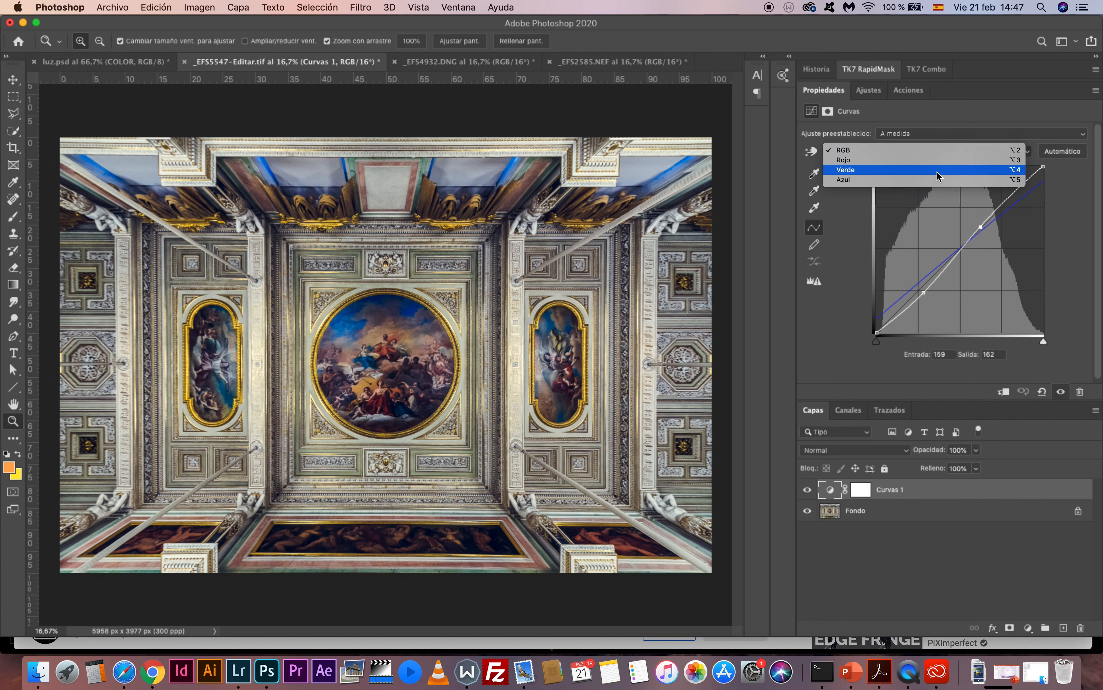
{"action": "left_click", "coordinate": [935, 164]}
{"action": "left_click_drag", "start_coordinate": [1034, 168], "coordinate": [1044, 167]}
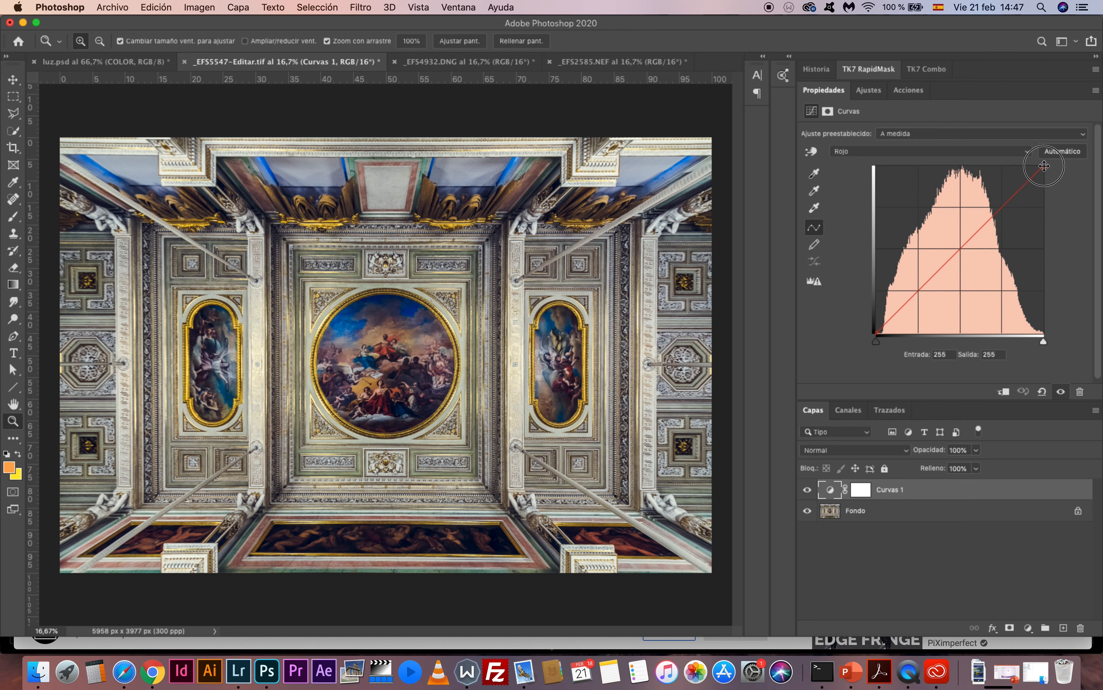
{"action": "left_click", "coordinate": [999, 154]}
{"action": "left_click", "coordinate": [973, 171]}
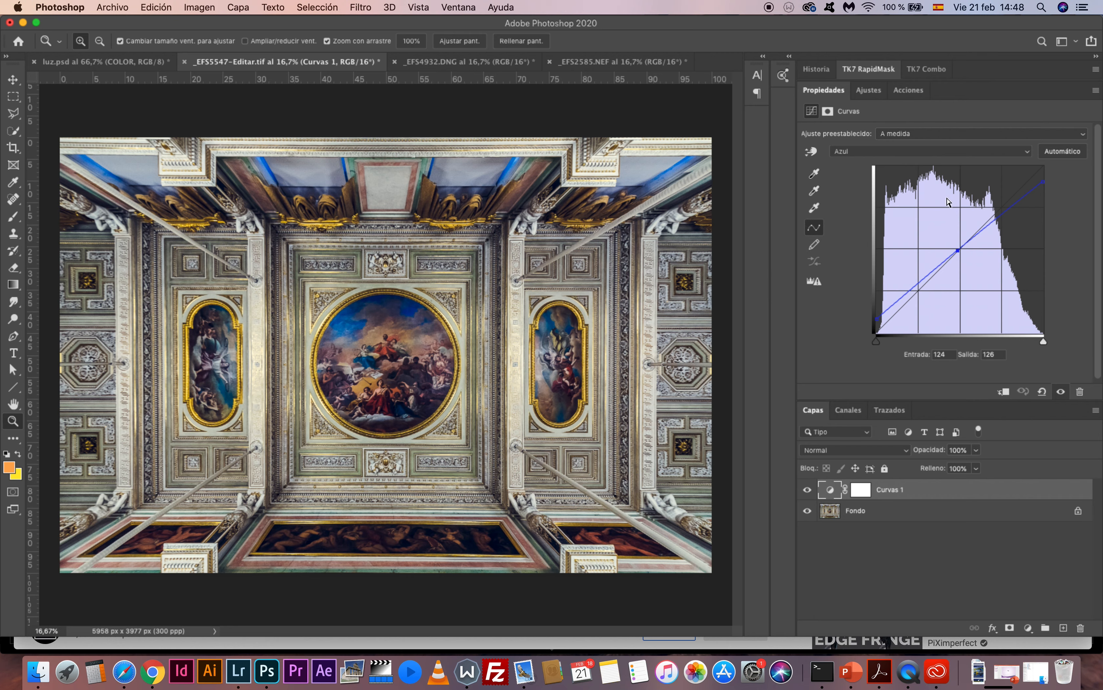
{"action": "left_click", "coordinate": [912, 154]}
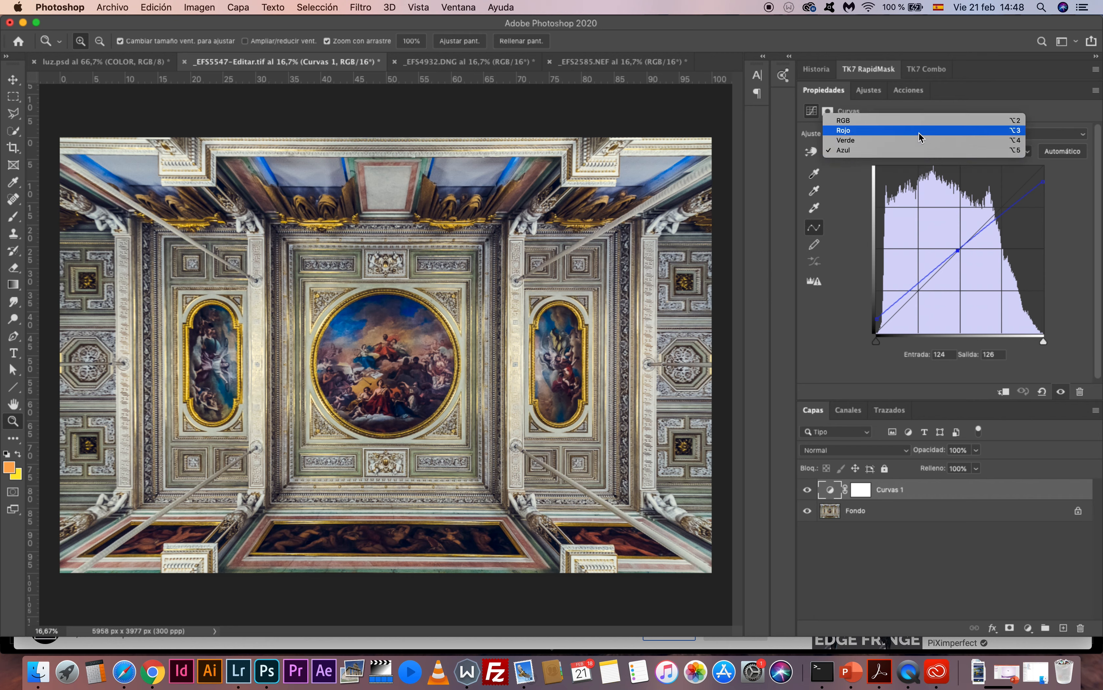
- Consult the overlapping colour circles in luz.psd and return to the ceiling photo
{"action": "left_click", "coordinate": [141, 61]}
{"action": "left_click", "coordinate": [141, 62]}
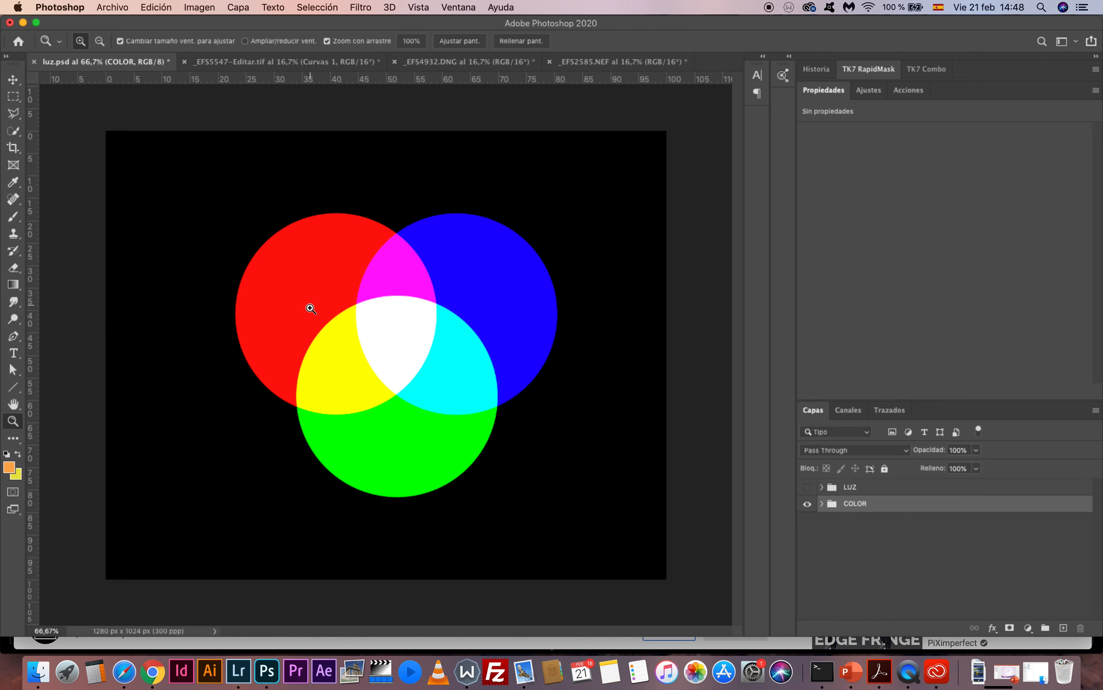
{"action": "left_click", "coordinate": [297, 64]}
- Move the red (Rojo) curve's white point to input 247, output 255, and compare the photo with the Curves layer hidden and shown
{"action": "left_click", "coordinate": [878, 152]}
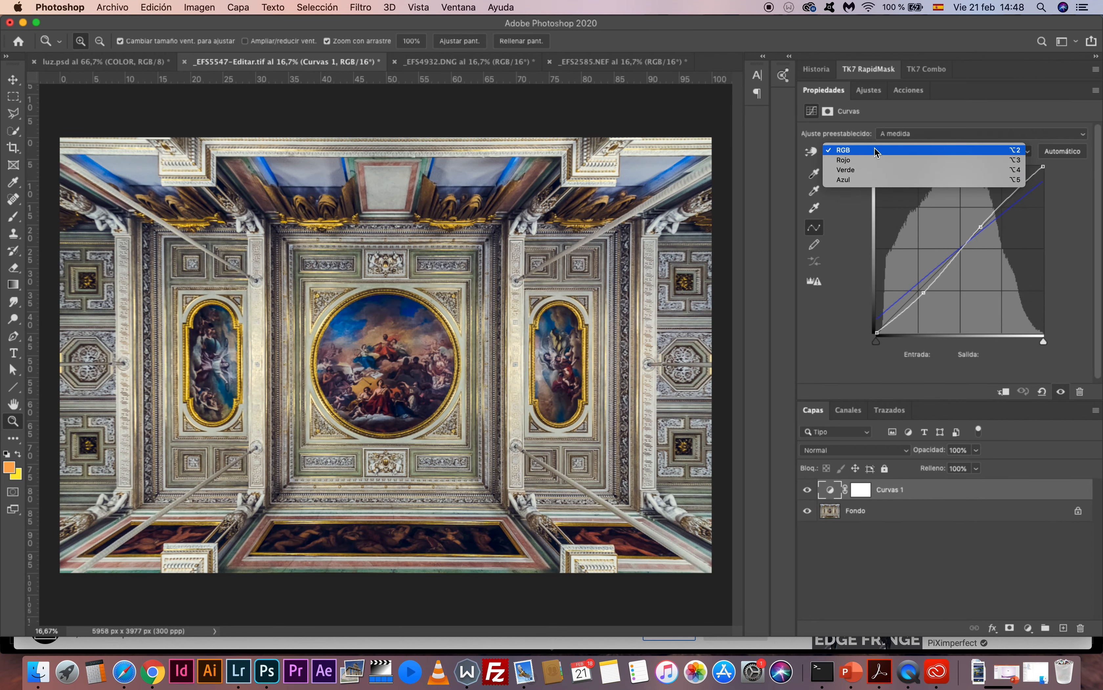
{"action": "left_click", "coordinate": [878, 161]}
{"action": "left_click_drag", "start_coordinate": [1046, 168], "coordinate": [1037, 167]}
{"action": "left_click", "coordinate": [808, 491]}
{"action": "left_click", "coordinate": [808, 491]}
{"action": "left_click", "coordinate": [808, 491]}
{"action": "left_click", "coordinate": [807, 491]}
{"action": "left_click", "coordinate": [808, 491]}
{"action": "left_click", "coordinate": [808, 491]}
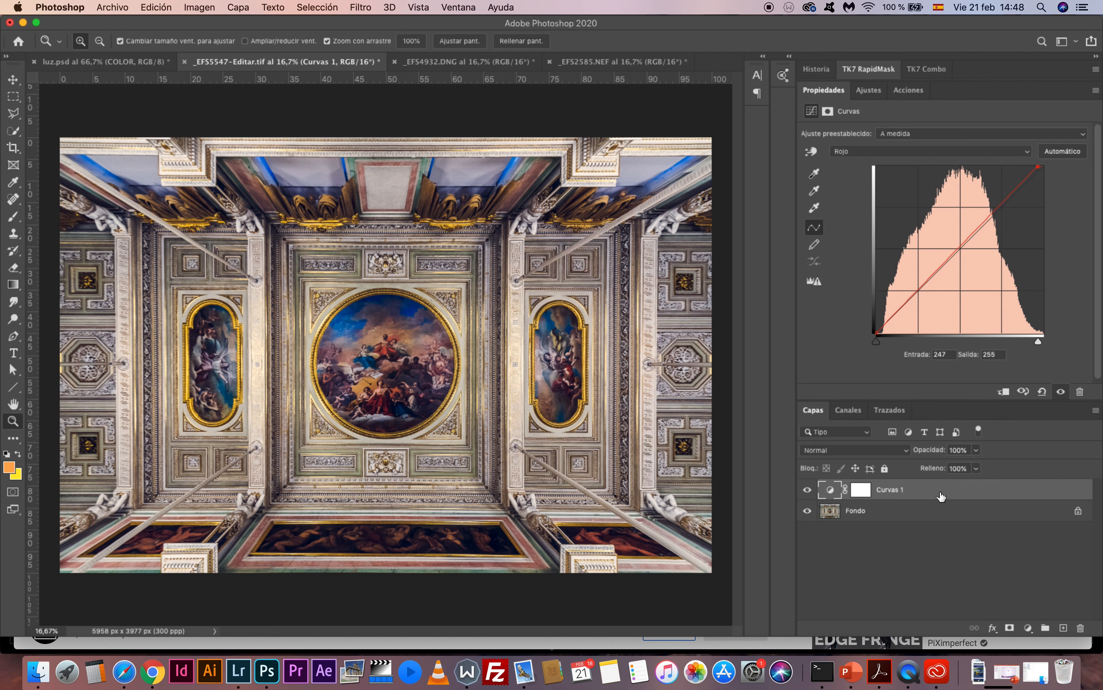
- Delete the Curves adjustment layer and add a fresh Curves layer above the background
{"action": "left_click_drag", "start_coordinate": [941, 493], "coordinate": [963, 495]}
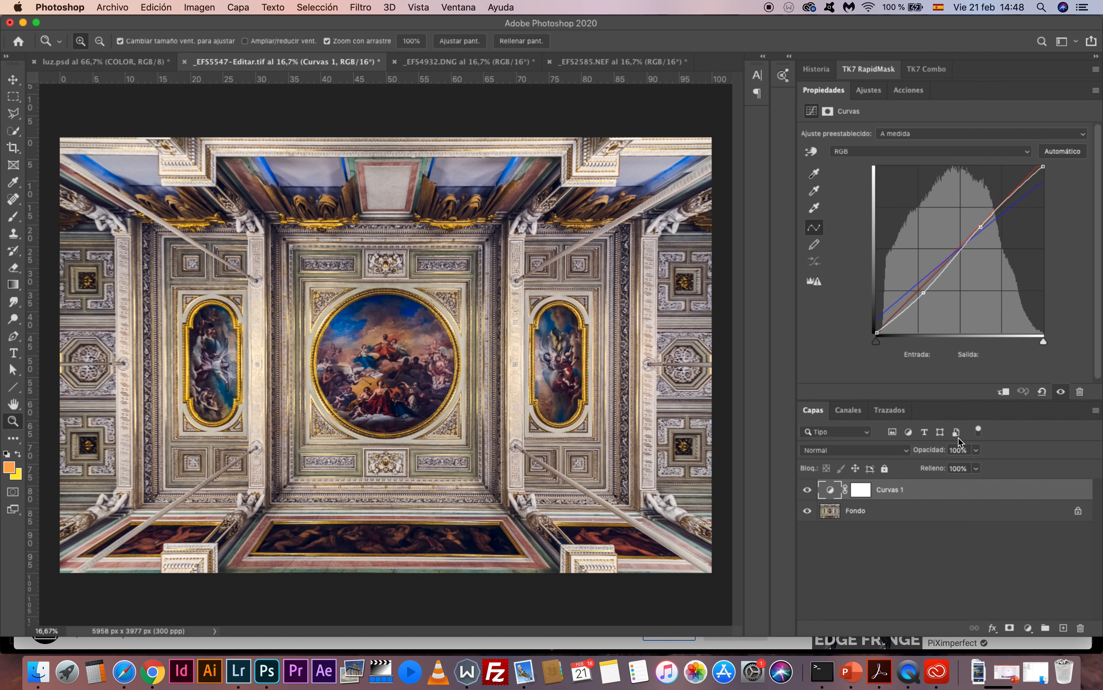
{"action": "left_click_drag", "start_coordinate": [1022, 496], "coordinate": [1081, 628]}
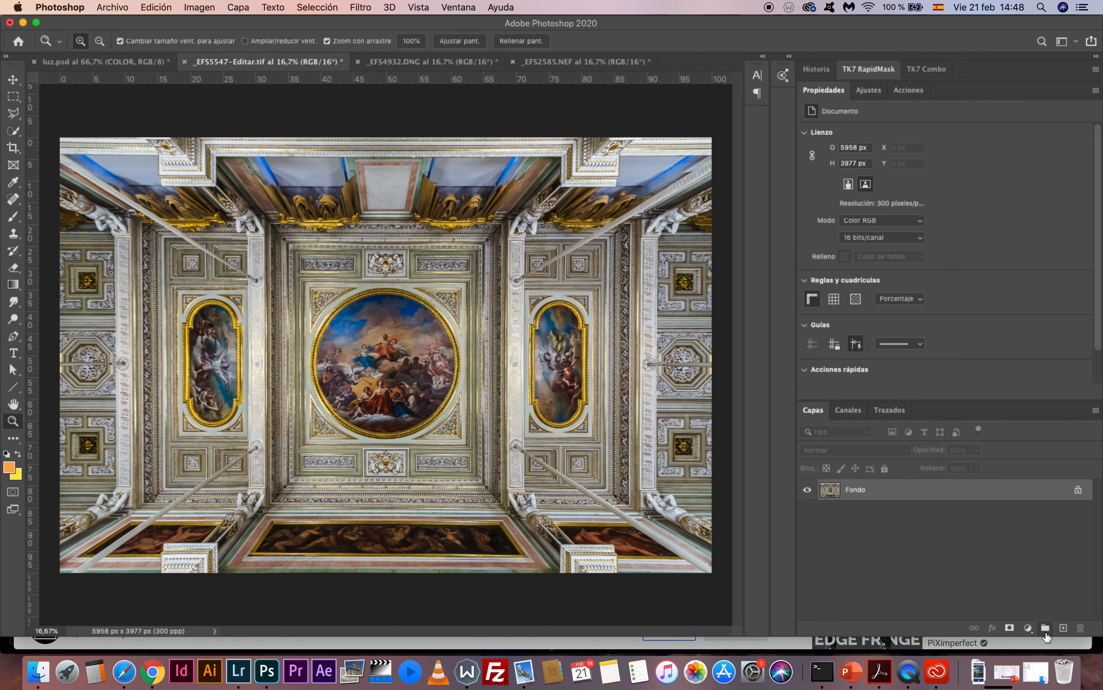
{"action": "left_click", "coordinate": [1028, 627]}
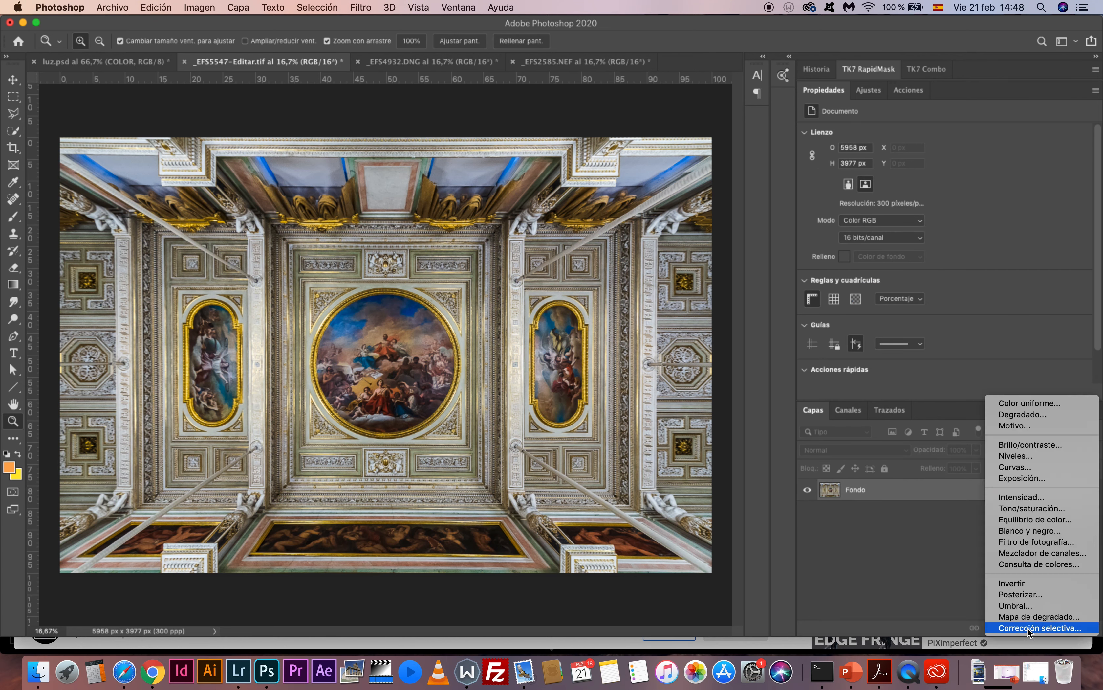
{"action": "left_click", "coordinate": [1030, 468]}
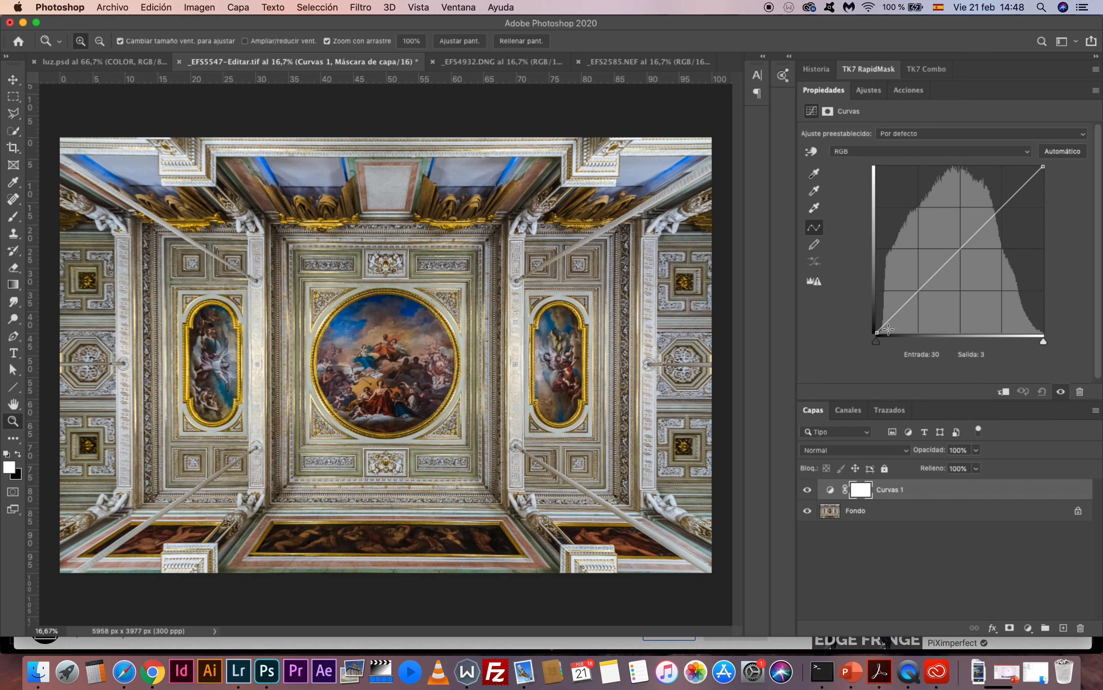
- Inspect the RGB curve's black point and add a single midpoint at input 127, output 128, deleting the stray point
{"action": "left_click", "coordinate": [876, 332]}
{"action": "left_click", "coordinate": [939, 355]}
{"action": "left_click", "coordinate": [951, 259]}
{"action": "left_click", "coordinate": [960, 249]}
{"action": "left_click", "coordinate": [950, 260]}
{"action": "key", "text": "Delete"}
{"action": "left_click", "coordinate": [960, 249]}
- Examine the input (Entrada) and output (Salida) values of the RGB curve's white point
{"action": "left_click", "coordinate": [1044, 167]}
{"action": "left_click", "coordinate": [994, 355]}
{"action": "left_click", "coordinate": [946, 355]}
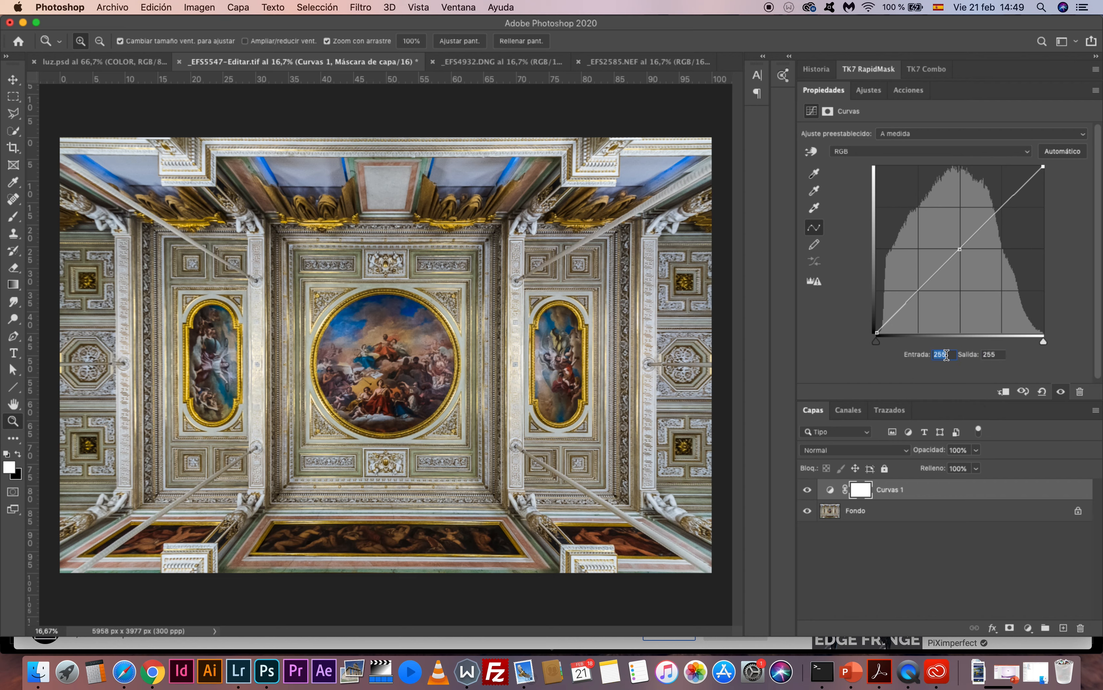
{"action": "left_click", "coordinate": [996, 355]}
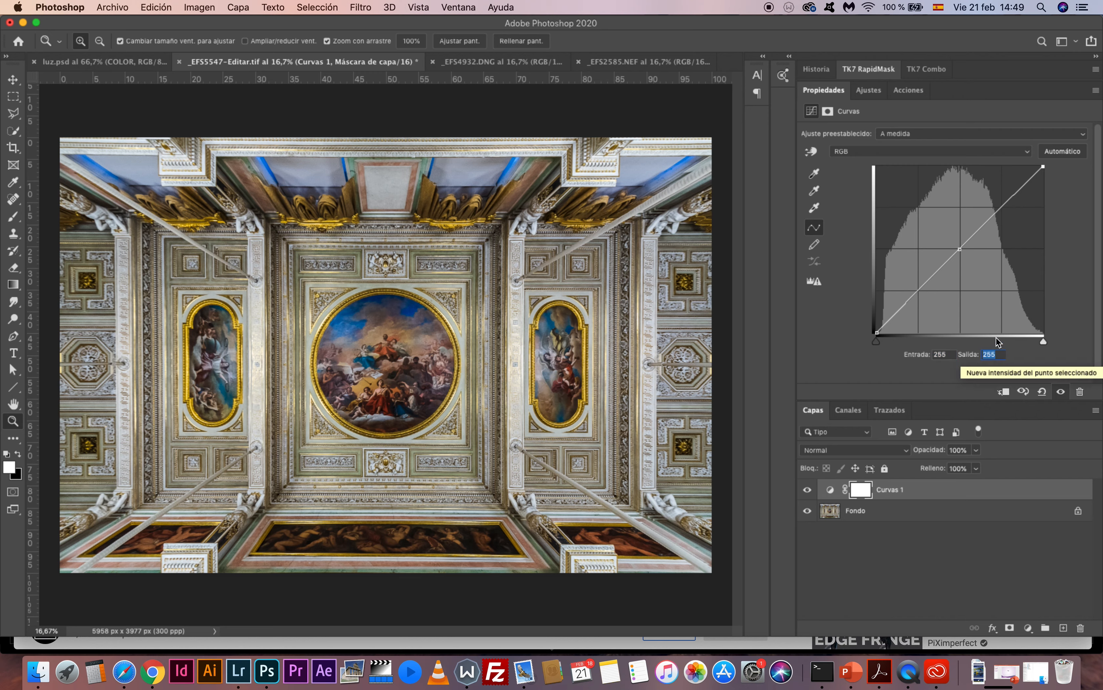
- Set the RGB midpoint's output to 150 and raise the point further to input 124, output 176
{"action": "left_click", "coordinate": [962, 250]}
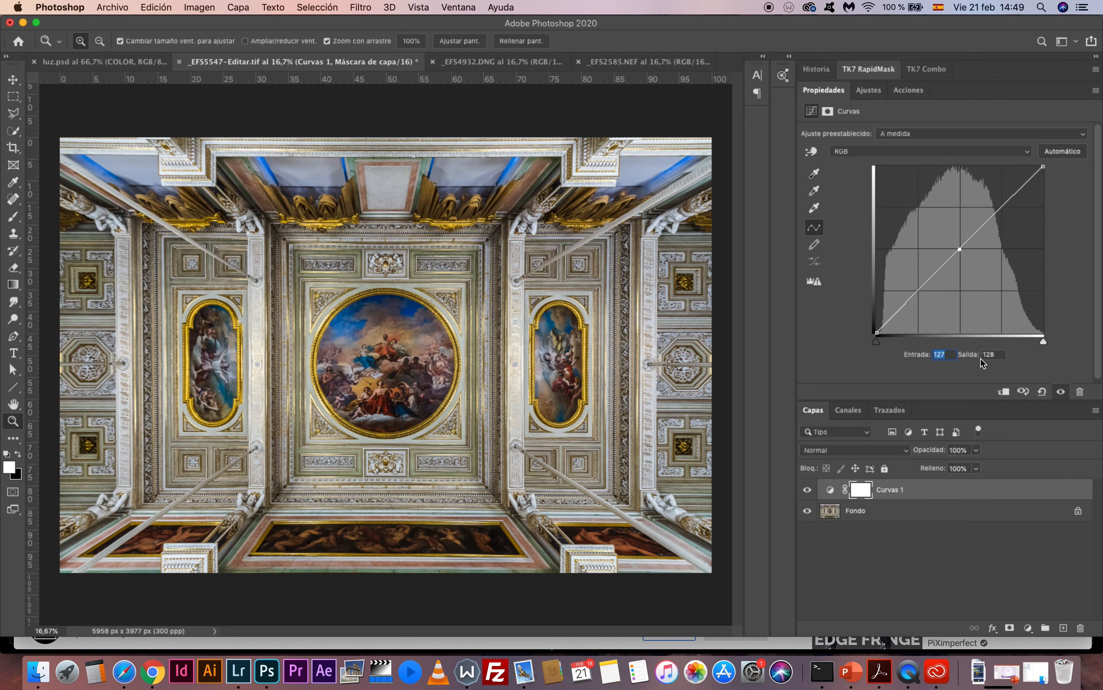
{"action": "type", "text": "1"}
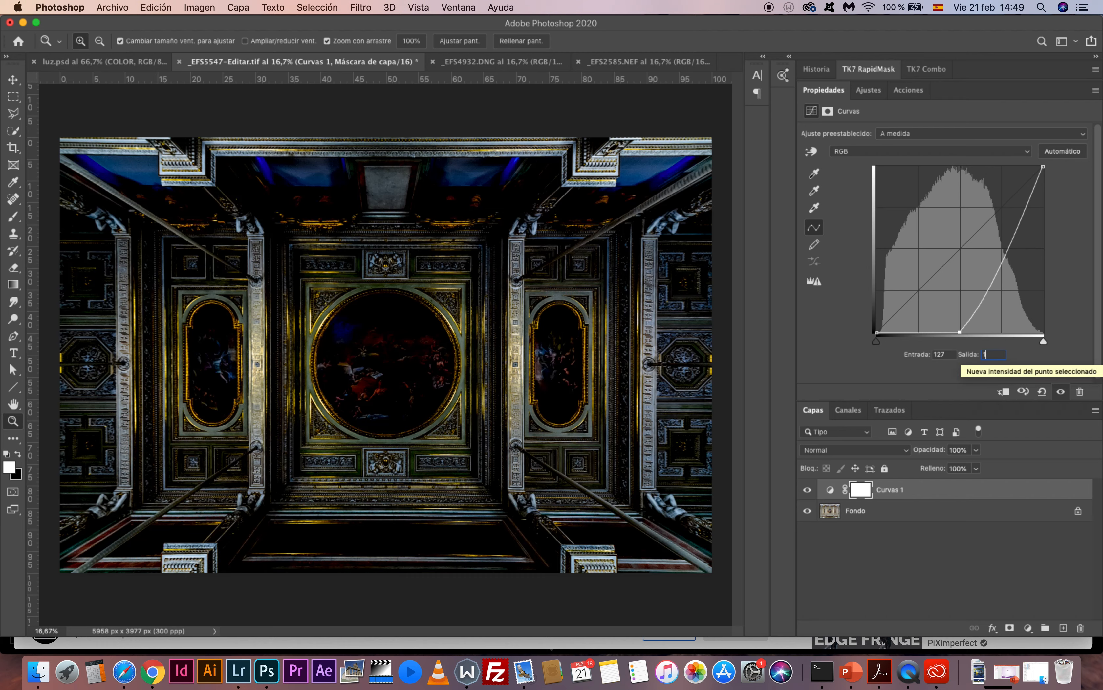
{"action": "type", "text": "50"}
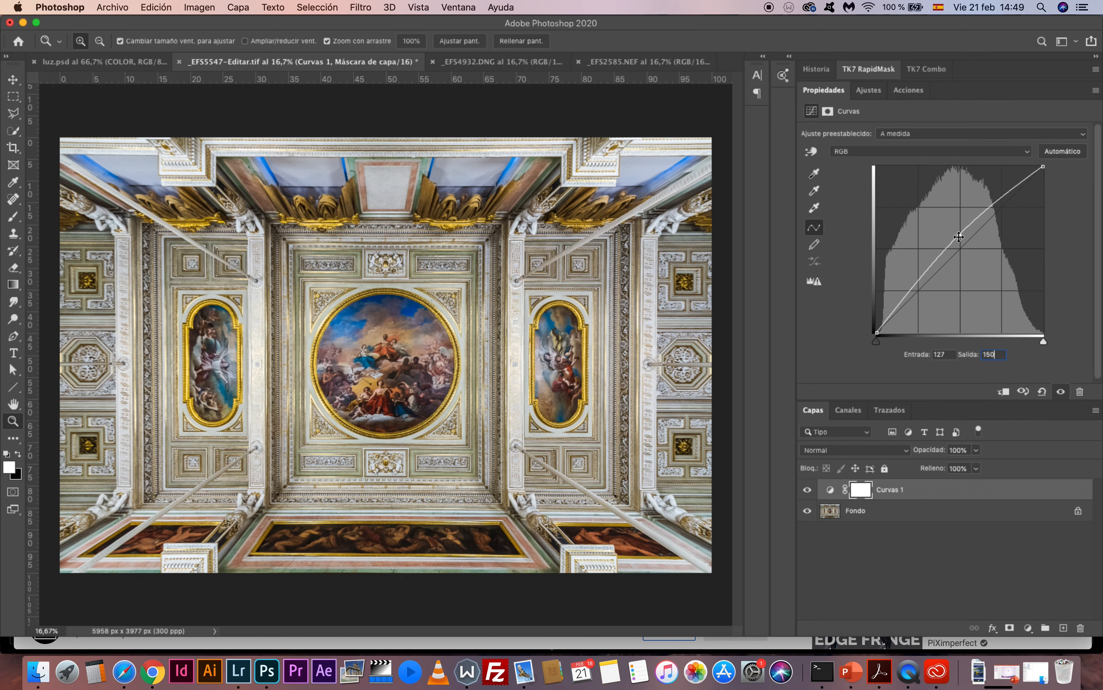
{"action": "mouse_move", "coordinate": [960, 236]}
{"action": "left_mouse_down"}
{"action": "mouse_move", "coordinate": [951, 230]}
{"action": "mouse_move", "coordinate": [956, 264]}
{"action": "mouse_move", "coordinate": [940, 237]}
{"action": "mouse_move", "coordinate": [924, 240]}
{"action": "mouse_move", "coordinate": [947, 238]}
{"action": "mouse_move", "coordinate": [932, 223]}
{"action": "mouse_move", "coordinate": [957, 219]}
{"action": "left_mouse_up"}
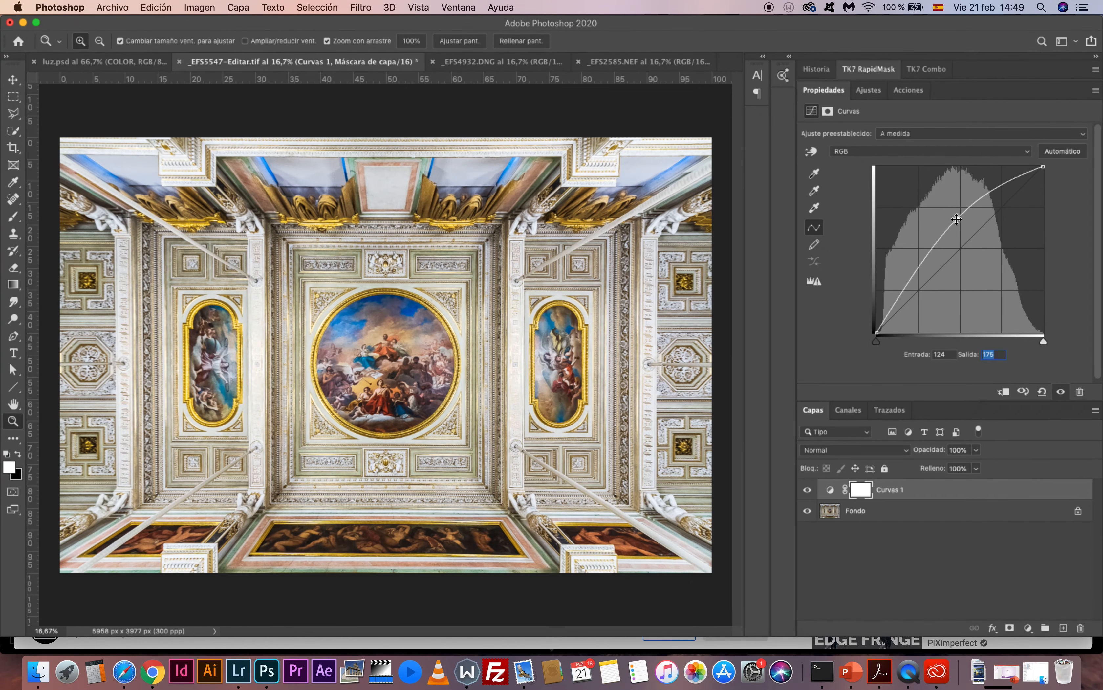
- Shape an RGB S-curve with points at input 65, output 52 and input 193, output 204, and compare before and after
{"action": "key", "text": "BackSpace"}
{"action": "left_click_drag", "start_coordinate": [958, 219], "coordinate": [920, 294]}
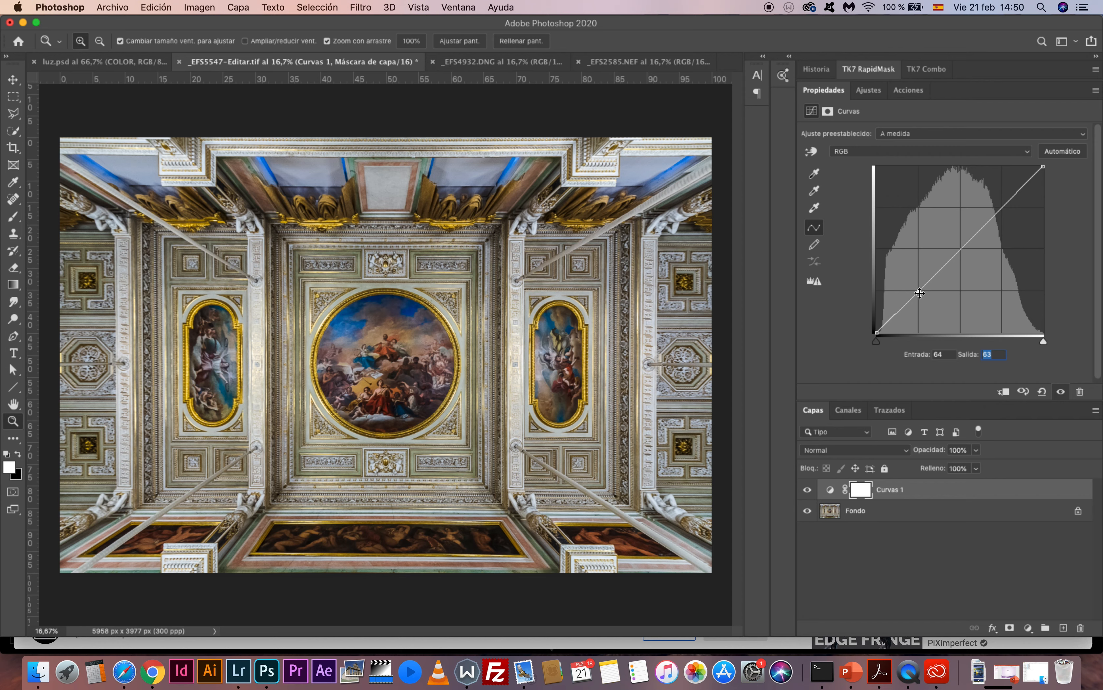
{"action": "left_click_drag", "start_coordinate": [920, 292], "coordinate": [919, 299]}
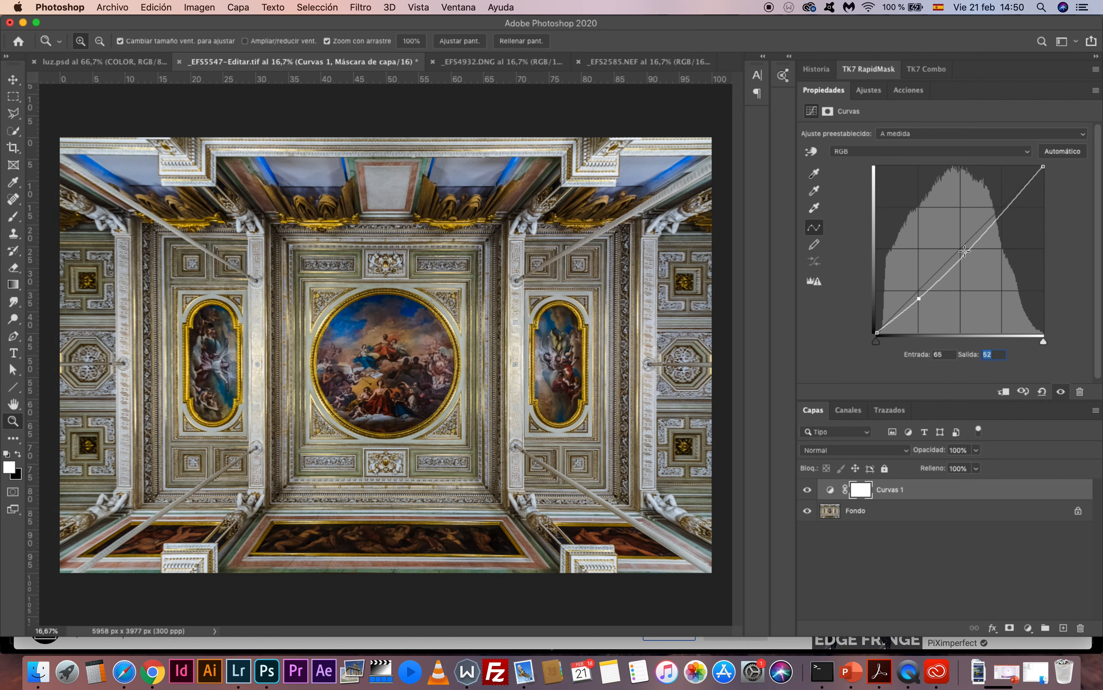
{"action": "left_click", "coordinate": [1003, 204]}
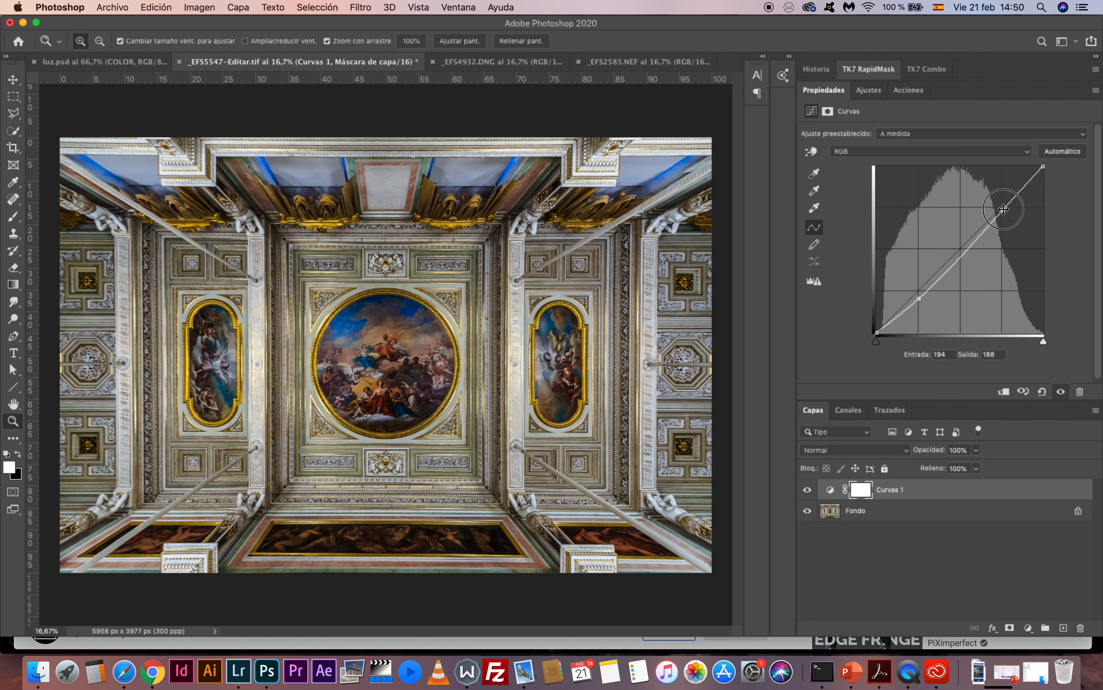
{"action": "left_click_drag", "start_coordinate": [1004, 204], "coordinate": [1002, 200]}
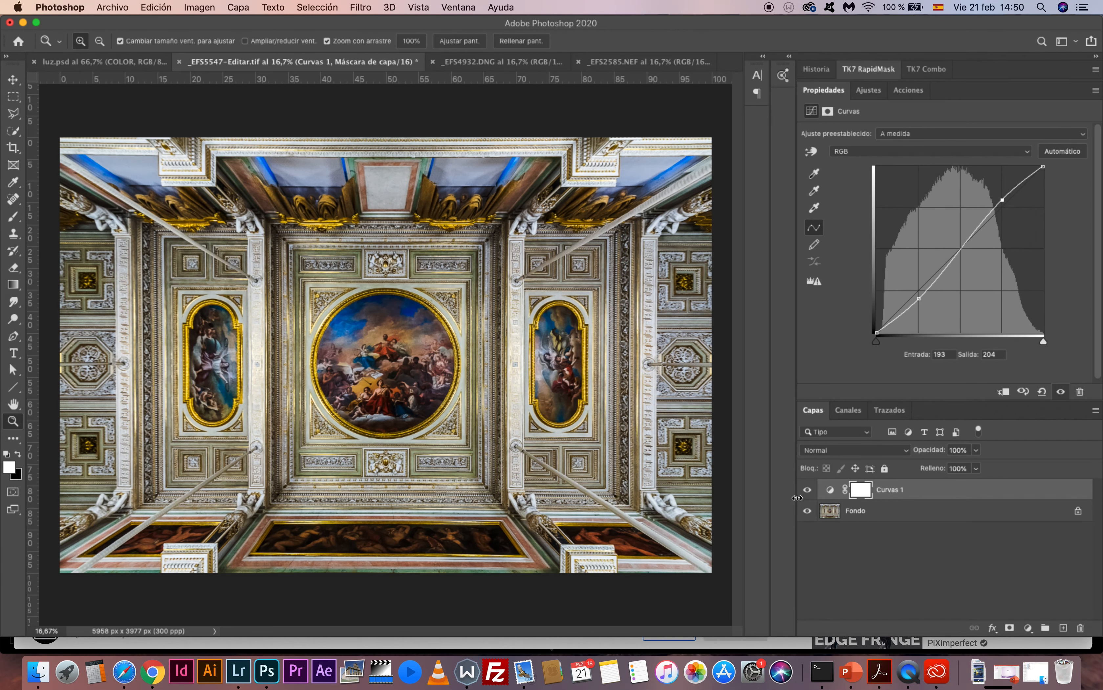
{"action": "left_click", "coordinate": [807, 491]}
{"action": "left_click", "coordinate": [808, 491]}
{"action": "left_click", "coordinate": [807, 490]}
{"action": "left_click", "coordinate": [807, 491]}
- Check the input and output values of the curve's shadow point, black point and white point
{"action": "left_click", "coordinate": [918, 299]}
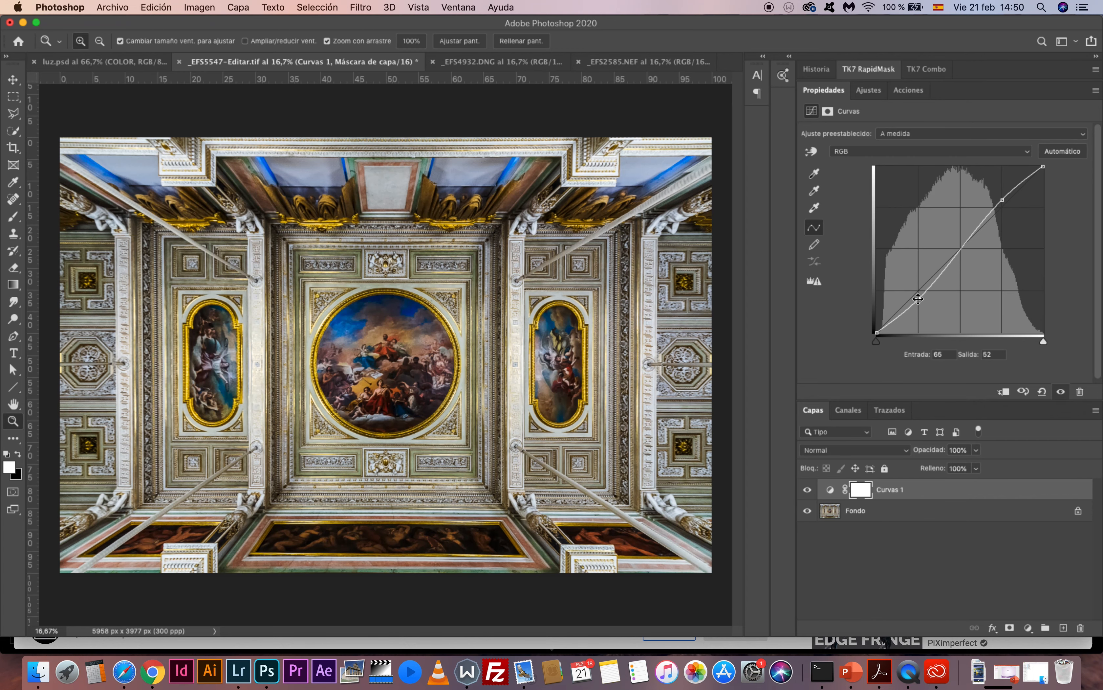
{"action": "left_click", "coordinate": [876, 334]}
{"action": "left_click", "coordinate": [1042, 168]}
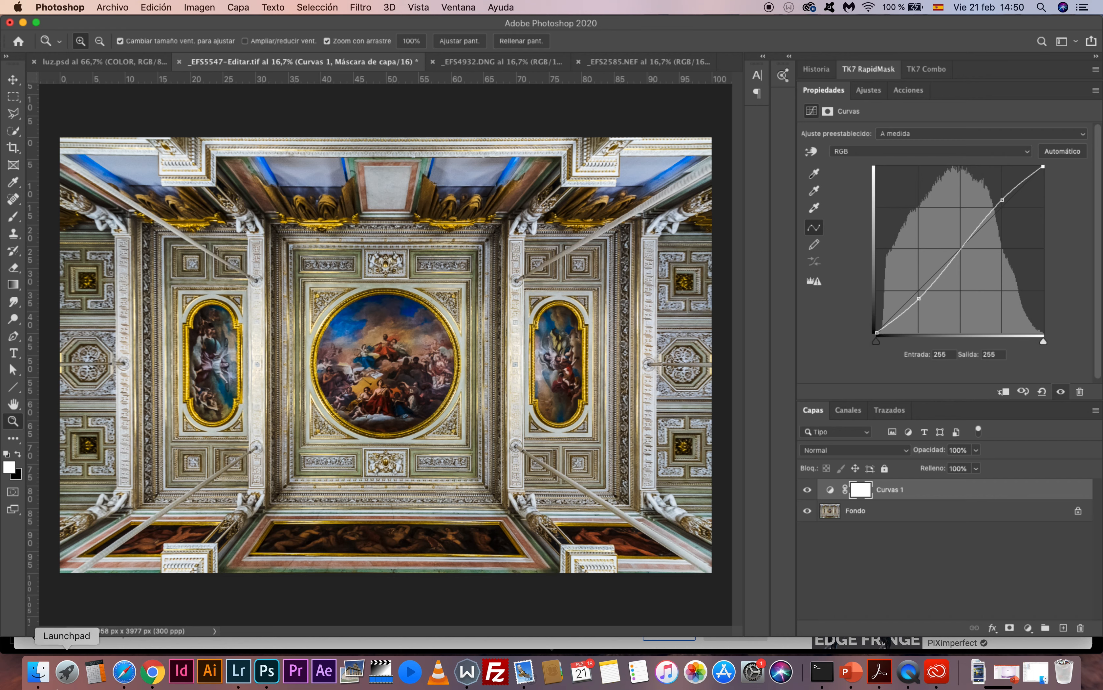
- Switch to Calculator, divide 255 by 2 twice, and return to the RGB curve's shadow point to check its input value
{"action": "left_click", "coordinate": [94, 672]}
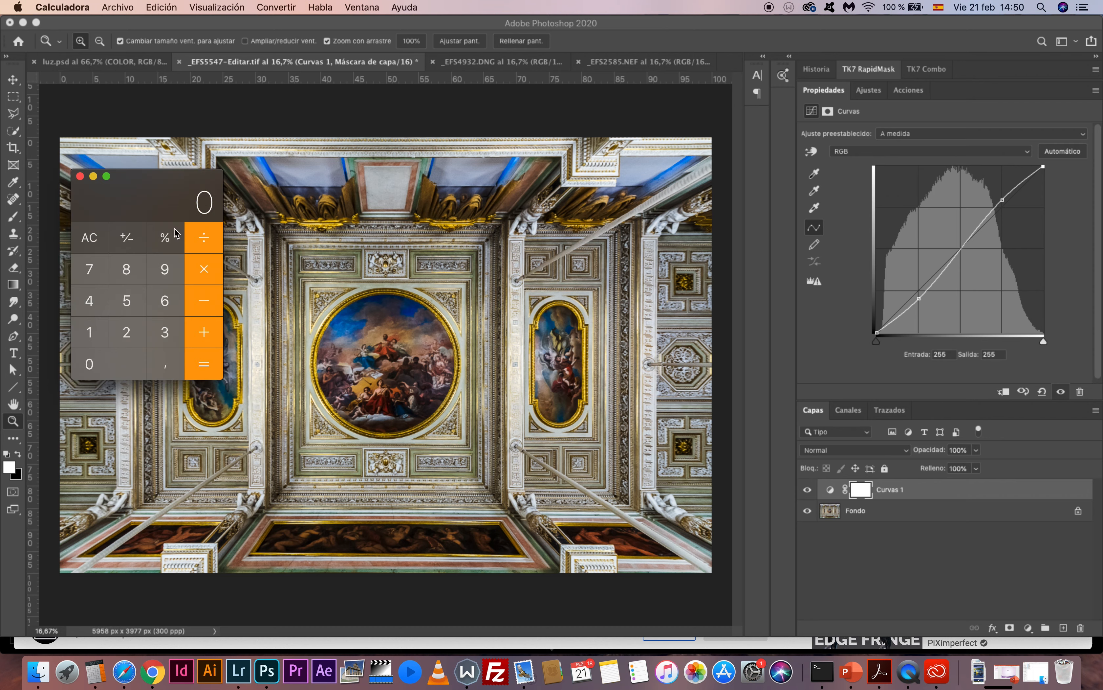
{"action": "type", "text": "255"}
{"action": "left_click", "coordinate": [197, 239]}
{"action": "left_click", "coordinate": [130, 332]}
{"action": "left_click", "coordinate": [201, 364]}
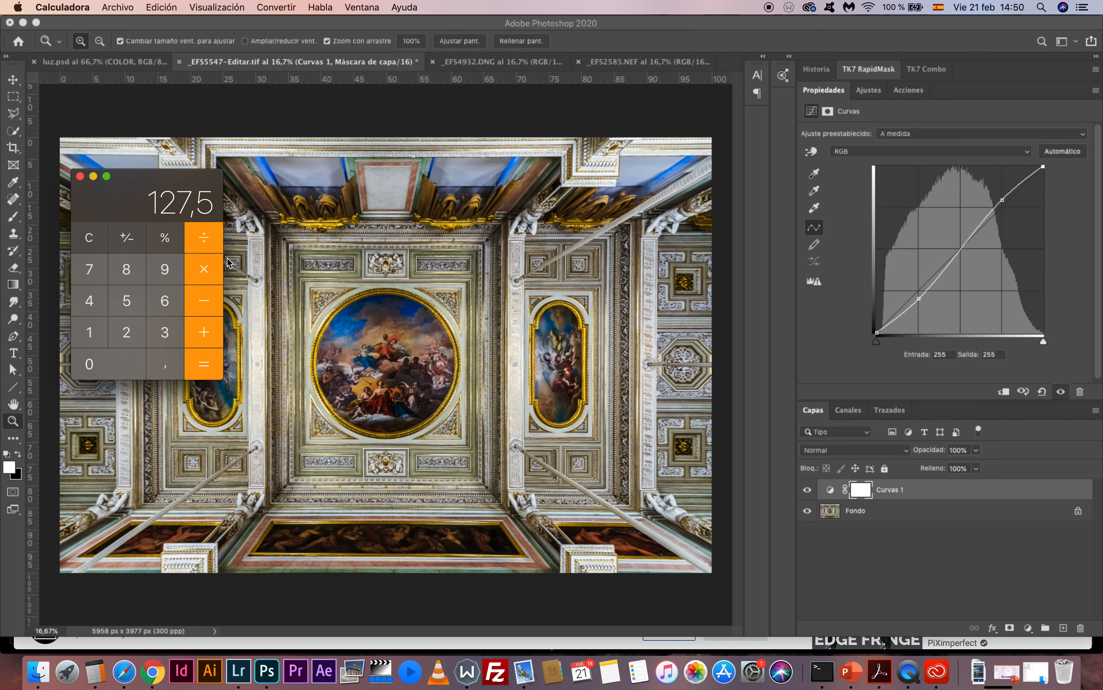
{"action": "left_click", "coordinate": [209, 247]}
{"action": "left_click", "coordinate": [128, 330]}
{"action": "left_click", "coordinate": [203, 364]}
{"action": "left_click", "coordinate": [918, 300]}
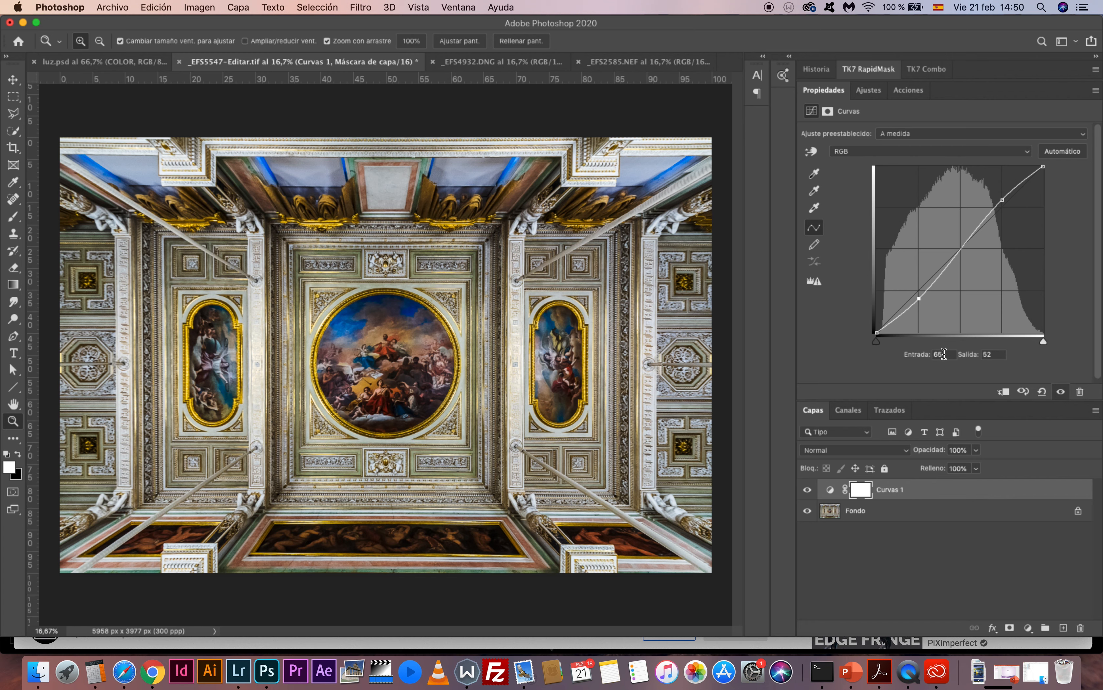
- Set the RGB curve's shadow point to input 64, output 50
{"action": "double_click", "coordinate": [944, 354]}
{"action": "type", "text": "64"}
{"action": "type", "text": "50"}
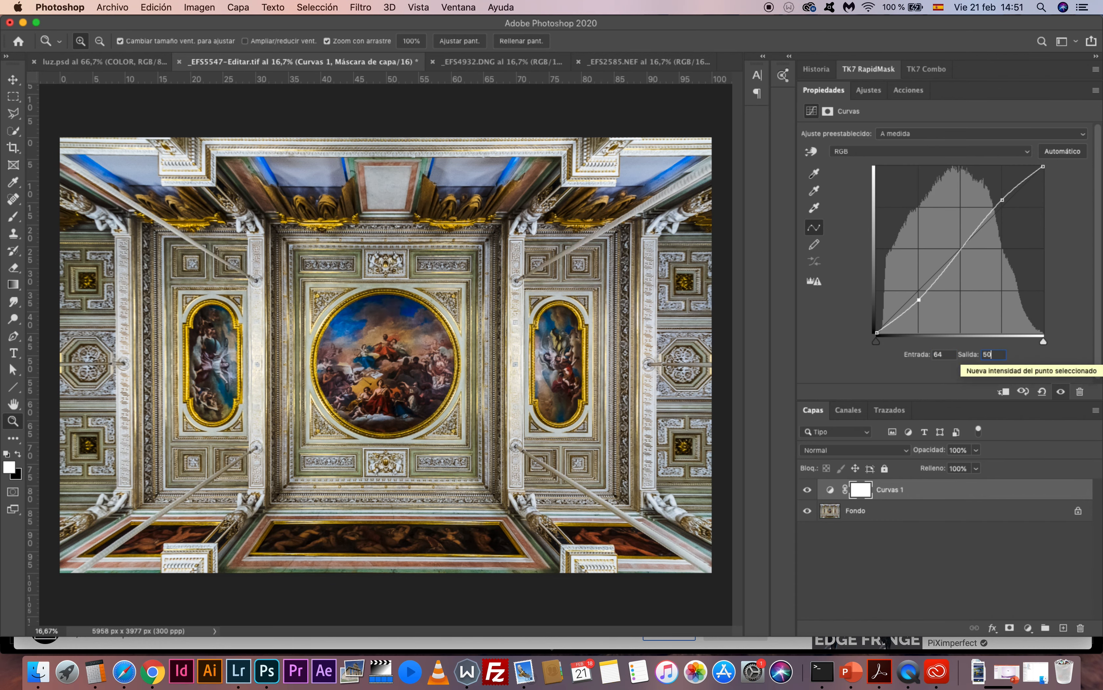
- Check the RGB curve's highlight point and white point, then switch to Calculator and subtract 64 from 255
{"action": "left_click", "coordinate": [1003, 200]}
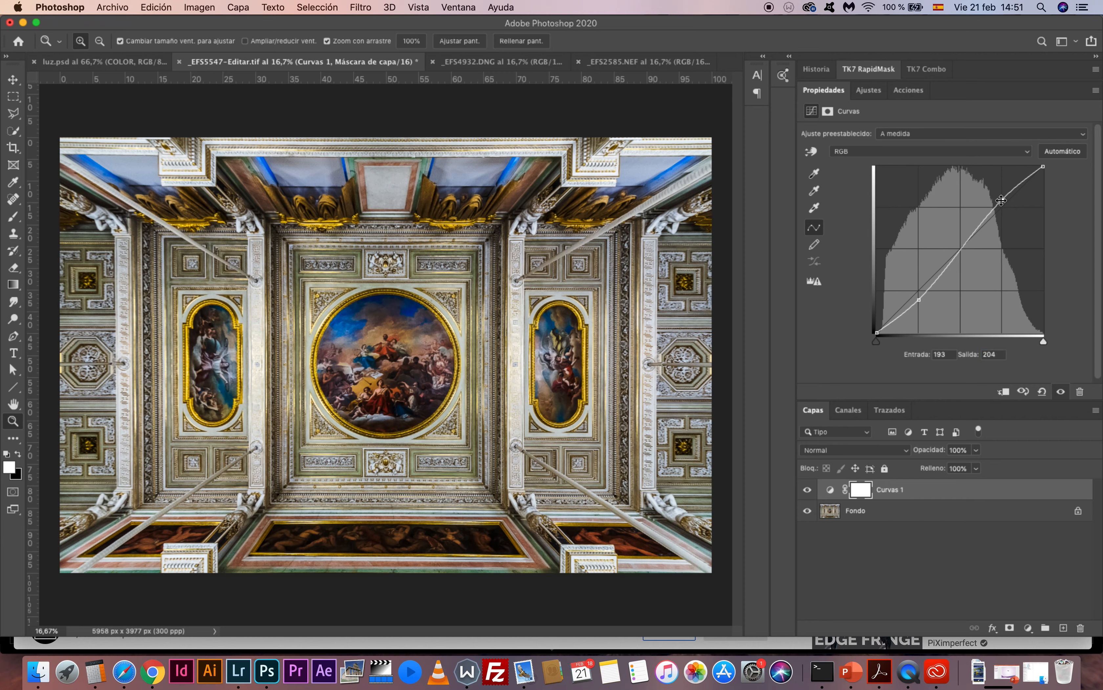
{"action": "left_click", "coordinate": [1042, 167]}
{"action": "left_click", "coordinate": [106, 672]}
{"action": "left_click", "coordinate": [91, 237]}
{"action": "left_click", "coordinate": [129, 331]}
{"action": "left_click", "coordinate": [133, 306]}
{"action": "left_click", "coordinate": [135, 309]}
{"action": "left_click", "coordinate": [195, 305]}
{"action": "left_click", "coordinate": [158, 302]}
{"action": "left_click", "coordinate": [104, 302]}
{"action": "left_click", "coordinate": [202, 353]}
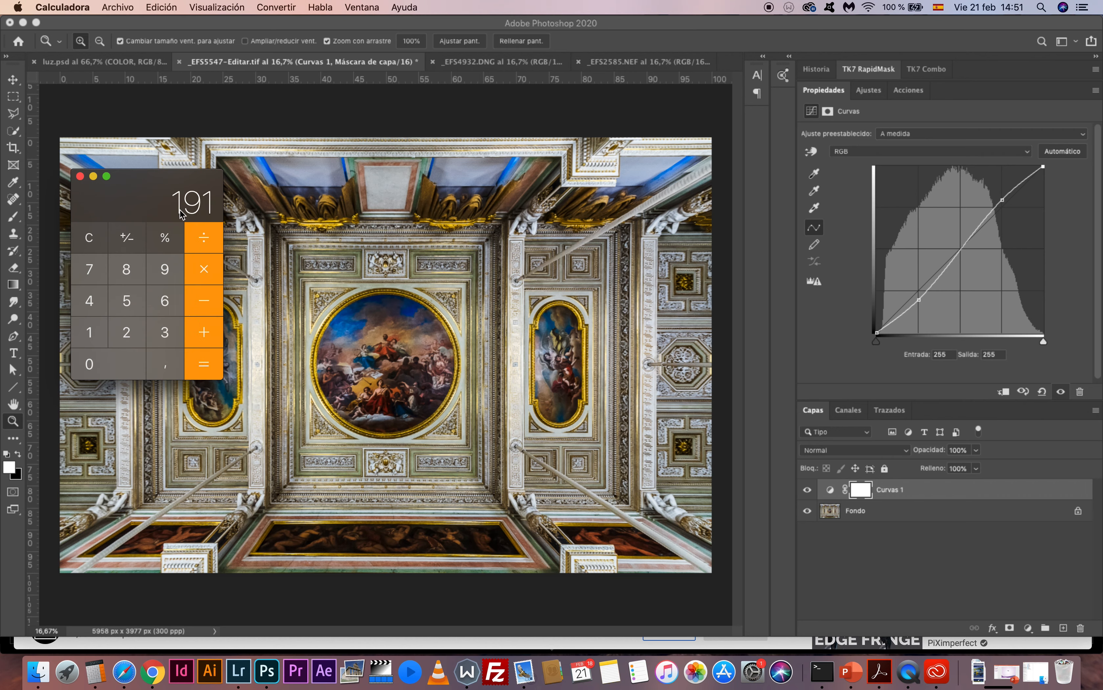
- Switch back to Photoshop and set the RGB curve's highlight point to input 191, output 209
{"action": "left_click", "coordinate": [1002, 200]}
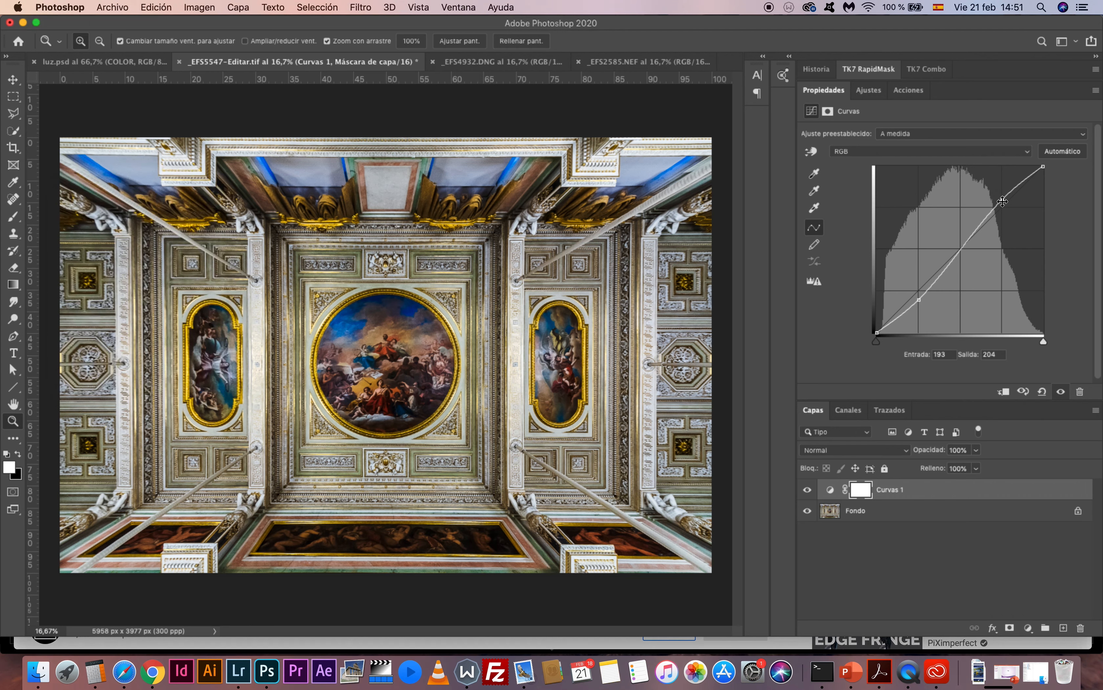
{"action": "left_click", "coordinate": [946, 356]}
{"action": "type", "text": "1"}
{"action": "left_click_drag", "start_coordinate": [1001, 200], "coordinate": [1001, 196]}
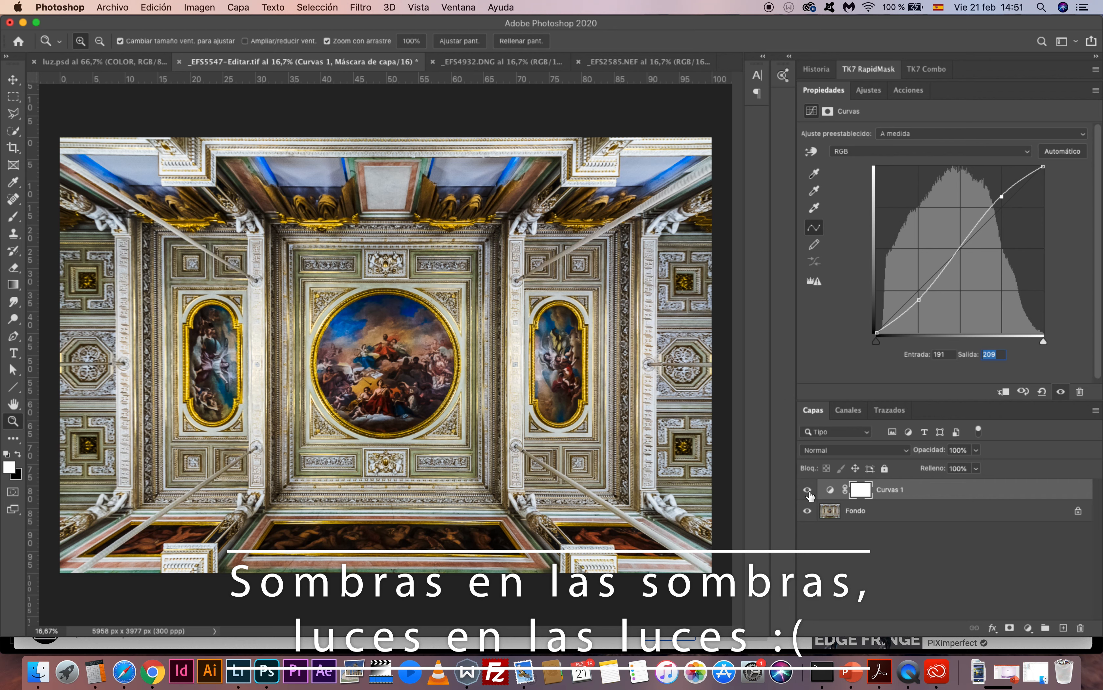
- View the red (Rojo) channel's curve, then the blue (Azul) channel's curve
{"action": "left_click", "coordinate": [871, 151]}
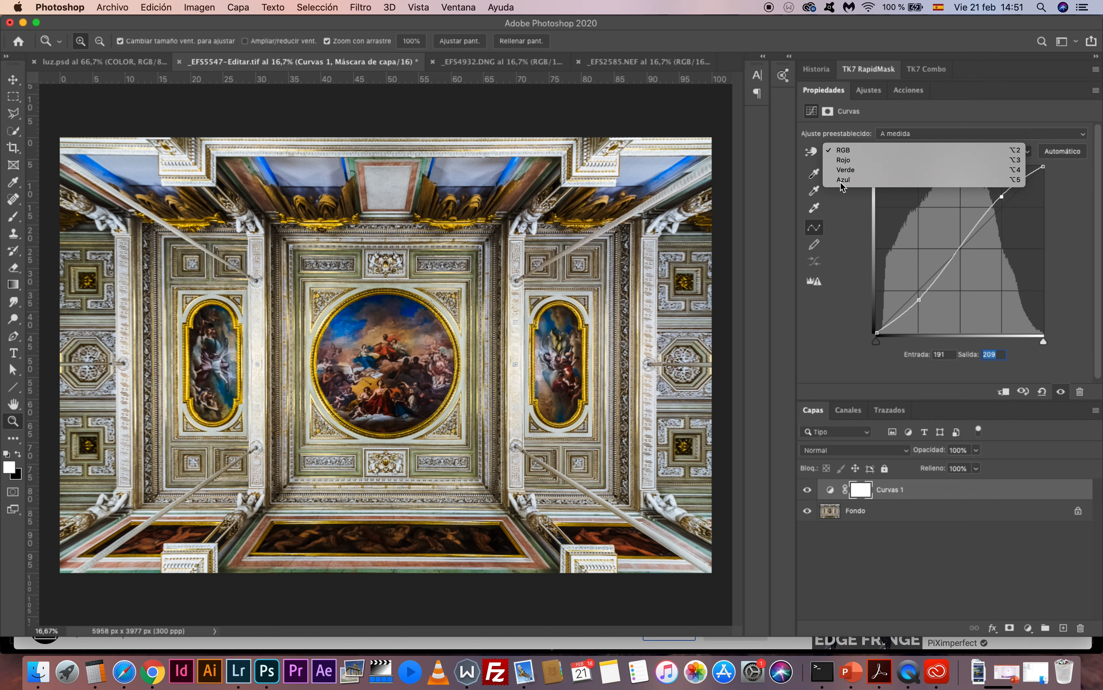
{"action": "left_click", "coordinate": [859, 159]}
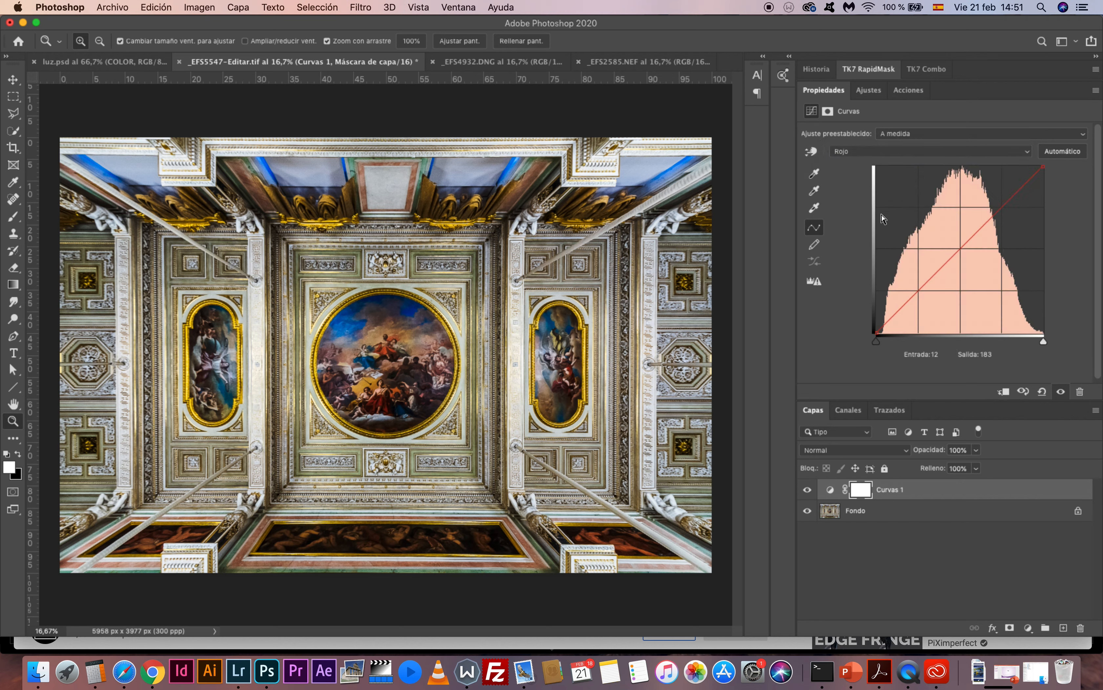
{"action": "left_click", "coordinate": [901, 151]}
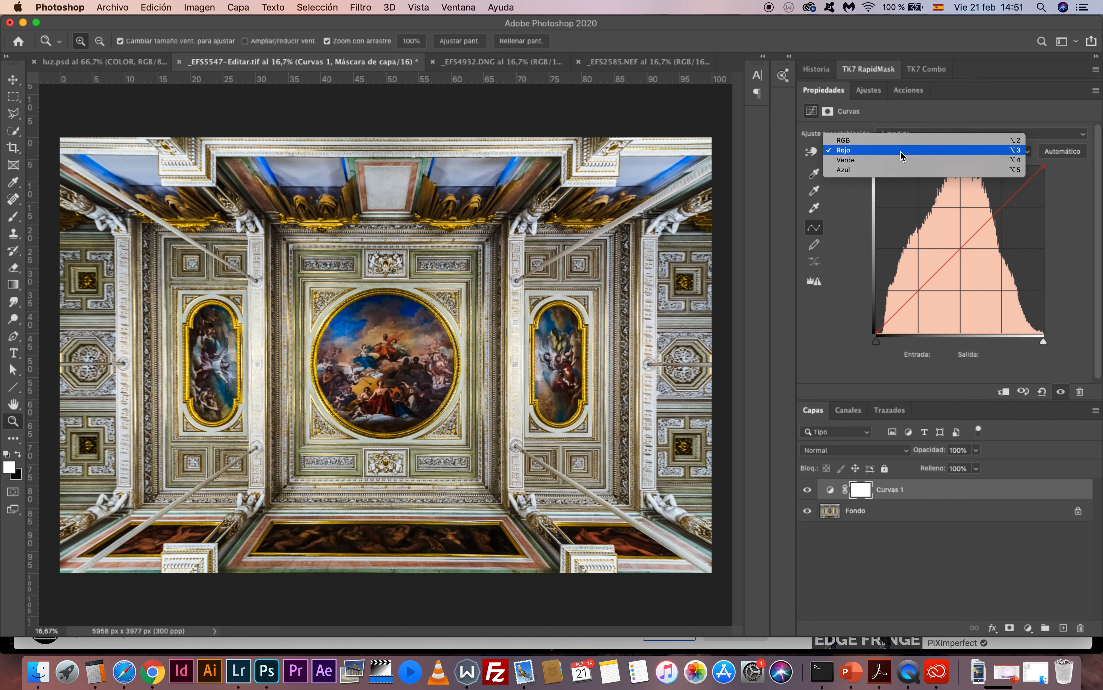
{"action": "left_click", "coordinate": [885, 170]}
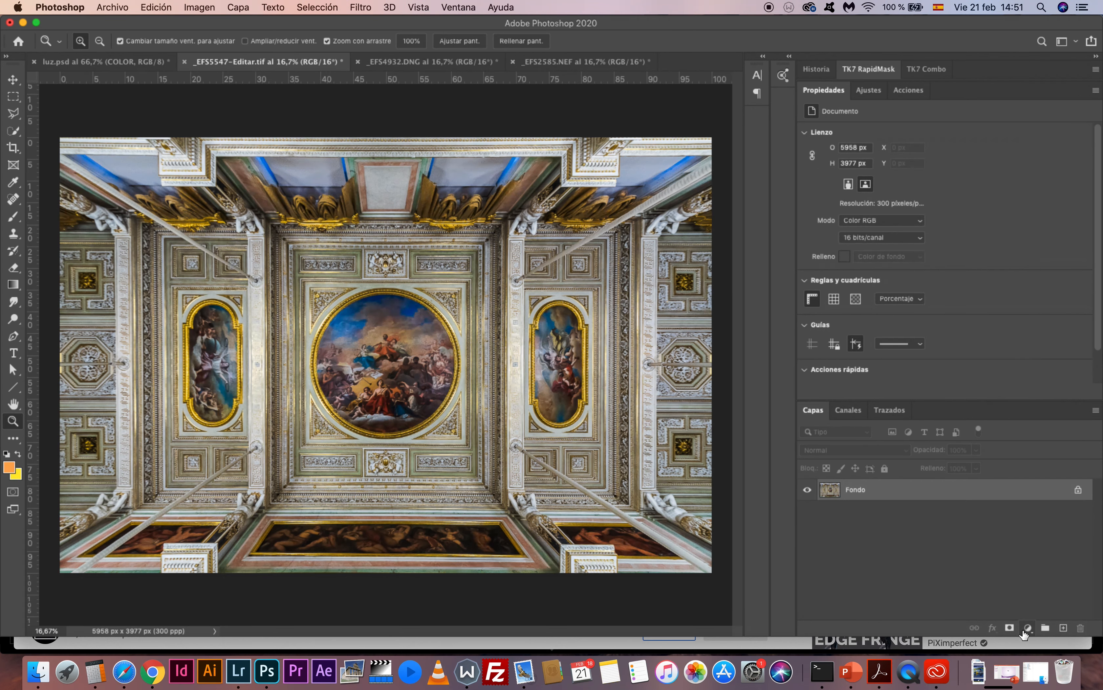
- Add a fresh Curves adjustment layer above the Fondo layer and activate its on-image adjustment tool
{"action": "left_click", "coordinate": [1024, 630]}
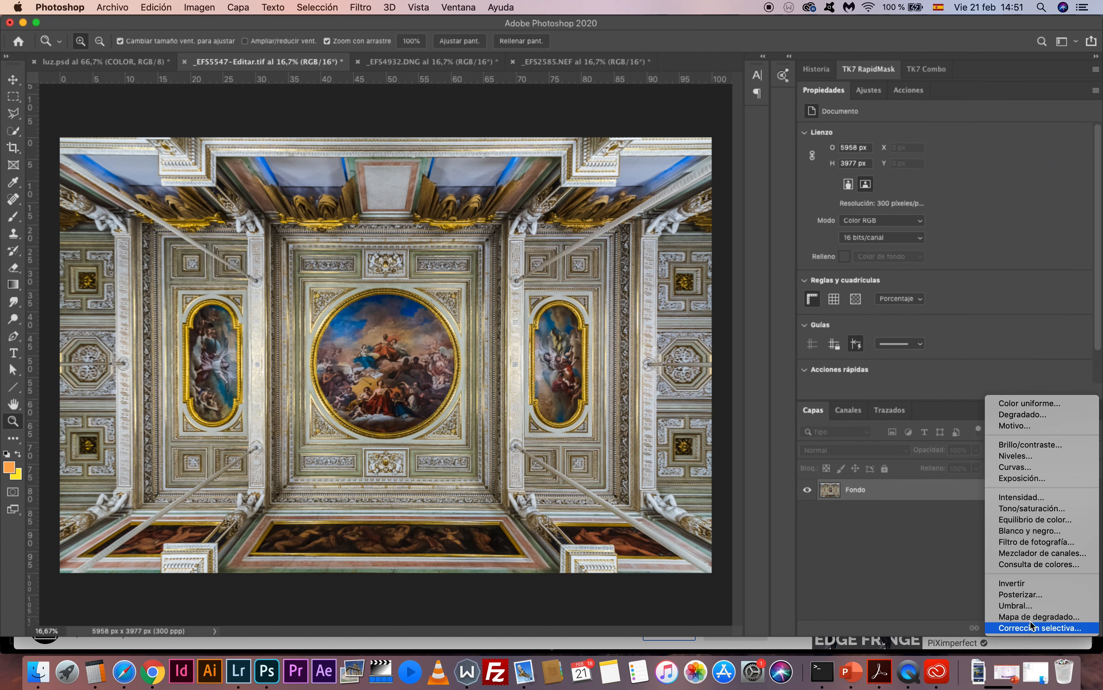
{"action": "left_click", "coordinate": [1029, 469]}
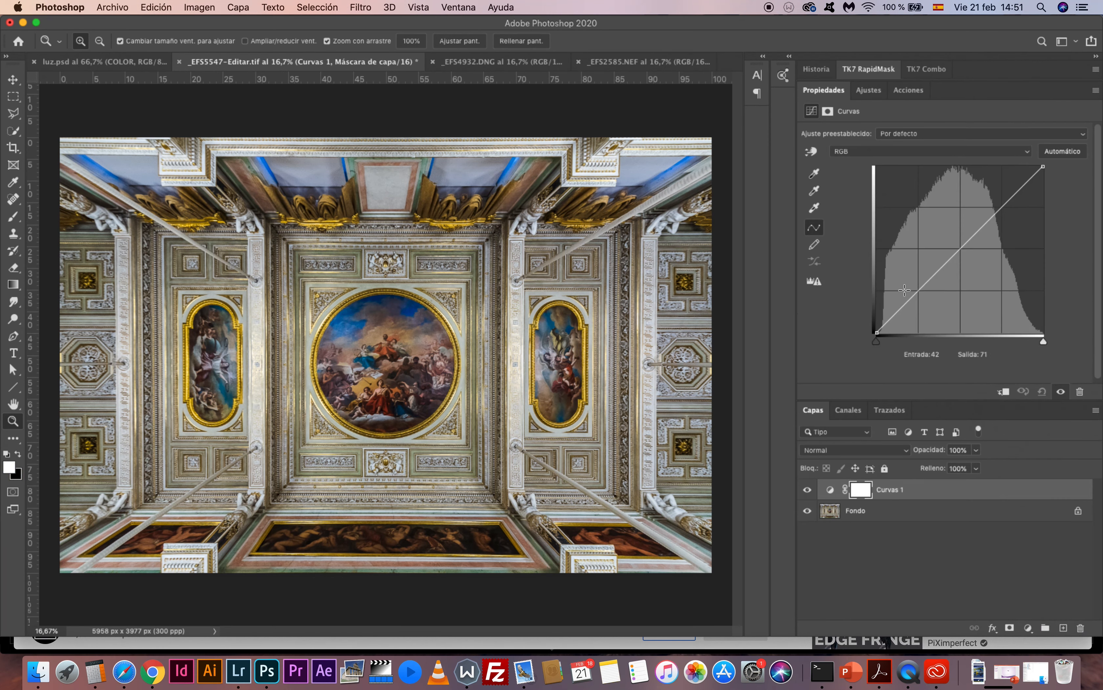
{"action": "left_click", "coordinate": [814, 153]}
{"action": "left_click", "coordinate": [817, 150]}
{"action": "left_click", "coordinate": [815, 156]}
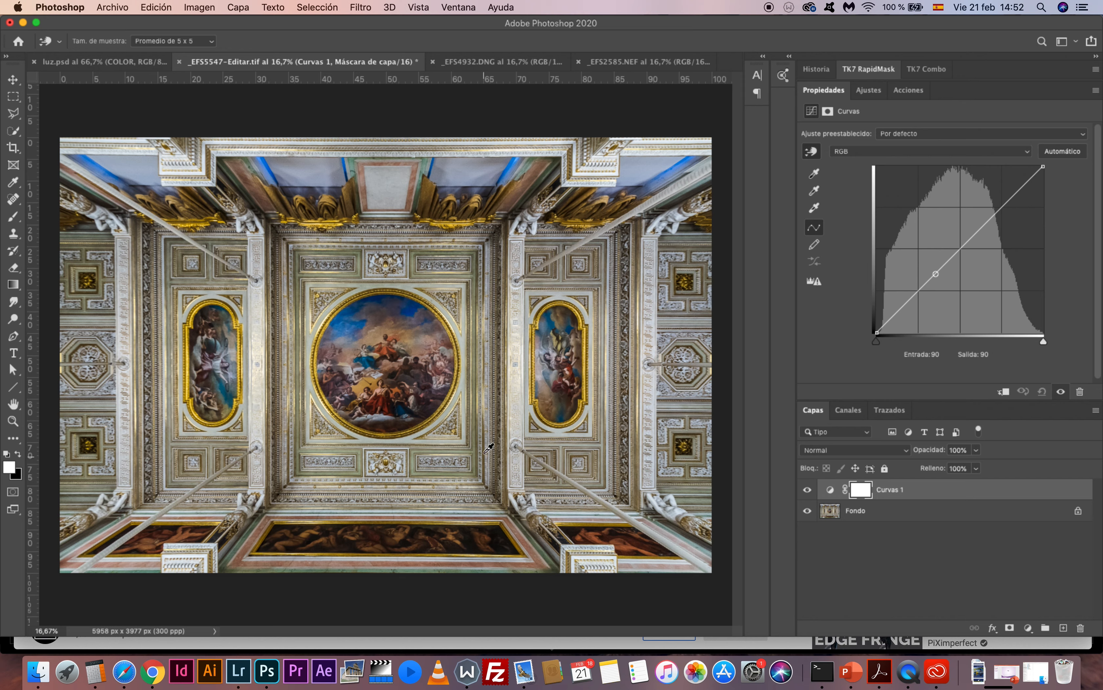
- Adjust tones directly on the photo, brightening the white pilaster at input 198 and darkening the central painting's blue sky to input 65, output 57
{"action": "left_click", "coordinate": [519, 395]}
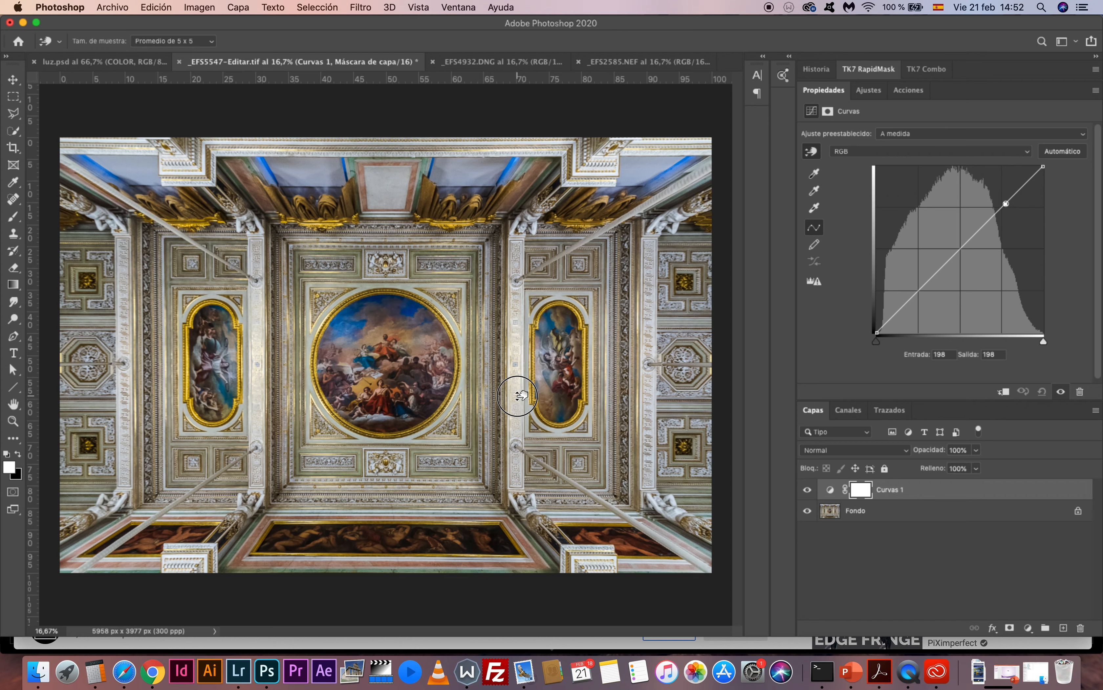
{"action": "left_click_drag", "start_coordinate": [518, 395], "coordinate": [517, 373]}
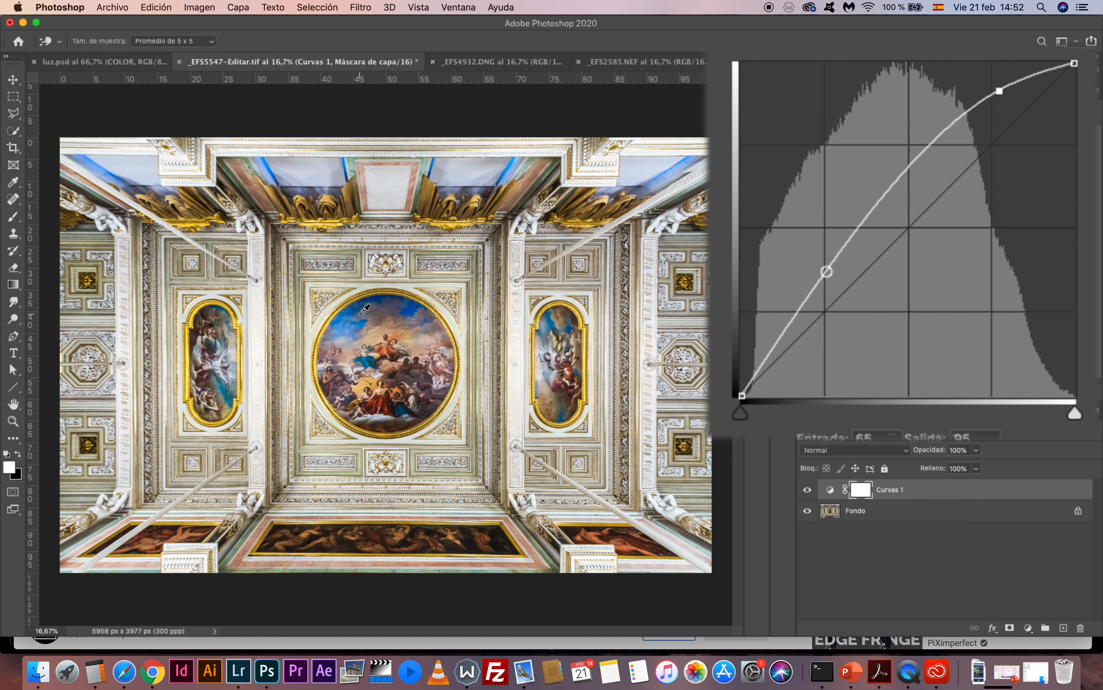
{"action": "left_click_drag", "start_coordinate": [368, 308], "coordinate": [370, 337]}
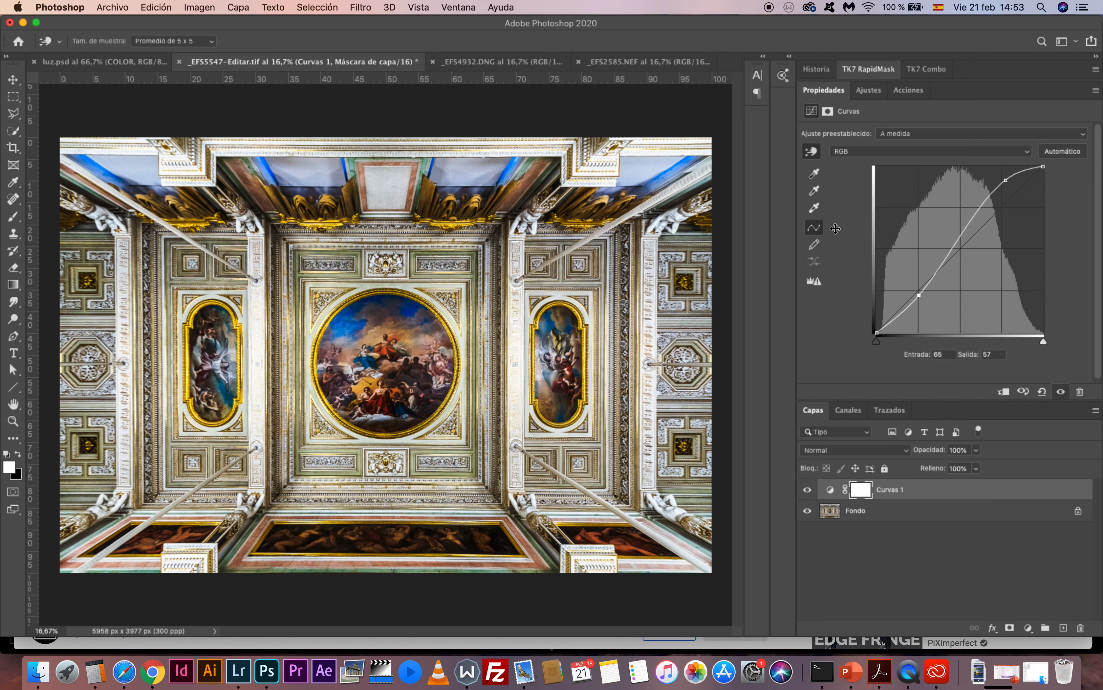
- Replace the Curves layer with a fresh one and set its grey point from the pale area near the photo's upper-left corner
{"action": "left_click_drag", "start_coordinate": [1067, 492], "coordinate": [1080, 627]}
{"action": "left_click", "coordinate": [1028, 628]}
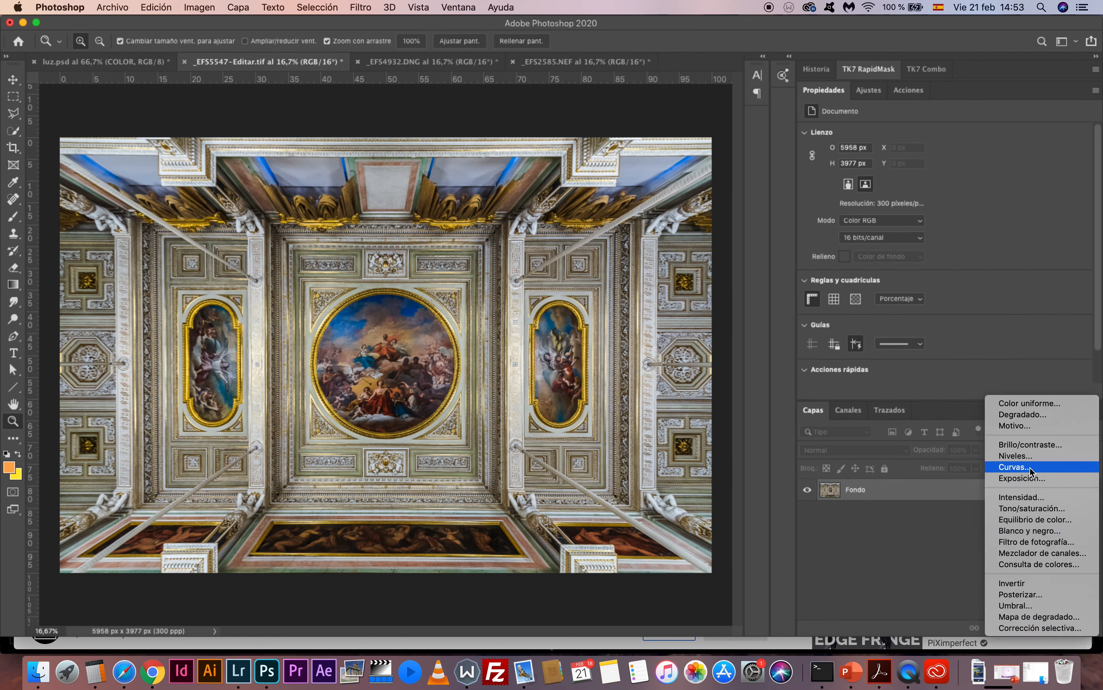
{"action": "left_click", "coordinate": [1013, 466]}
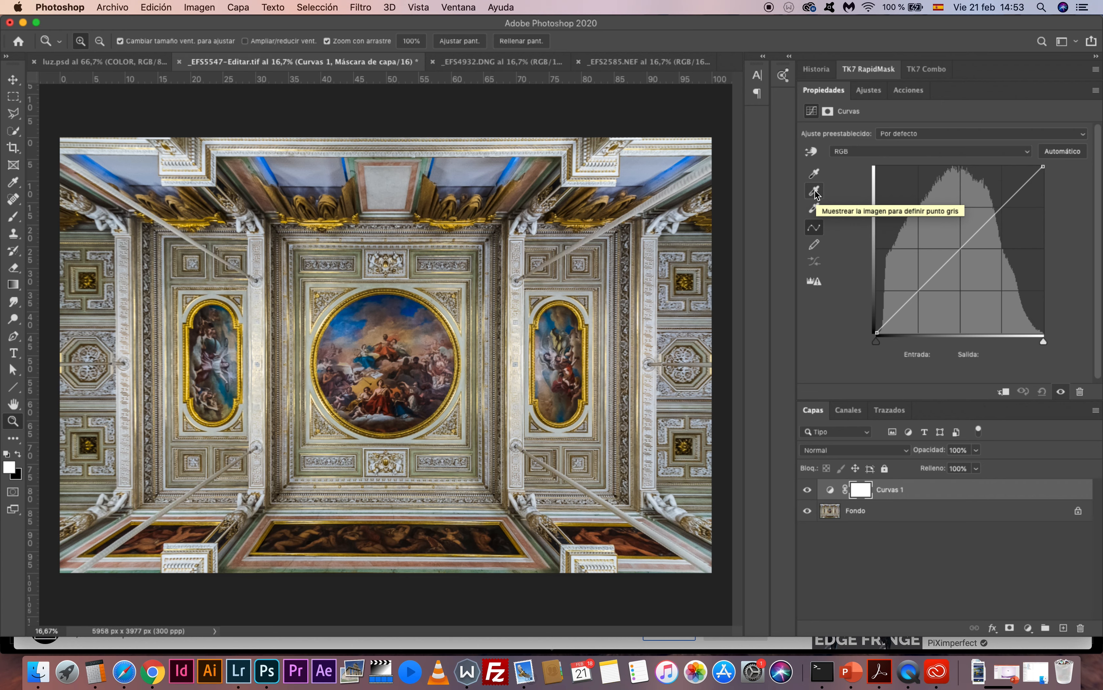
{"action": "left_click", "coordinate": [814, 191]}
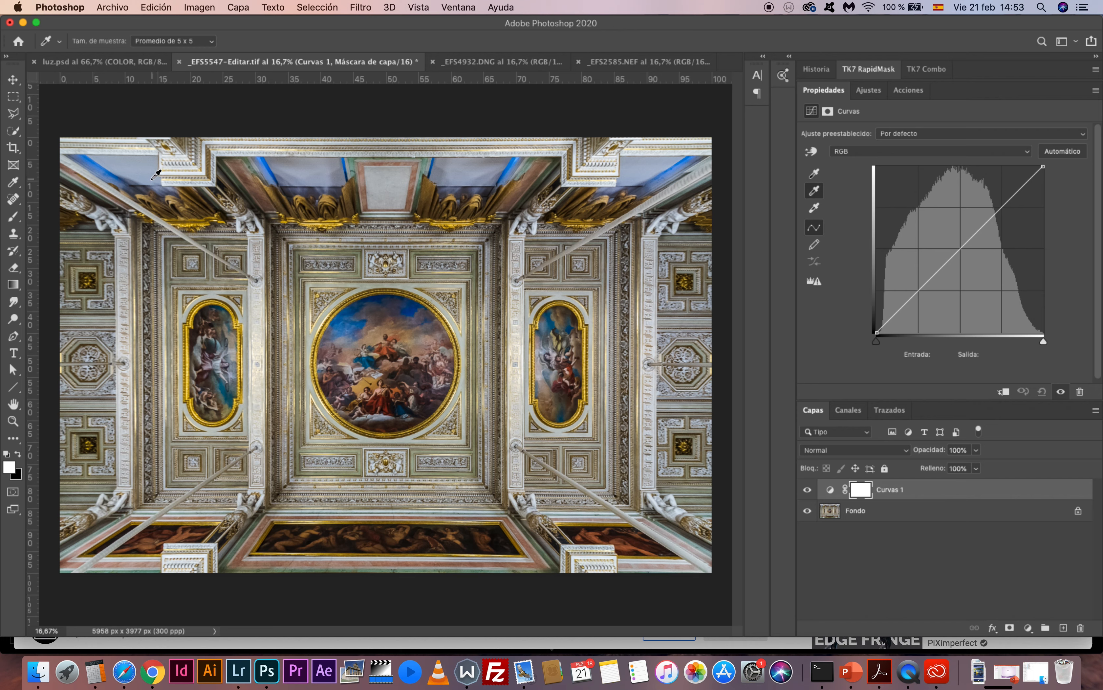
{"action": "left_click", "coordinate": [146, 163]}
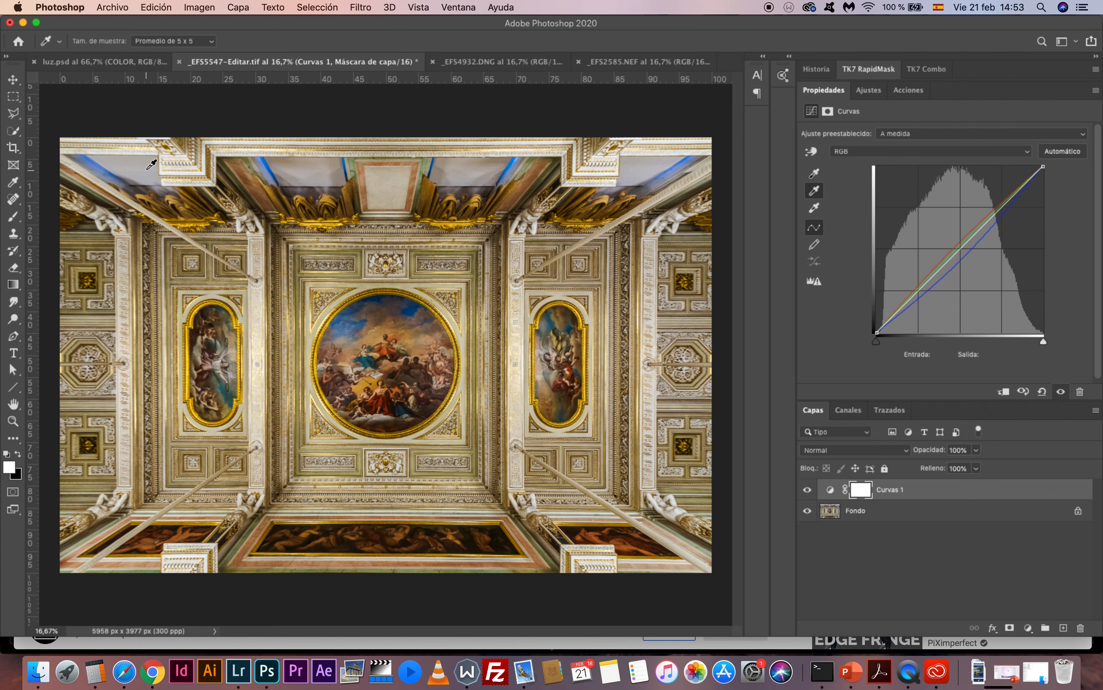
- View the red (Rojo) channel's curve and compare the photo with the Curves layer hidden and shown
{"action": "left_click", "coordinate": [925, 147]}
{"action": "left_click", "coordinate": [913, 161]}
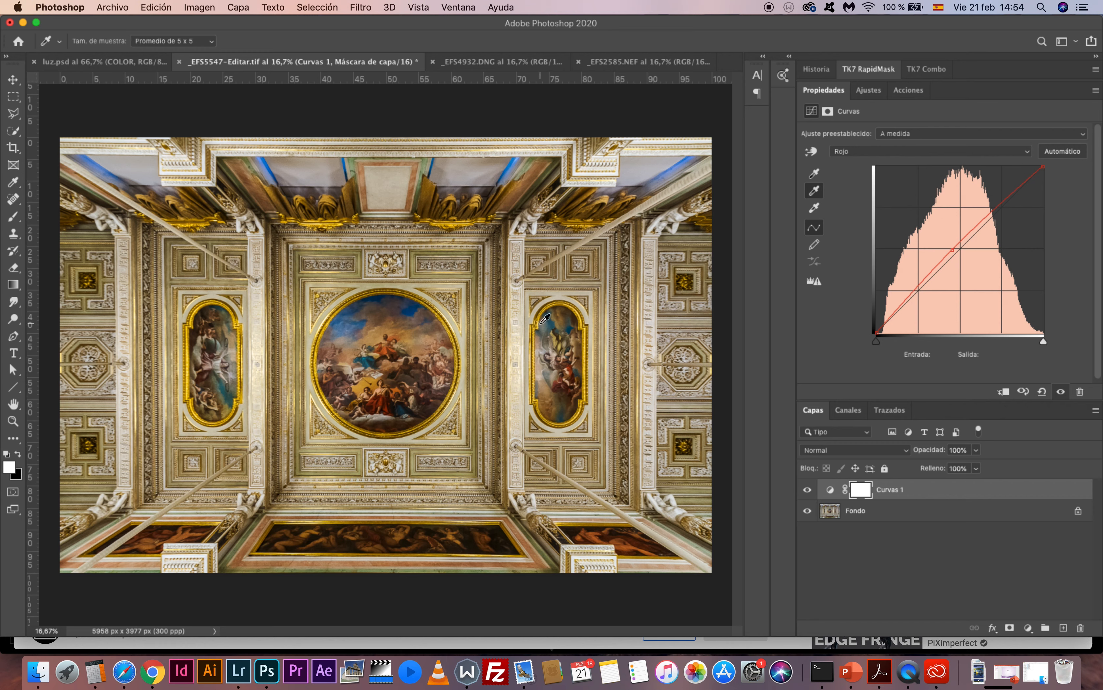
{"action": "left_click", "coordinate": [807, 490]}
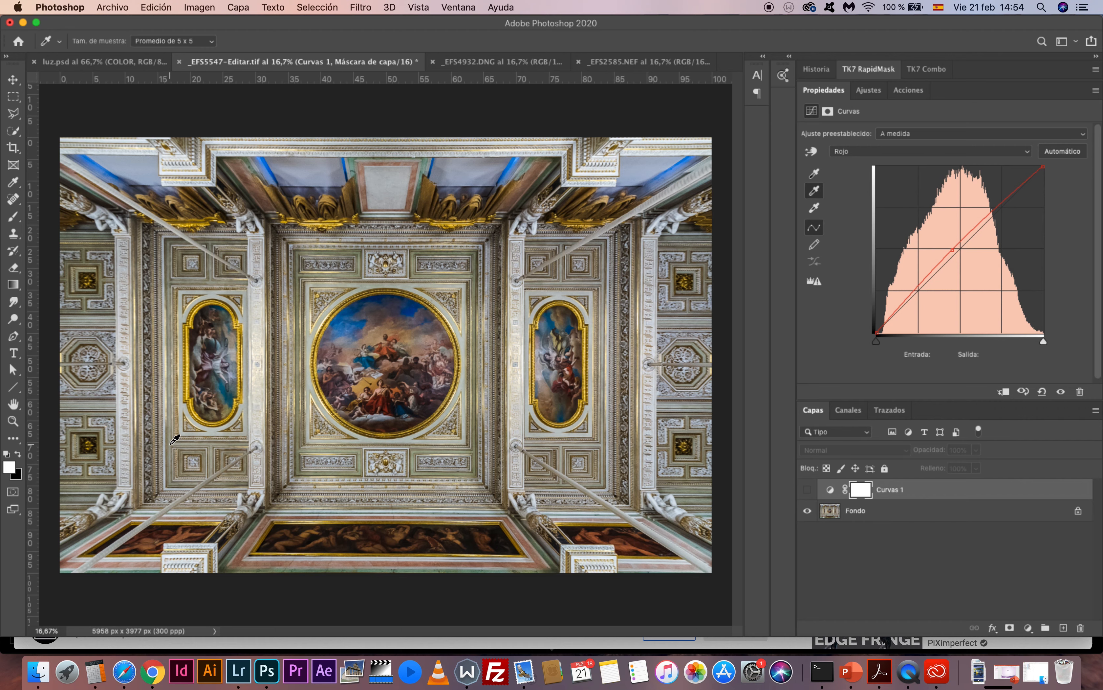
{"action": "left_click", "coordinate": [816, 489]}
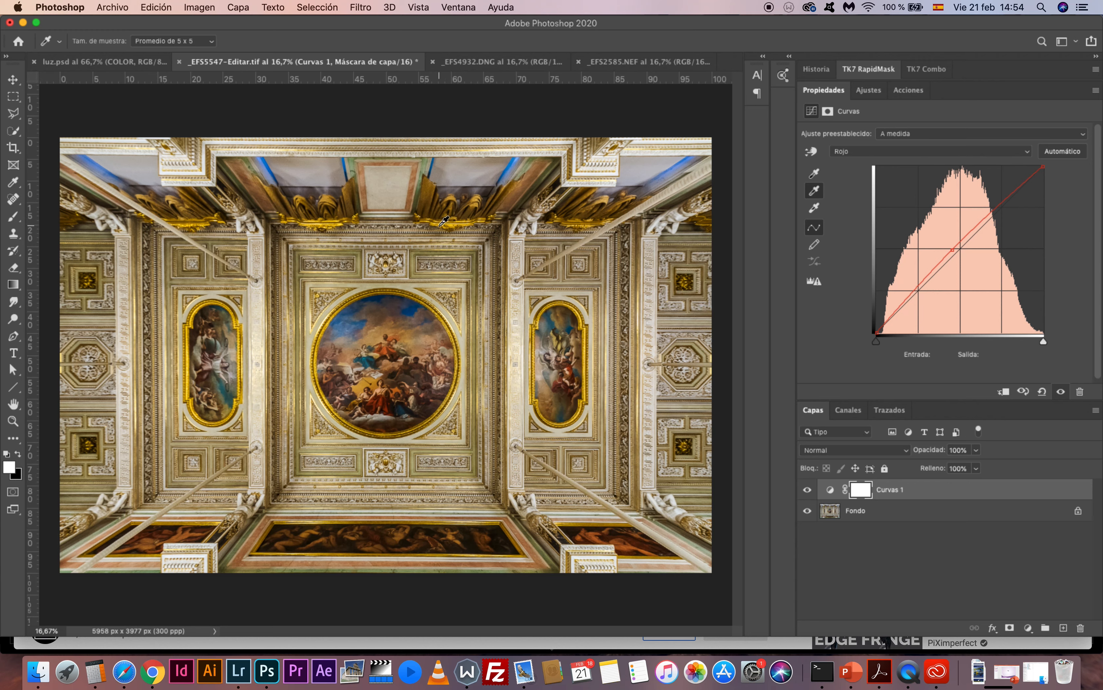
{"action": "left_click", "coordinate": [808, 489]}
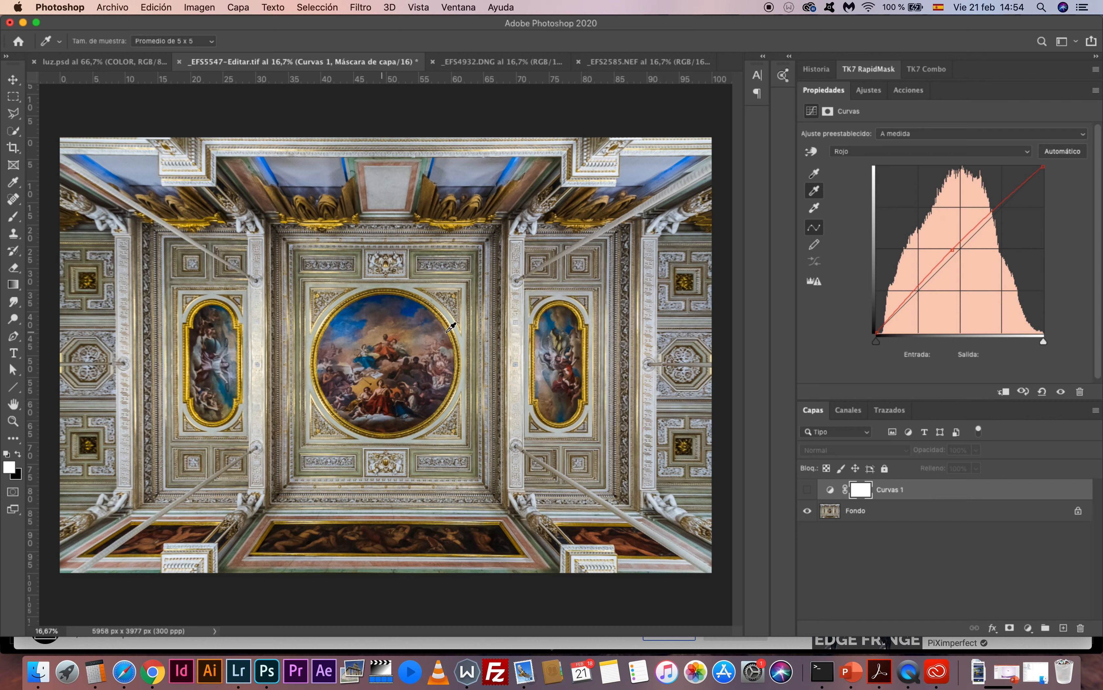
{"action": "left_click", "coordinate": [809, 489]}
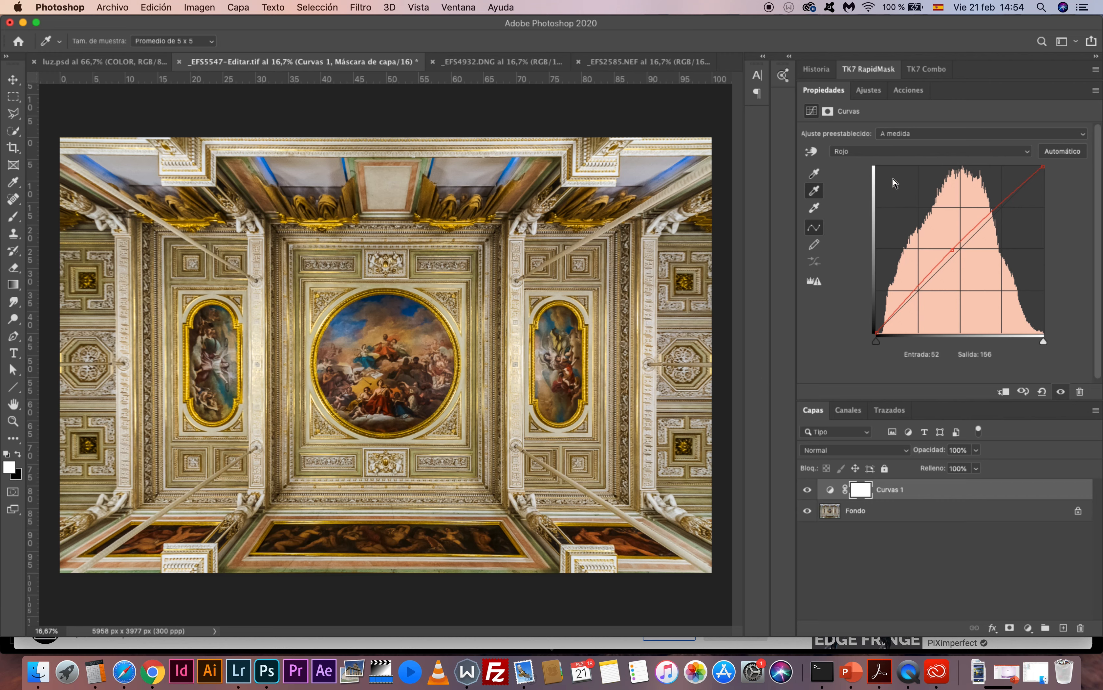
- Resample the grey point on the pale upper-right area and the lower cornices, ending on the white capital at the photo's lower left
{"action": "left_click", "coordinate": [816, 194]}
{"action": "left_click", "coordinate": [643, 172]}
{"action": "left_click", "coordinate": [661, 159]}
{"action": "left_click", "coordinate": [666, 160]}
{"action": "left_click", "coordinate": [666, 161]}
{"action": "left_click", "coordinate": [598, 509]}
{"action": "left_click", "coordinate": [196, 560]}
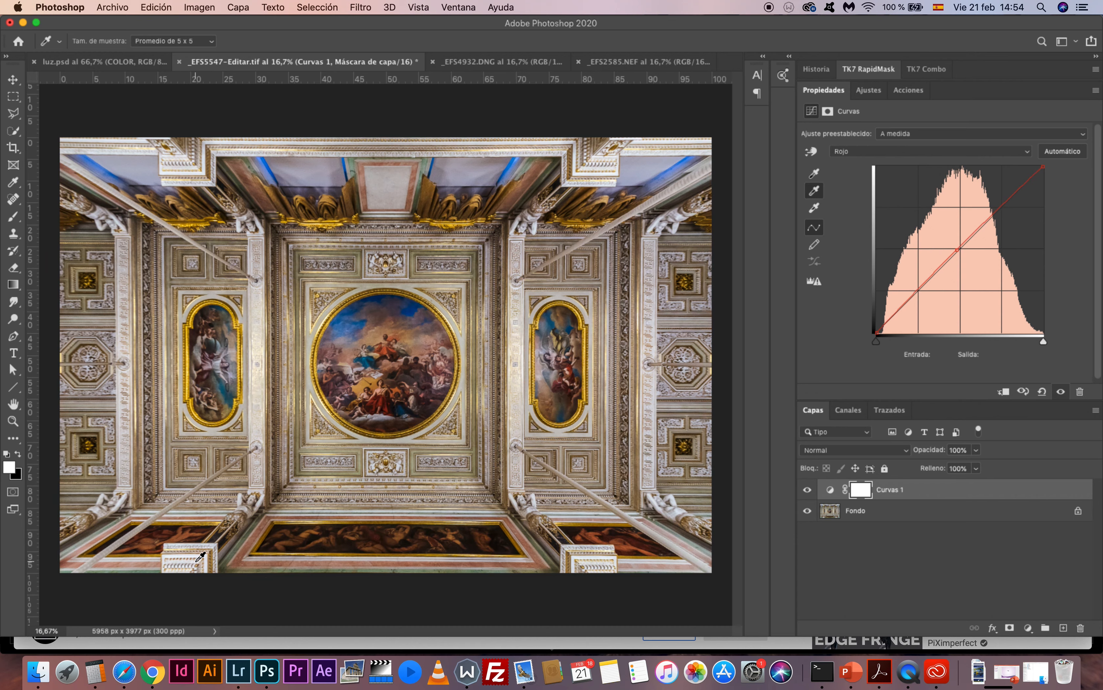
{"action": "left_click", "coordinate": [202, 556]}
{"action": "left_click", "coordinate": [187, 551]}
{"action": "left_click", "coordinate": [181, 552]}
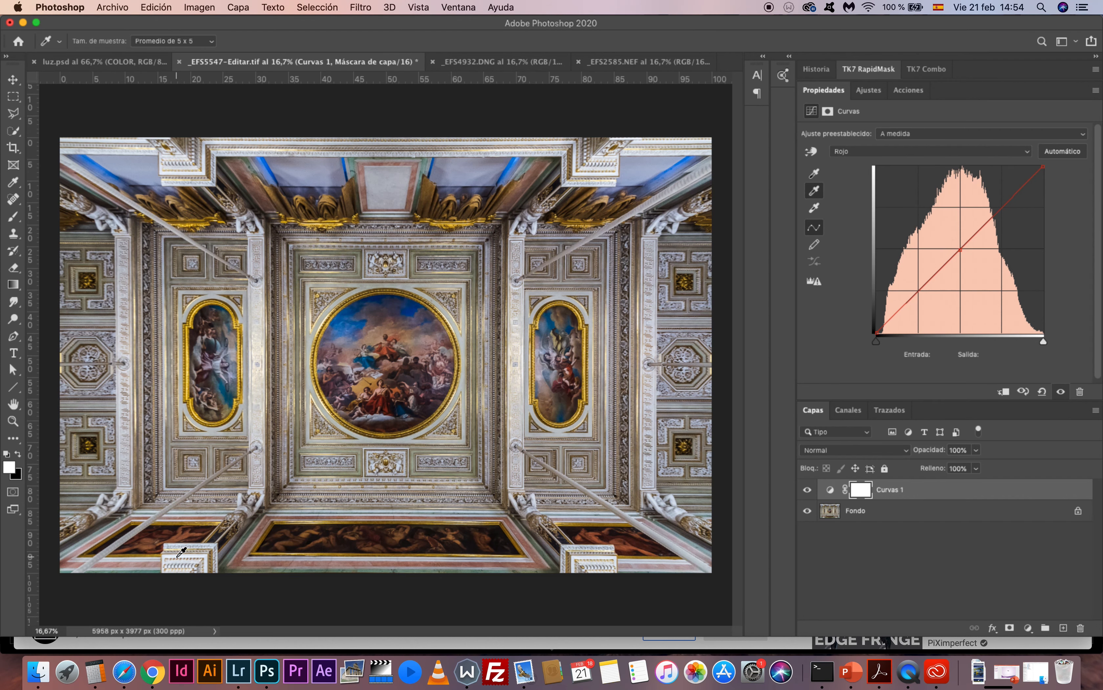
- Compare the grey-point correction before and after by repeatedly hiding and showing the Curves layer
{"action": "left_click", "coordinate": [807, 490]}
{"action": "left_click", "coordinate": [807, 491]}
{"action": "left_click", "coordinate": [807, 490]}
{"action": "left_click", "coordinate": [807, 490]}
{"action": "left_click", "coordinate": [807, 491]}
{"action": "left_click", "coordinate": [806, 491]}
{"action": "left_click", "coordinate": [807, 490]}
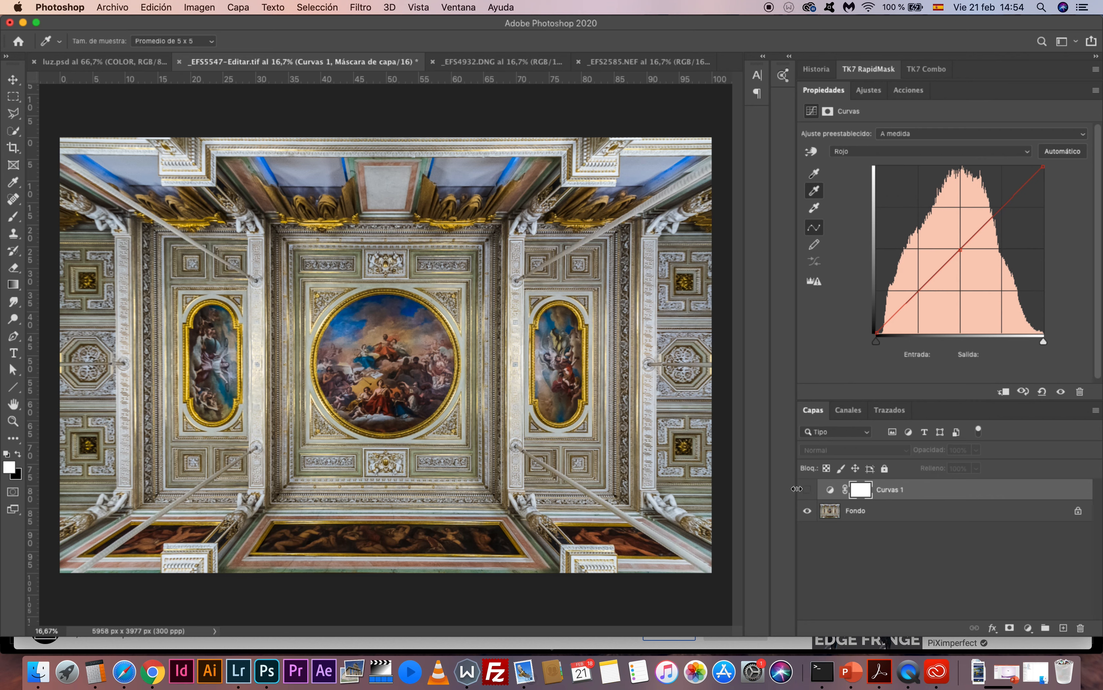
{"action": "left_click", "coordinate": [808, 490]}
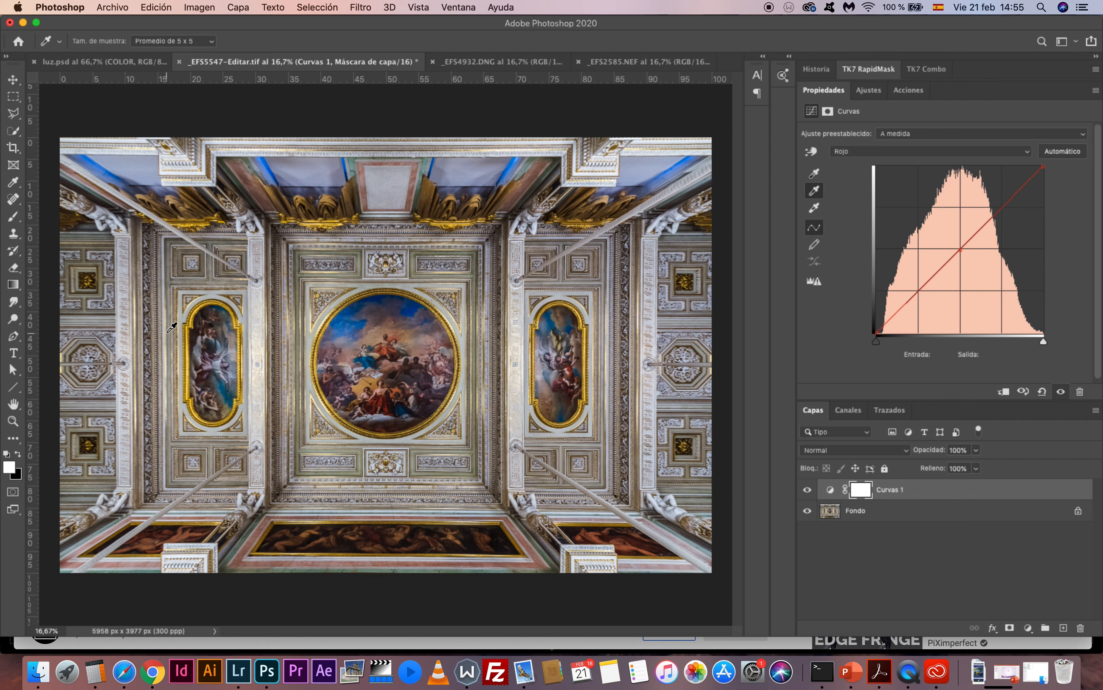
- Try grey points near the left oval frame, upper-right area and lower-right capital, then sample the lower-left white capital
{"action": "left_click", "coordinate": [196, 302]}
{"action": "left_click", "coordinate": [218, 293]}
{"action": "left_click", "coordinate": [217, 289]}
{"action": "left_click", "coordinate": [640, 172]}
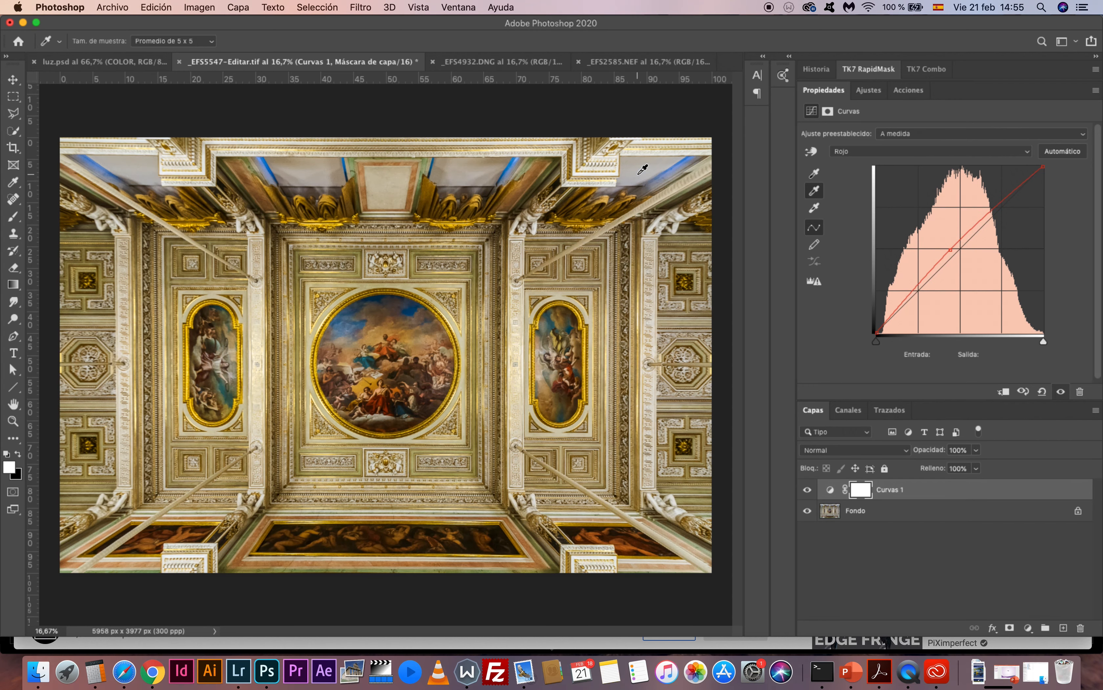
{"action": "left_click", "coordinate": [663, 166]}
{"action": "left_click", "coordinate": [668, 161]}
{"action": "left_click", "coordinate": [594, 557]}
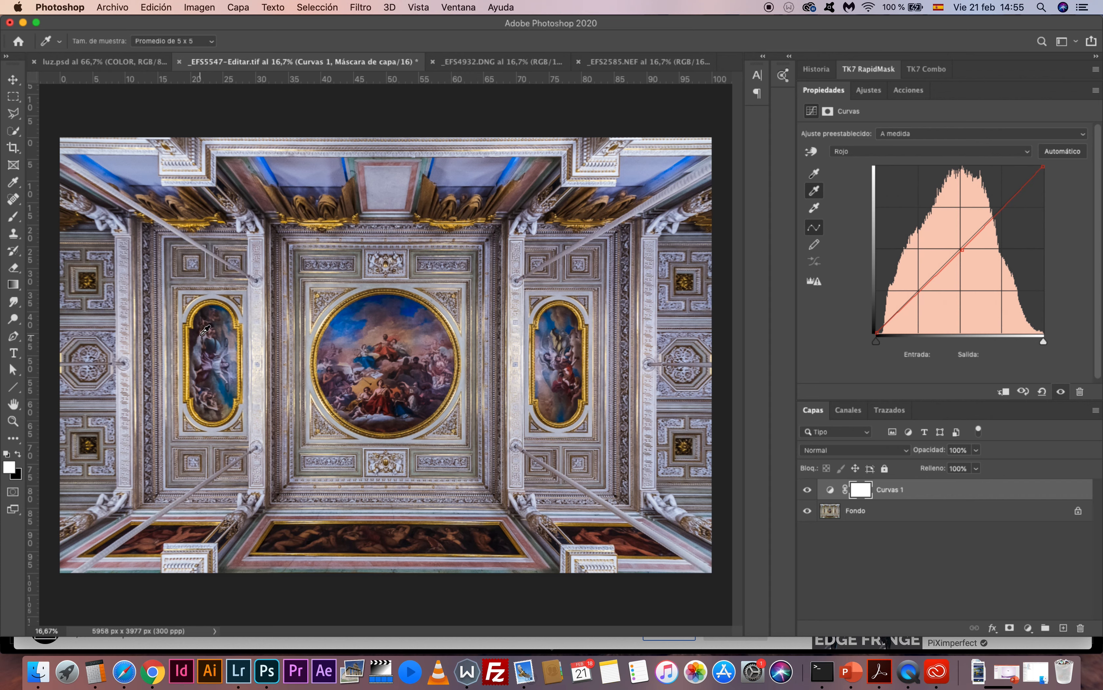
{"action": "left_click", "coordinate": [197, 554]}
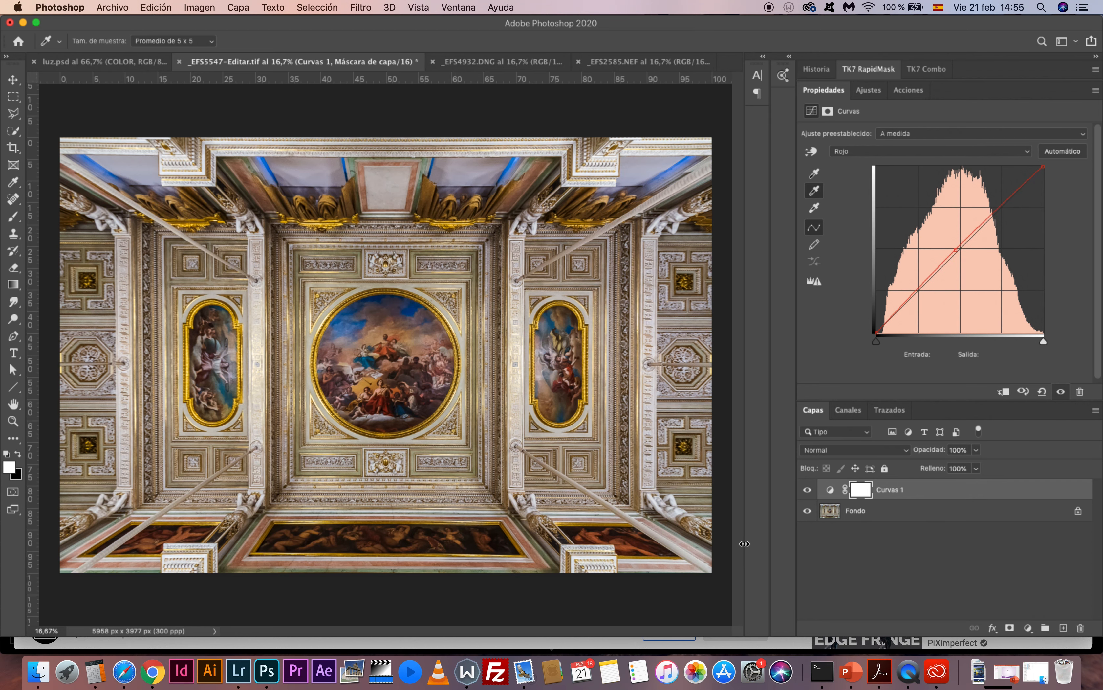
- Move the blue (Azul) channel curve's middle point to input 126, output 129
{"action": "left_click", "coordinate": [917, 148]}
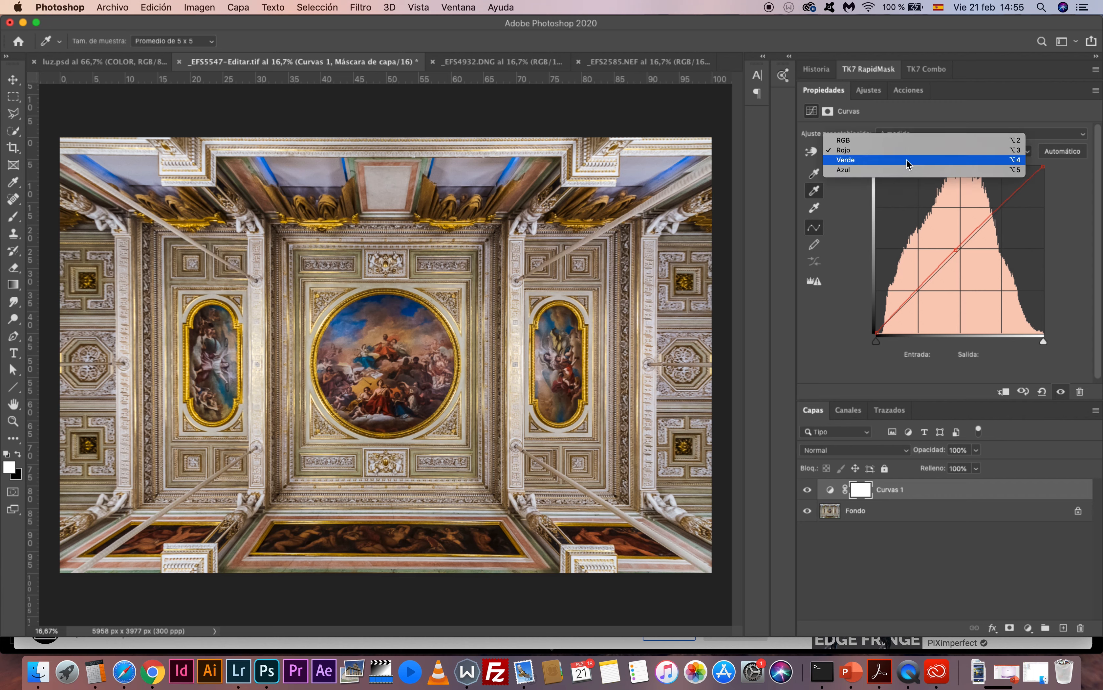
{"action": "left_click", "coordinate": [886, 170]}
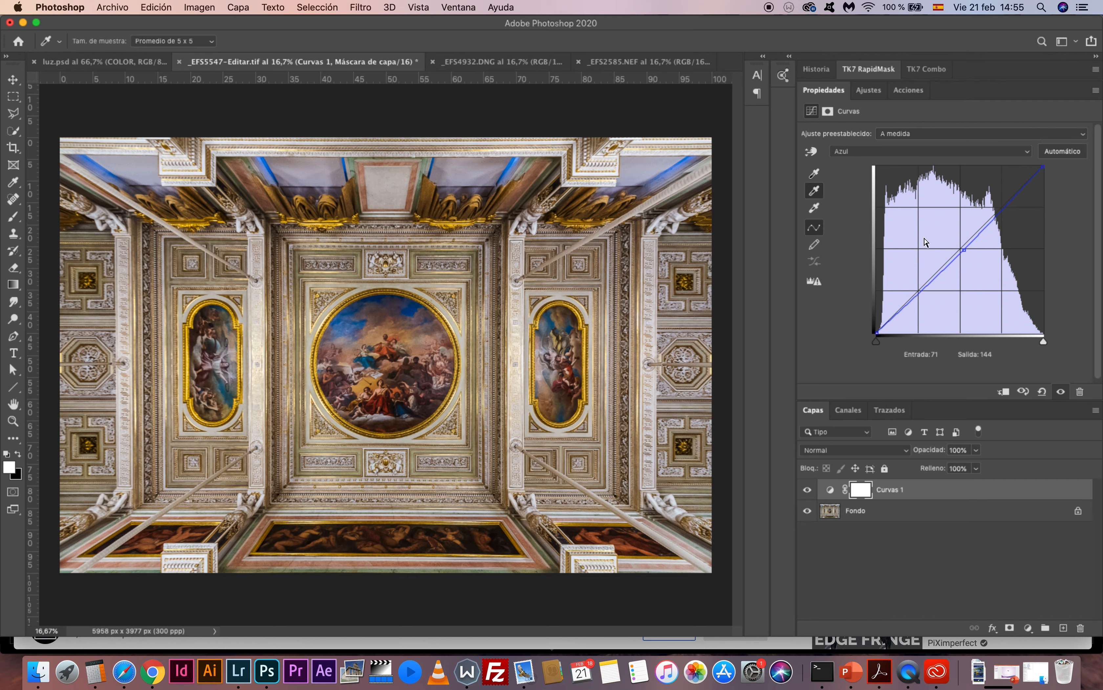
{"action": "left_click", "coordinate": [965, 251]}
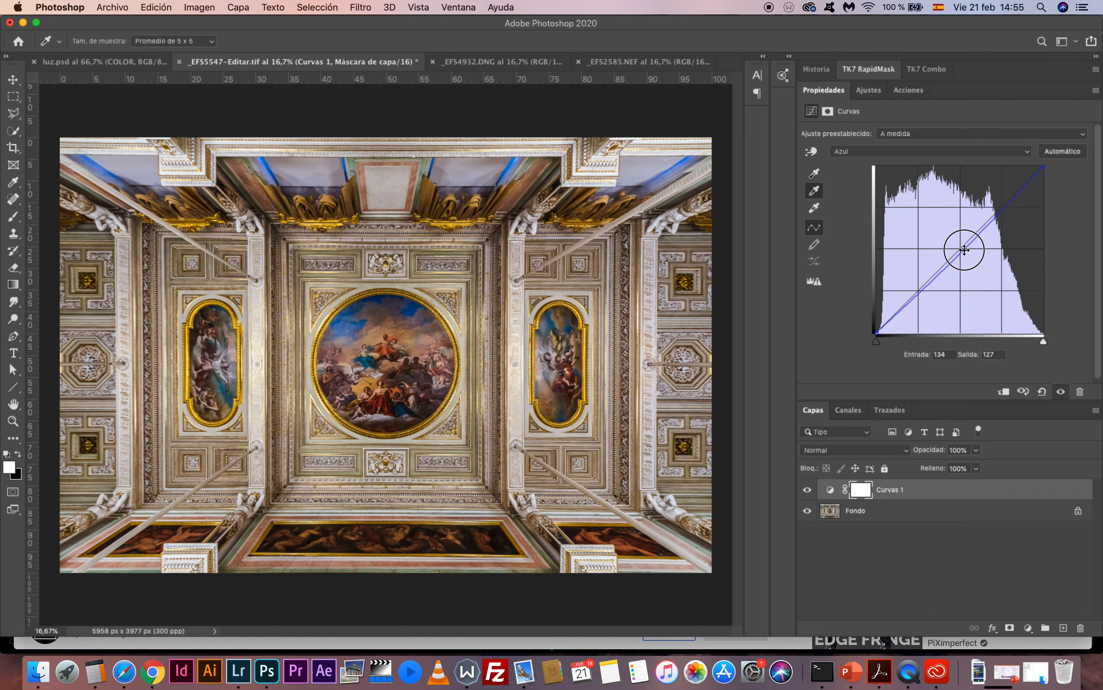
{"action": "left_click_drag", "start_coordinate": [965, 250], "coordinate": [959, 249]}
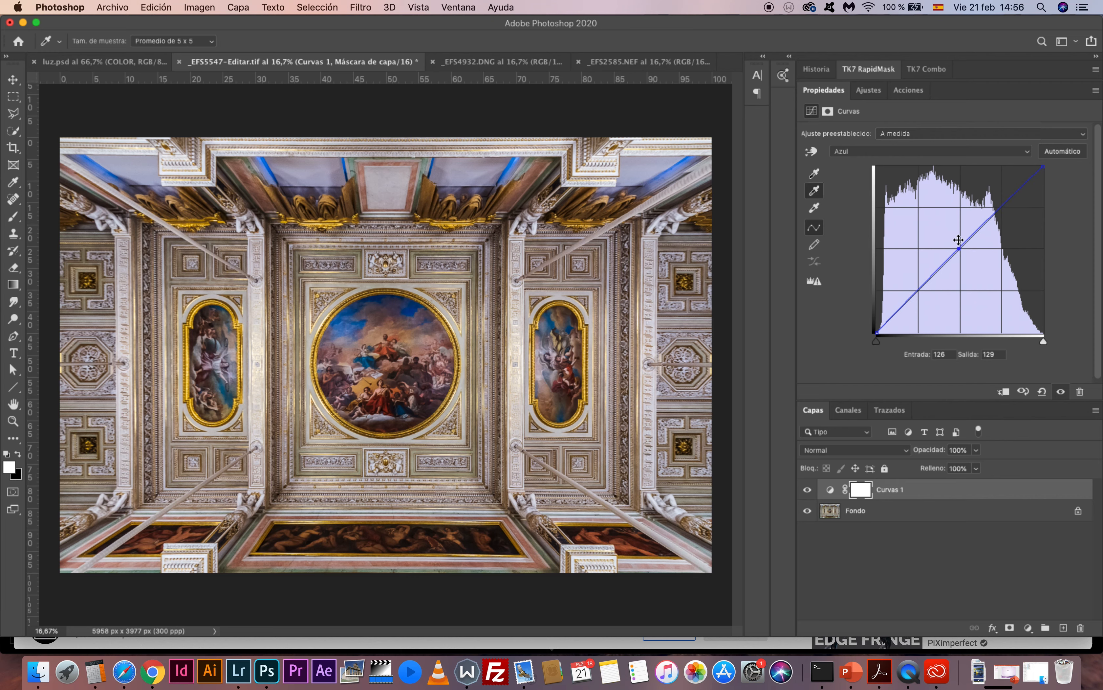
- Show the green (Verde) channel curve and compare the photo with the Curves layer repeatedly hidden and shown
{"action": "left_click", "coordinate": [915, 152]}
{"action": "left_click", "coordinate": [913, 140]}
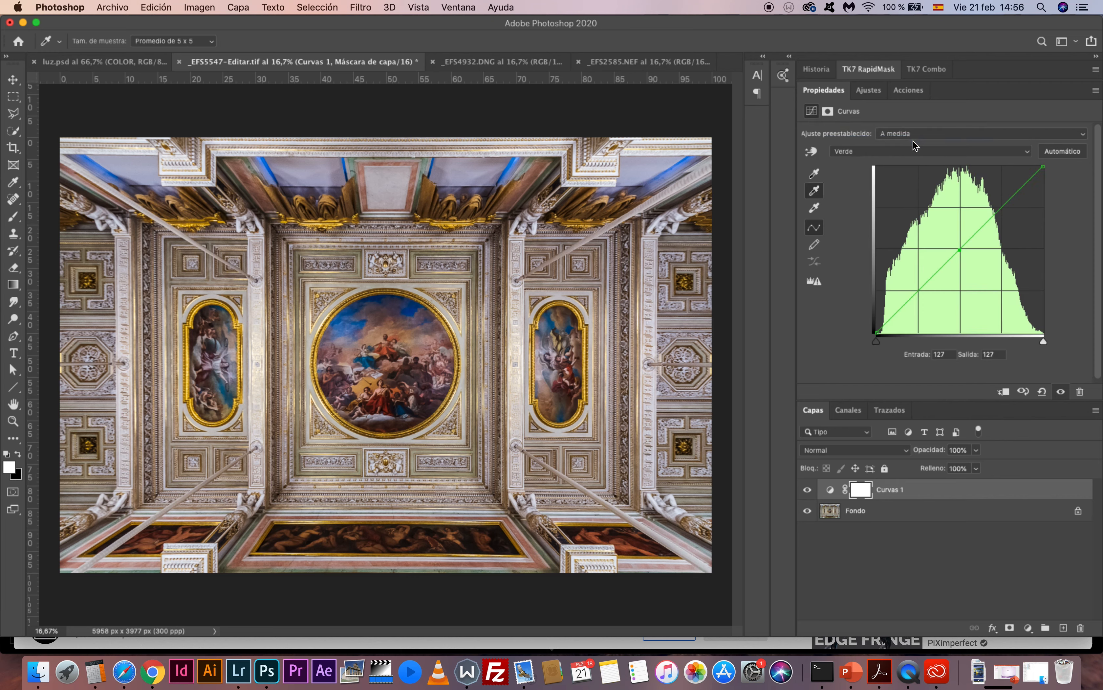
{"action": "left_click", "coordinate": [808, 490]}
{"action": "left_click", "coordinate": [808, 490]}
{"action": "left_click", "coordinate": [807, 490]}
{"action": "left_click", "coordinate": [808, 490]}
{"action": "left_click", "coordinate": [808, 490]}
{"action": "left_click", "coordinate": [807, 490]}
{"action": "left_click", "coordinate": [807, 490]}
{"action": "left_click", "coordinate": [808, 490]}
- Delete the Curves layer from the ceiling photo and add a fresh Curves adjustment layer above Fondo
{"action": "left_click_drag", "start_coordinate": [1003, 497], "coordinate": [1080, 627]}
{"action": "left_click", "coordinate": [1028, 632]}
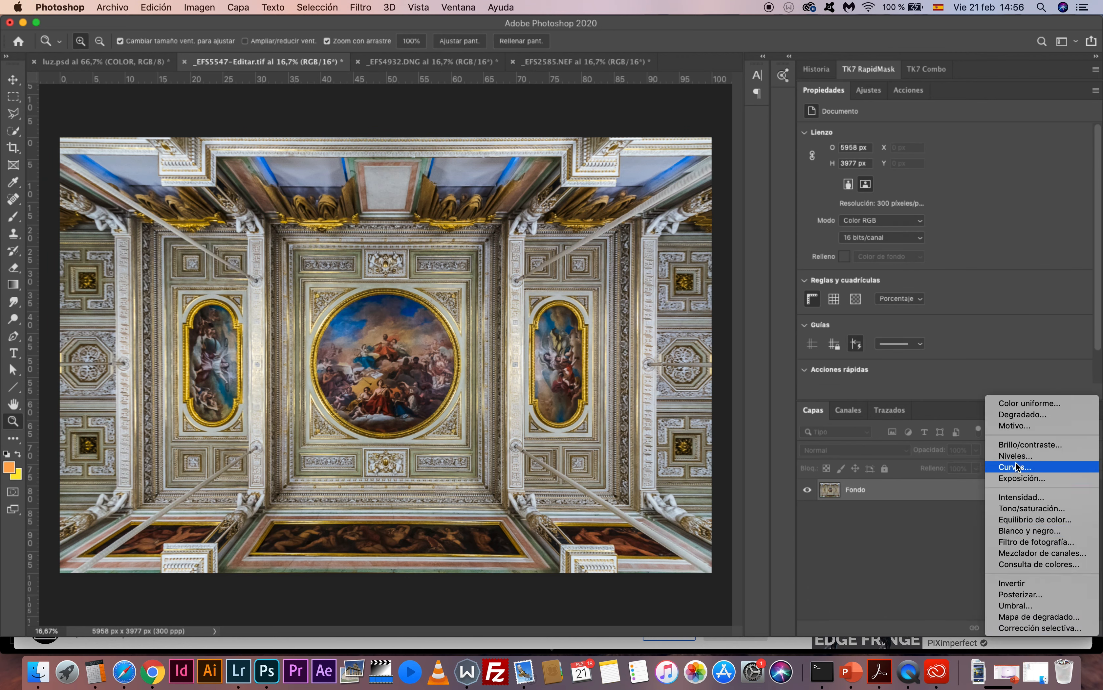
{"action": "left_click", "coordinate": [1016, 461]}
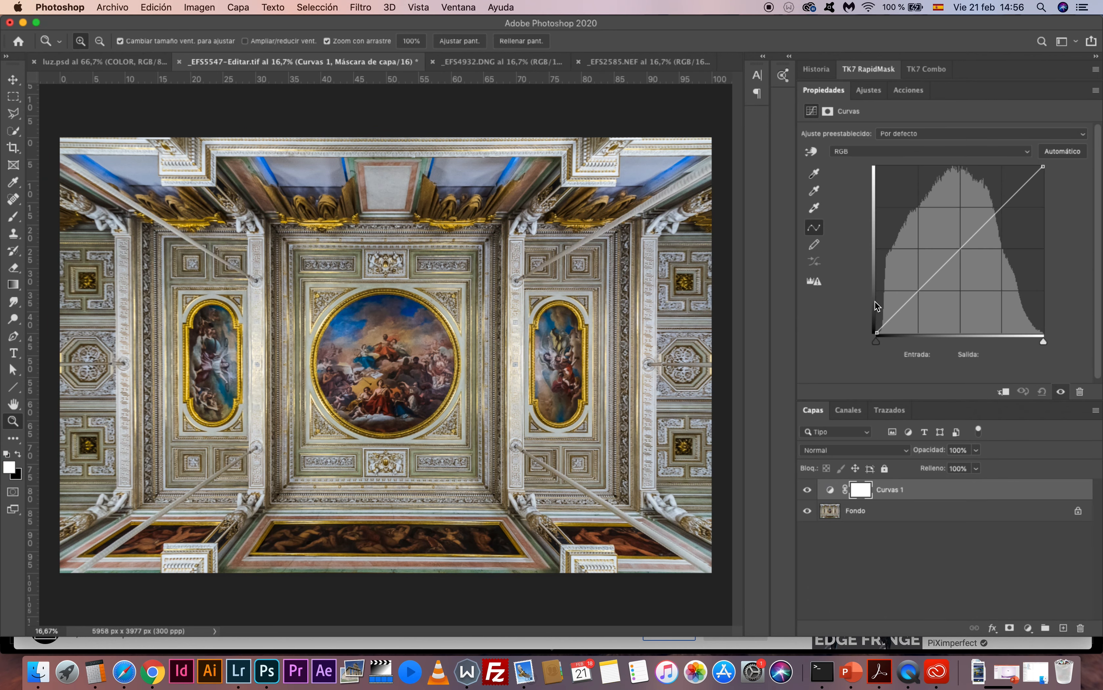
- Sample the Curves black point in the dark painted panel at the photo's lower centre and along its lower edge
{"action": "left_click", "coordinate": [810, 175]}
{"action": "left_click", "coordinate": [814, 178]}
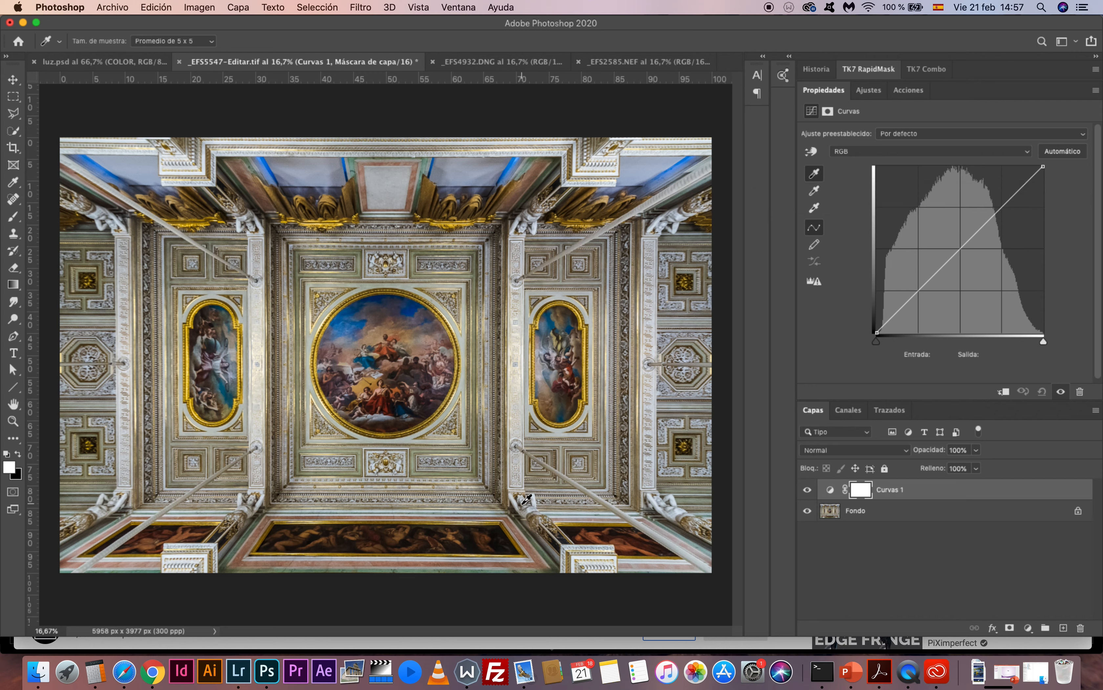
{"action": "left_click", "coordinate": [500, 529]}
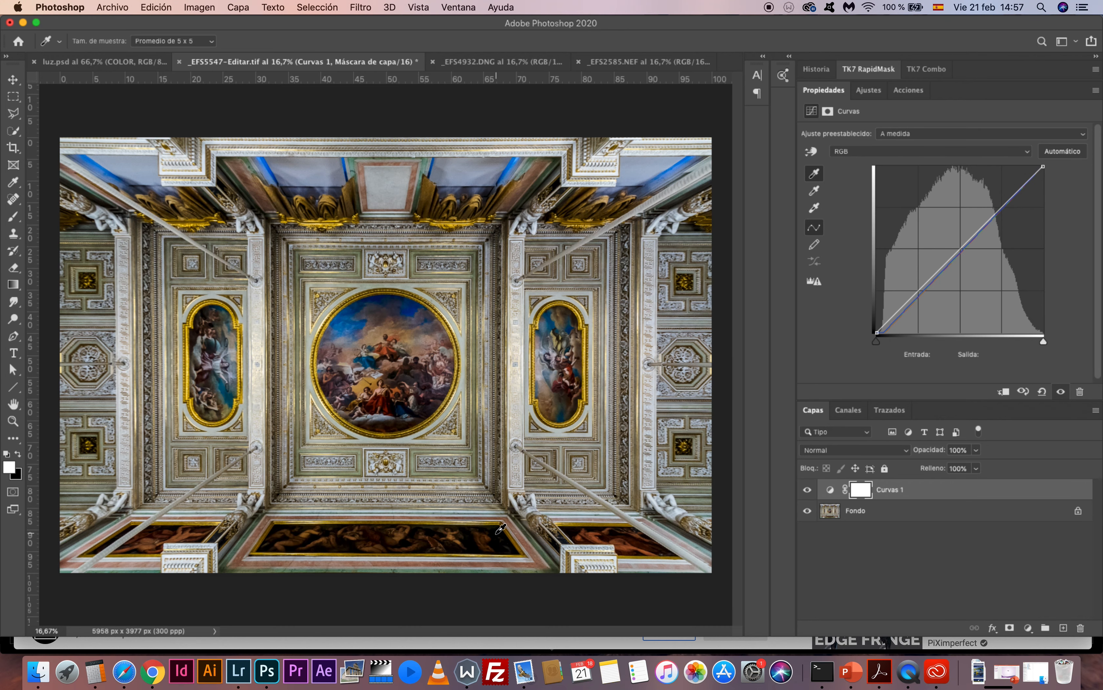
{"action": "left_click", "coordinate": [498, 551]}
- Sample the Curves white point on the pale upper-centre panel and the left white pilaster, then compare before and after
{"action": "left_click", "coordinate": [815, 207]}
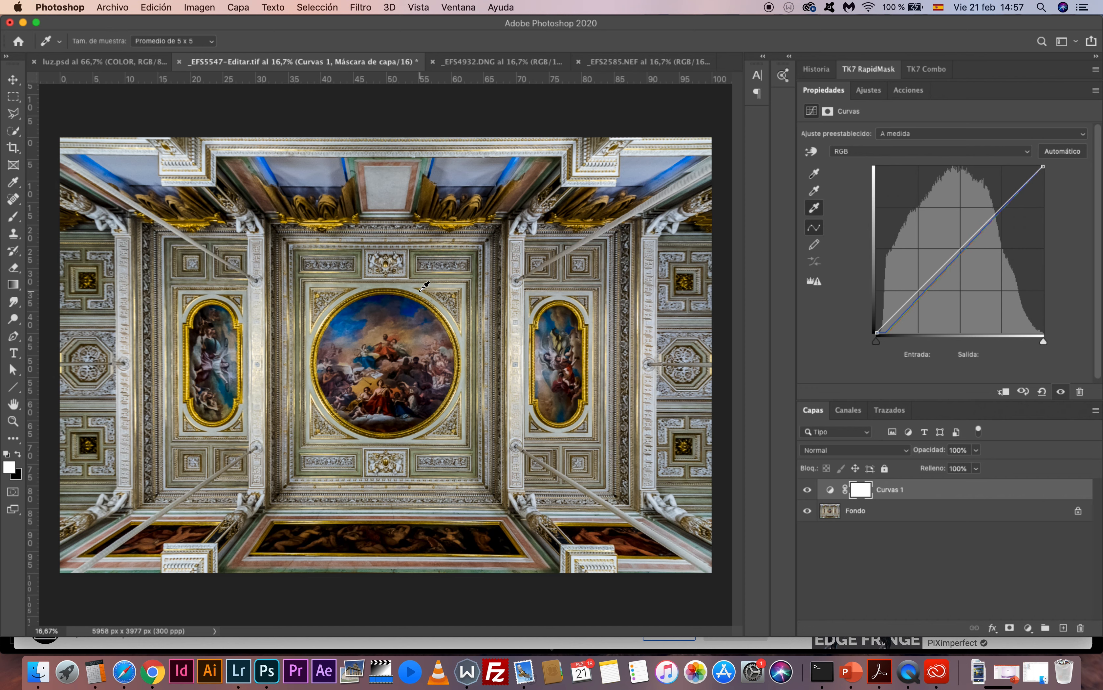
{"action": "left_click", "coordinate": [400, 181]}
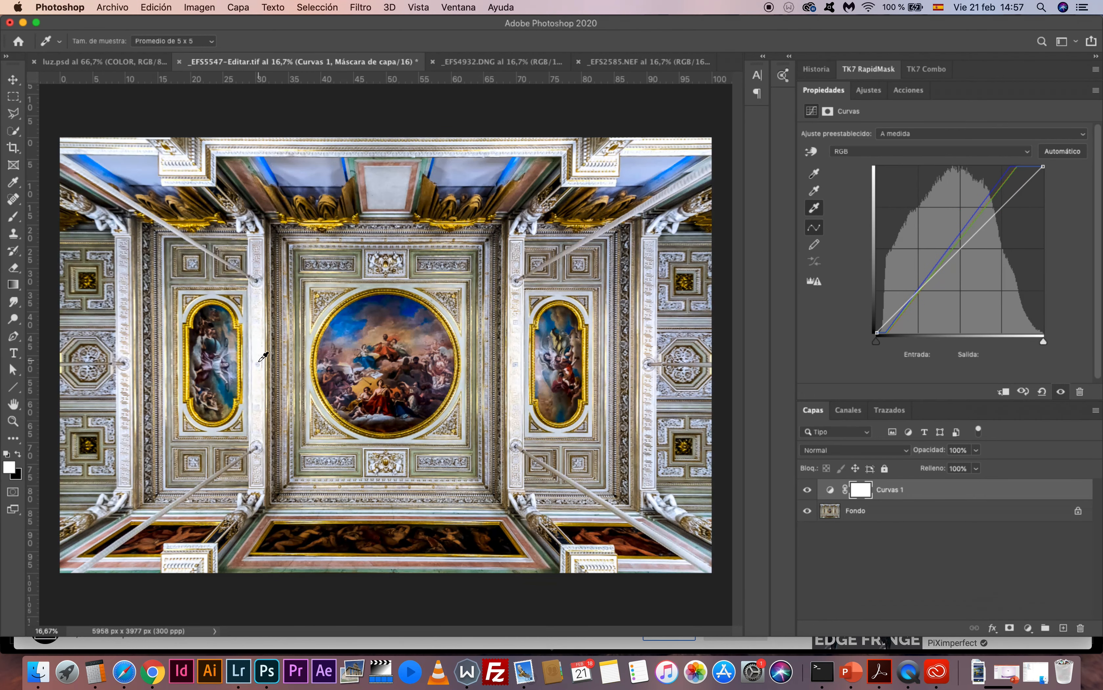
{"action": "left_click", "coordinate": [264, 365]}
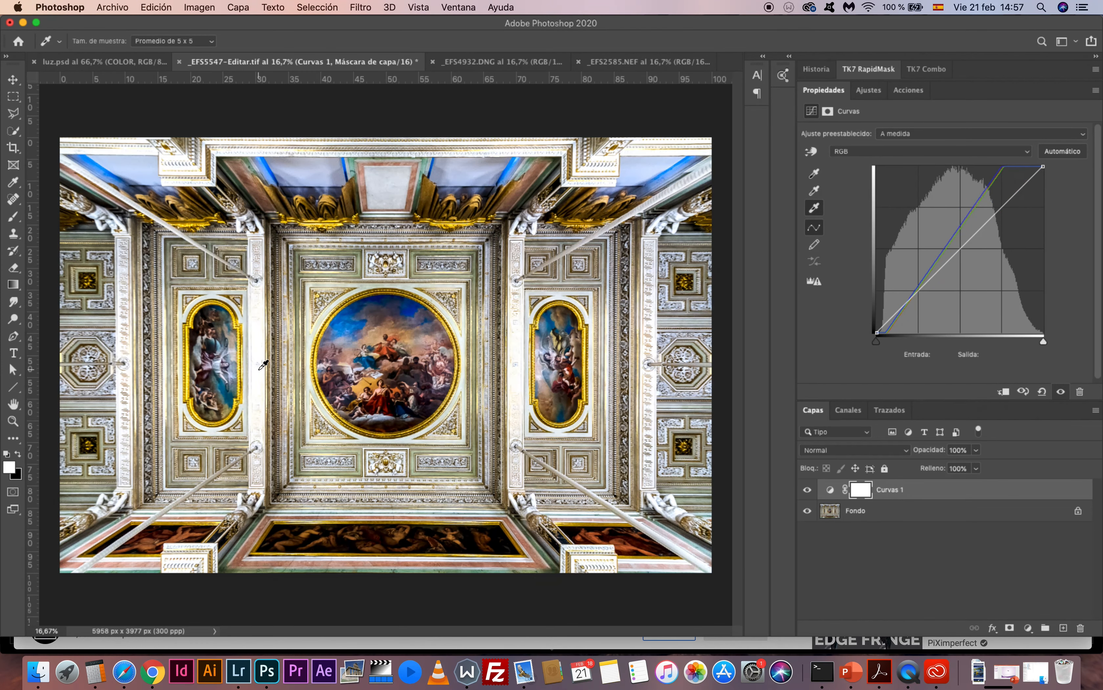
{"action": "left_click", "coordinate": [261, 367]}
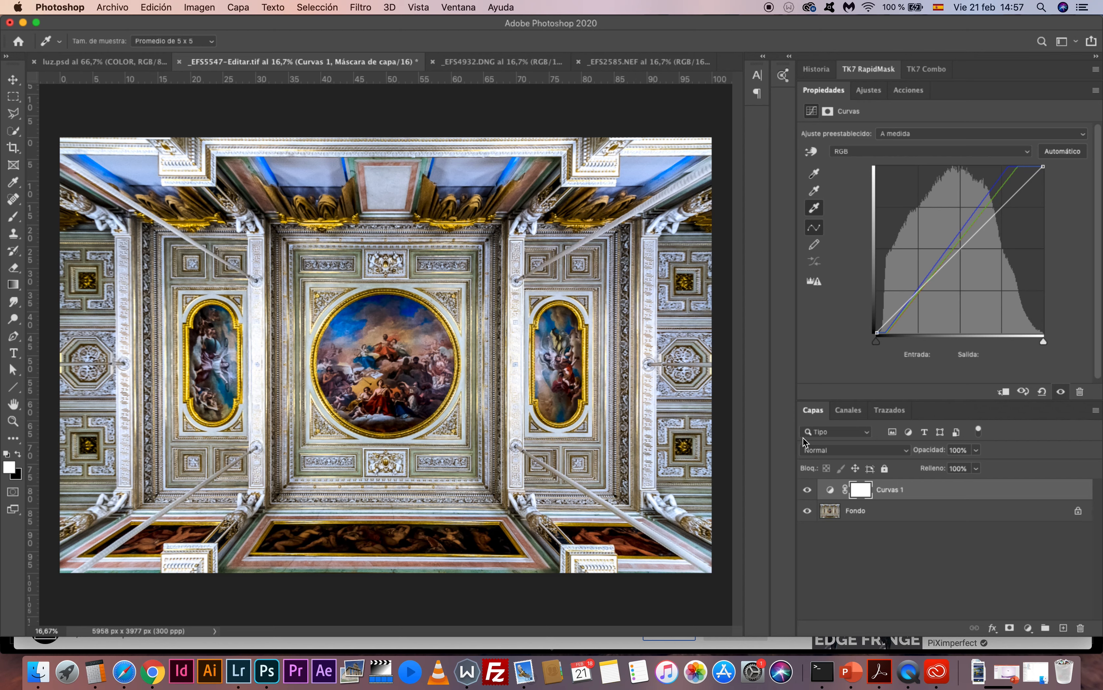
{"action": "left_click", "coordinate": [808, 491]}
{"action": "left_click", "coordinate": [808, 492]}
- Sample the Curves grey point on the white capital at the photo's lower left and compare before and after
{"action": "left_click", "coordinate": [976, 451]}
{"action": "left_click", "coordinate": [1006, 433]}
{"action": "left_click", "coordinate": [815, 193]}
{"action": "left_click", "coordinate": [199, 552]}
{"action": "left_click", "coordinate": [807, 489]}
{"action": "left_click", "coordinate": [807, 489]}
- Try several opacities on the Curves layer, ending at 22%
{"action": "left_click", "coordinate": [976, 450]}
{"action": "left_click_drag", "start_coordinate": [942, 468], "coordinate": [930, 474]}
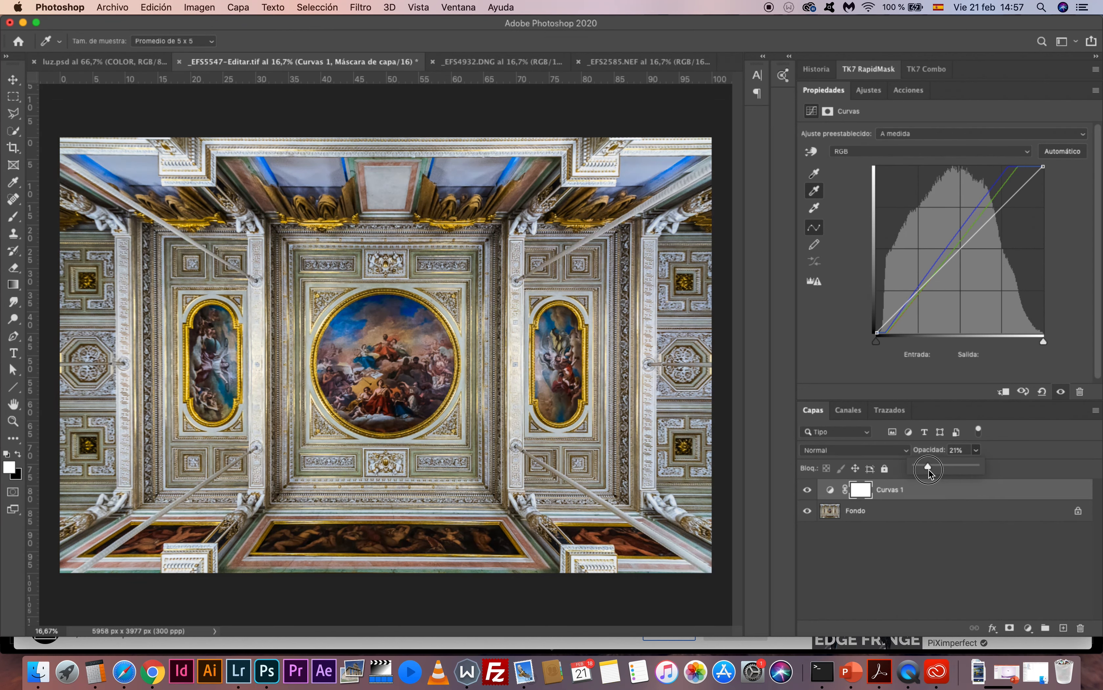
{"action": "left_click_drag", "start_coordinate": [930, 473], "coordinate": [978, 466]}
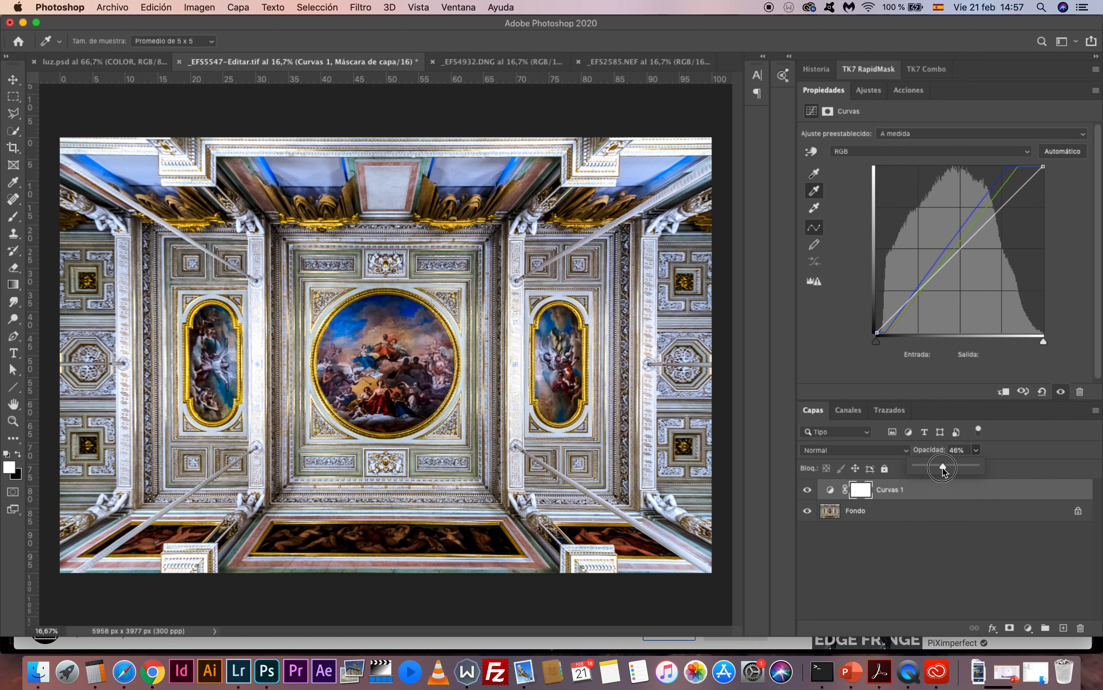
{"action": "left_click_drag", "start_coordinate": [943, 469], "coordinate": [930, 471]}
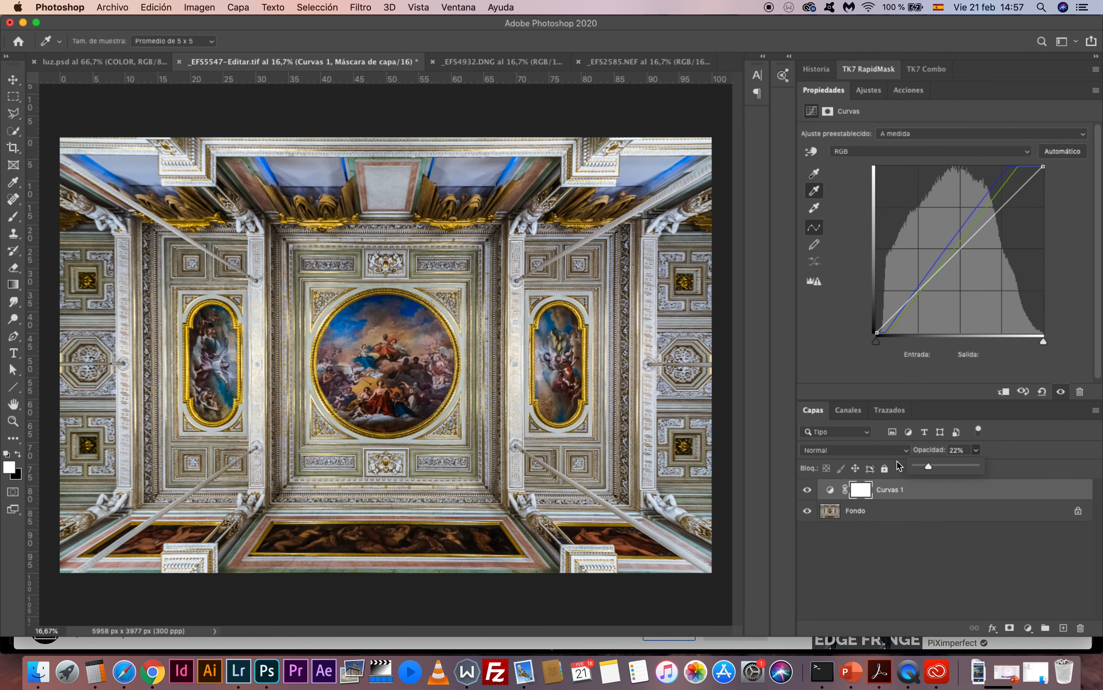
- In the red (Rojo) channel, move the white endpoint slightly outward and set the black endpoint to input 20, output 0
{"action": "left_click", "coordinate": [928, 151]}
{"action": "left_click", "coordinate": [914, 160]}
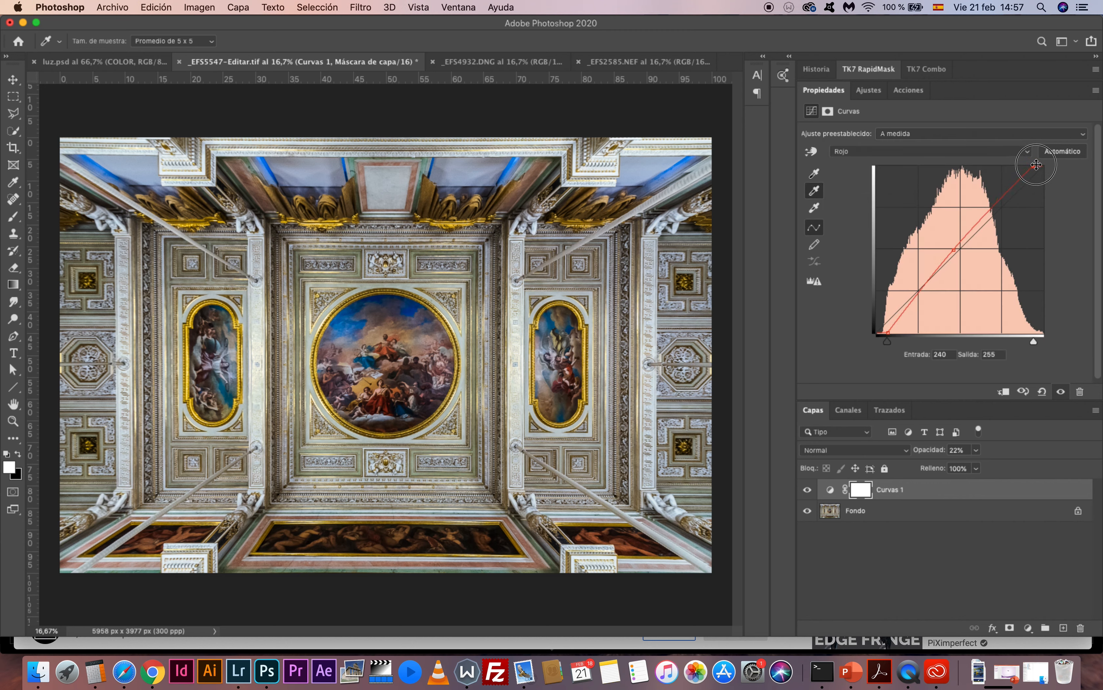
{"action": "left_click_drag", "start_coordinate": [1037, 164], "coordinate": [1042, 161]}
{"action": "mouse_move", "coordinate": [890, 334]}
{"action": "left_mouse_down"}
{"action": "mouse_move", "coordinate": [877, 337]}
{"action": "mouse_move", "coordinate": [891, 336]}
{"action": "left_mouse_up"}
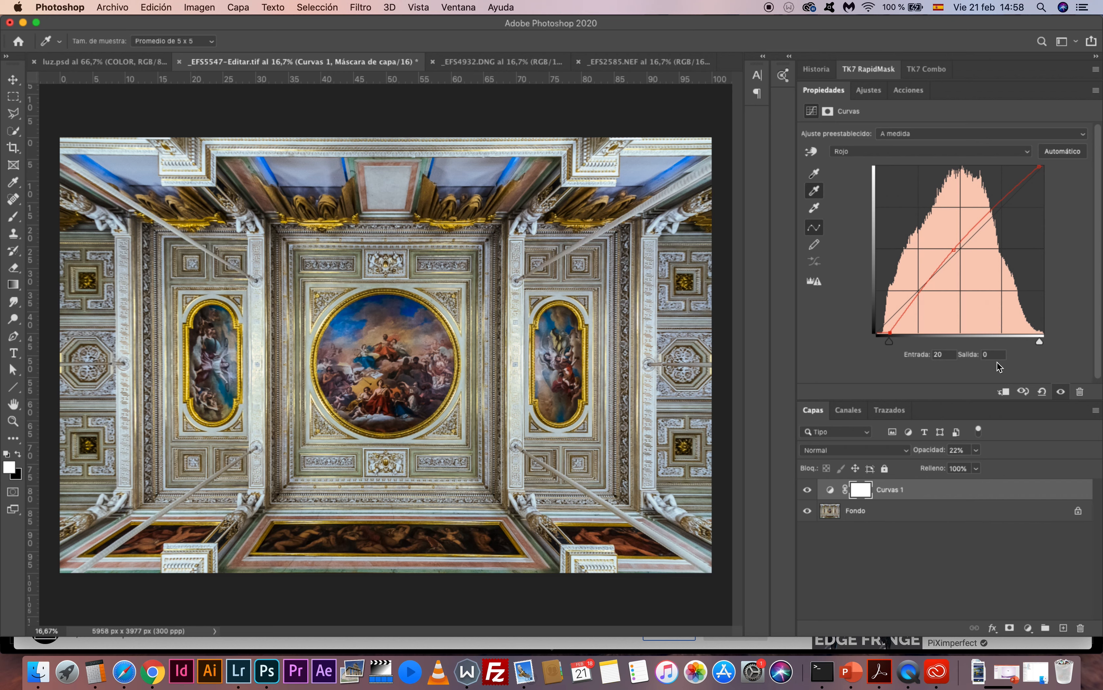
- Hide the Curves layer to check the original ceiling photo, then delete that layer
{"action": "left_click", "coordinate": [809, 491]}
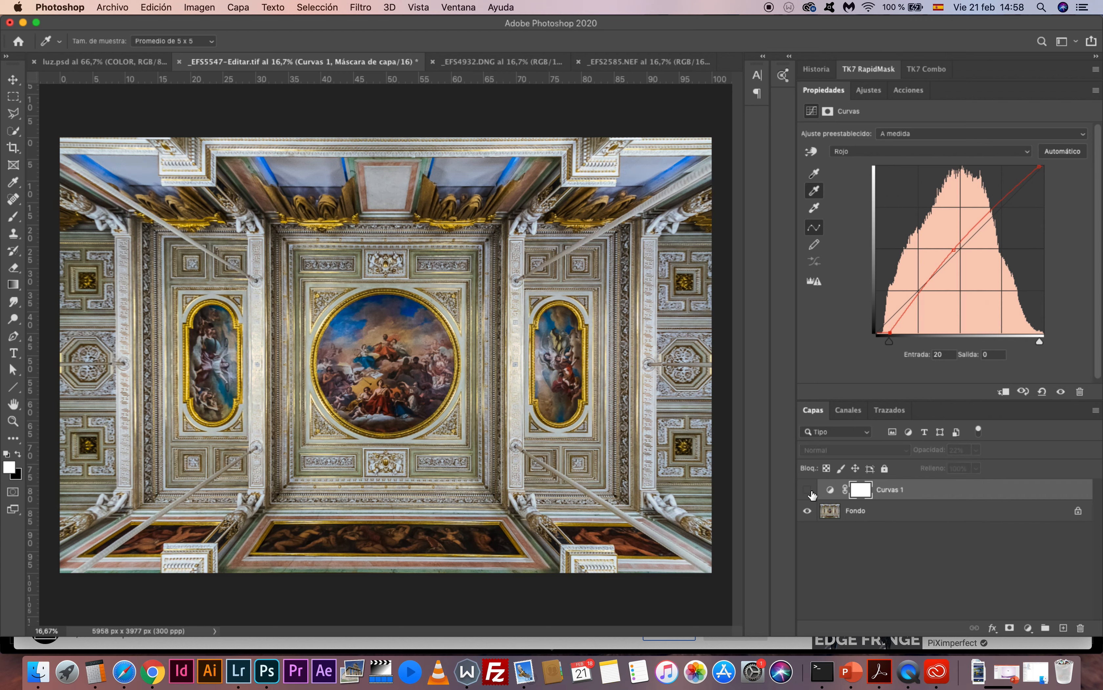
{"action": "left_click_drag", "start_coordinate": [1005, 492], "coordinate": [1080, 628]}
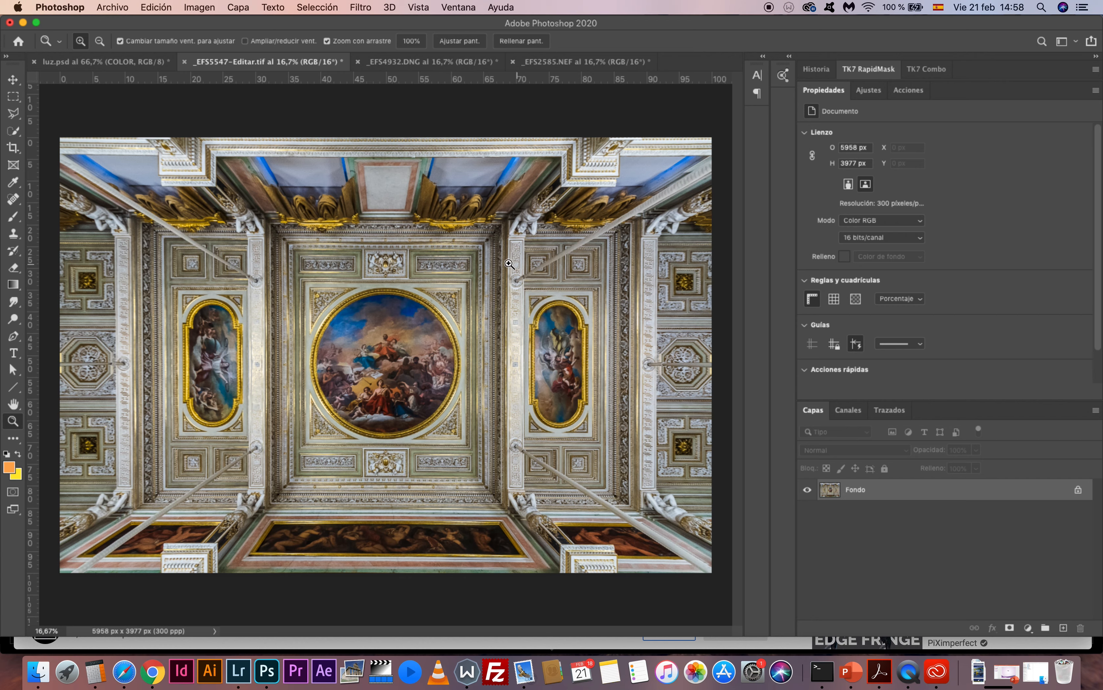
- Switch to the _EFS4932.DNG photo and add a Curves adjustment layer
{"action": "left_click", "coordinate": [431, 64]}
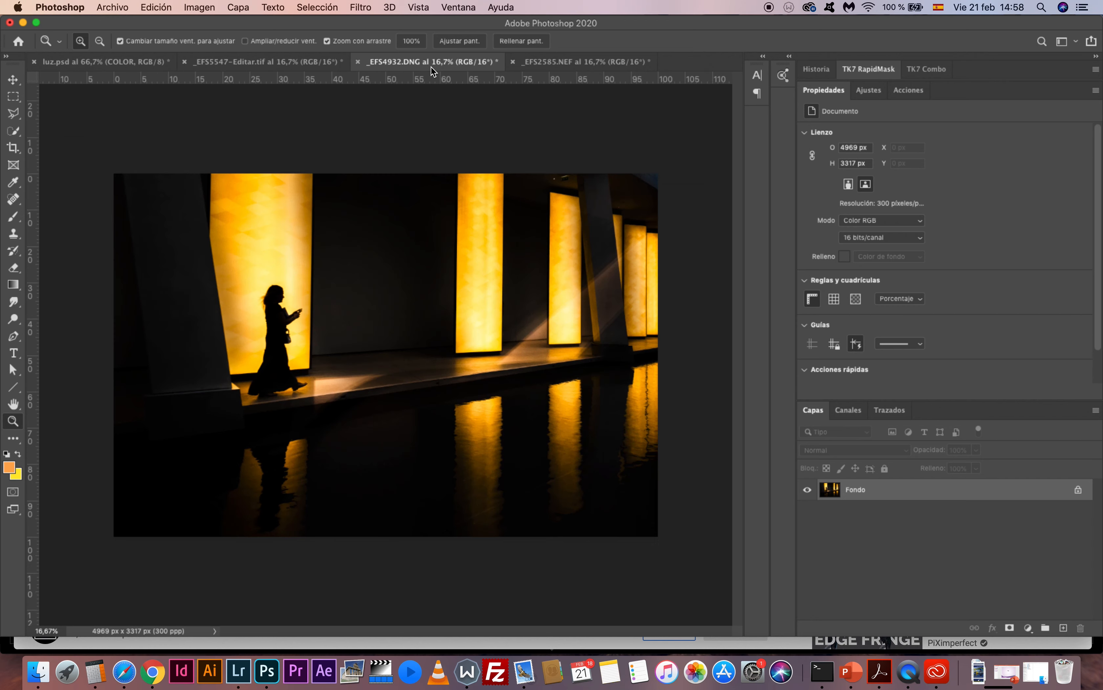
{"action": "left_click", "coordinate": [1028, 628]}
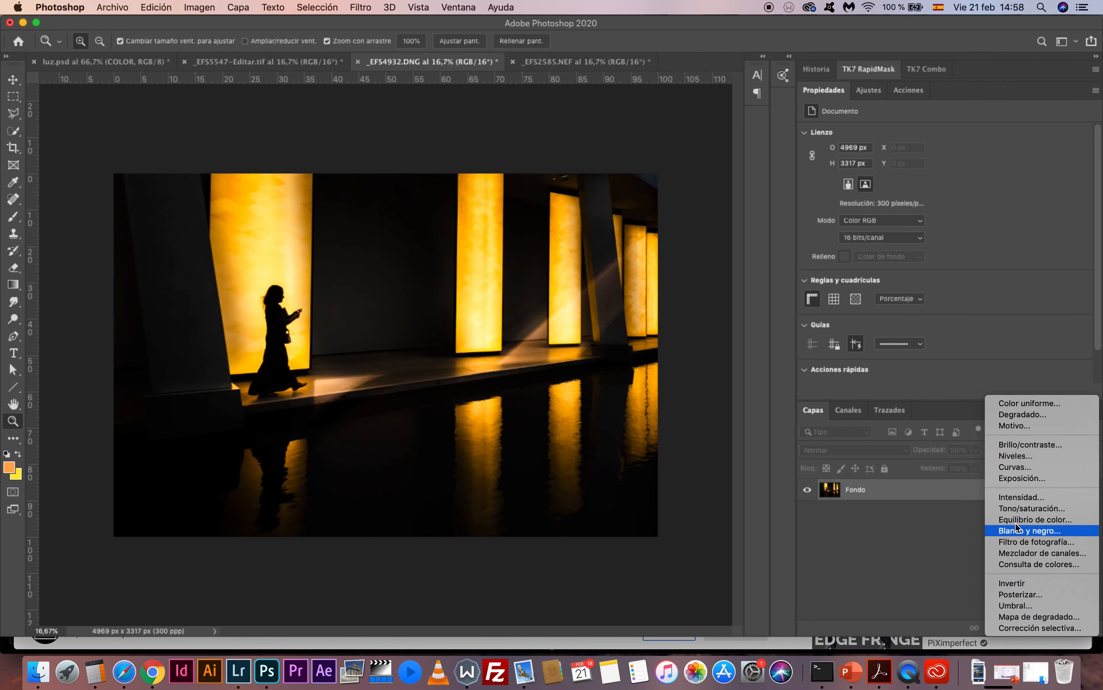
{"action": "left_click", "coordinate": [1019, 468]}
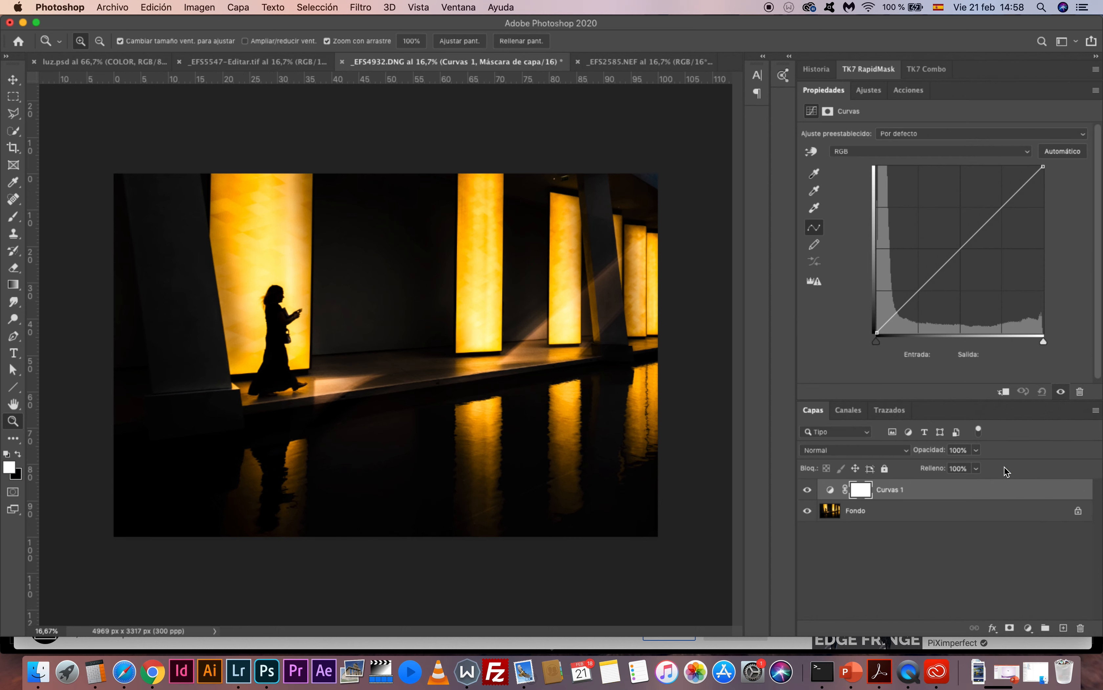
- Lower the blue (Azul) channel curve's highlight endpoint to input 255, output 146
{"action": "left_click", "coordinate": [882, 154]}
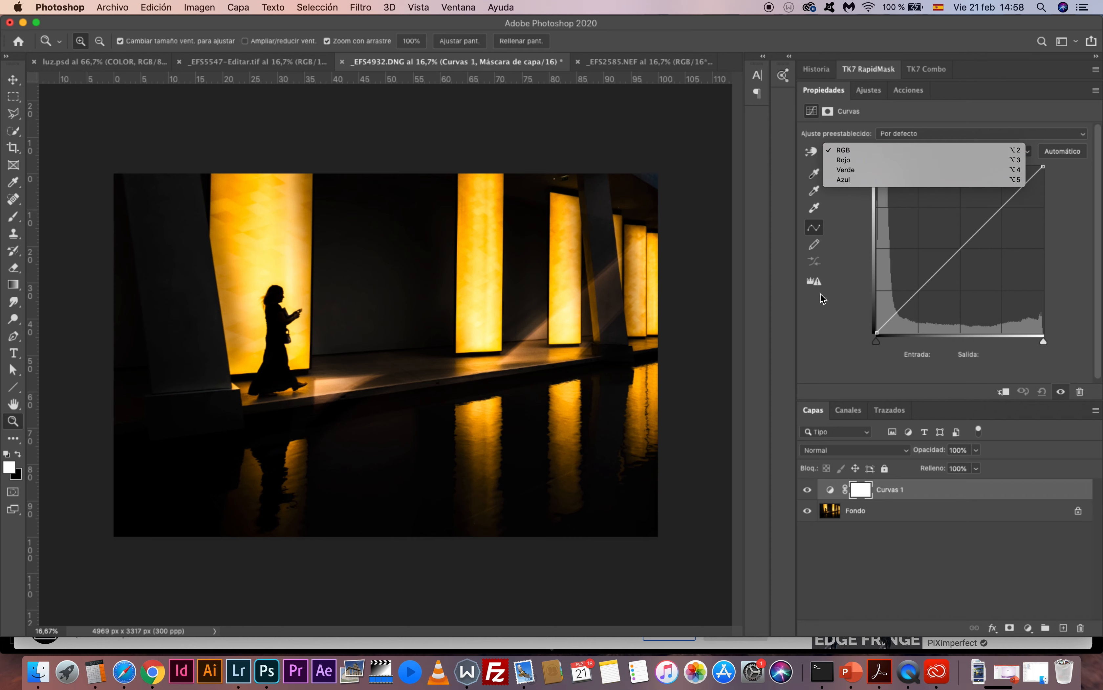
{"action": "left_click", "coordinate": [832, 332]}
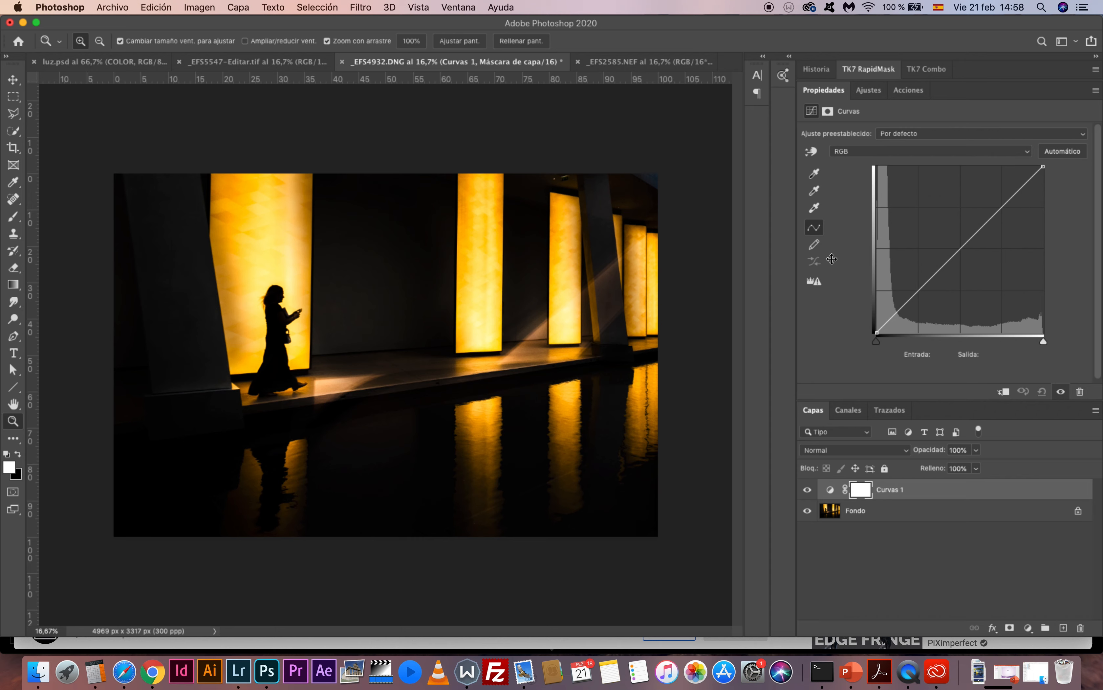
{"action": "left_click", "coordinate": [869, 155]}
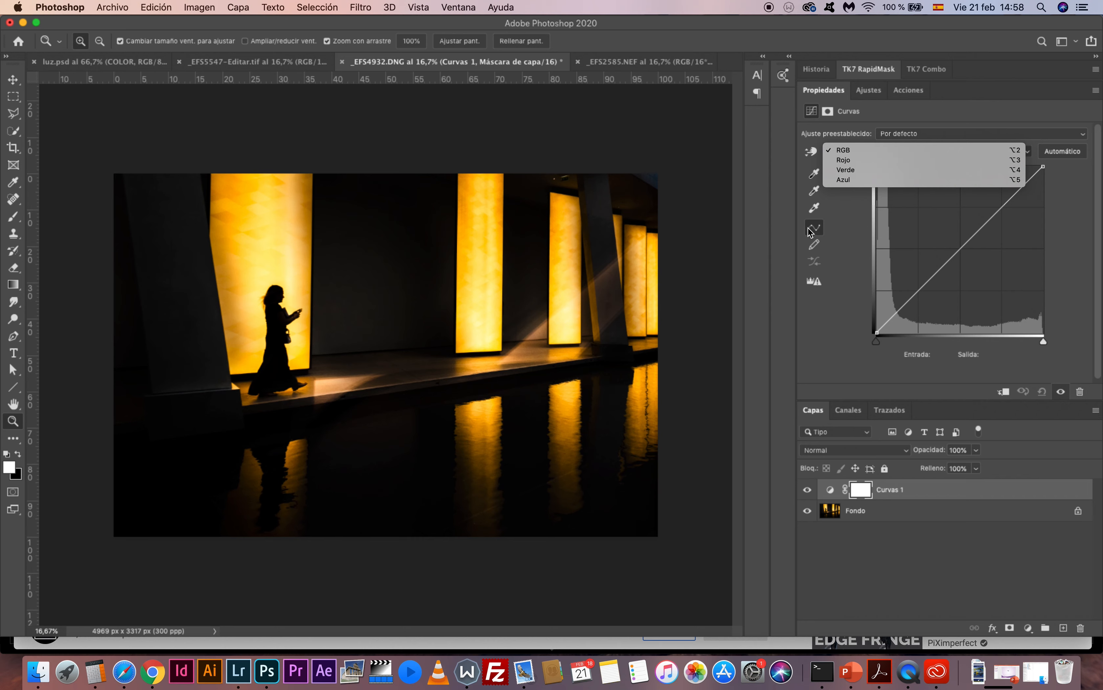
{"action": "left_click", "coordinate": [870, 180]}
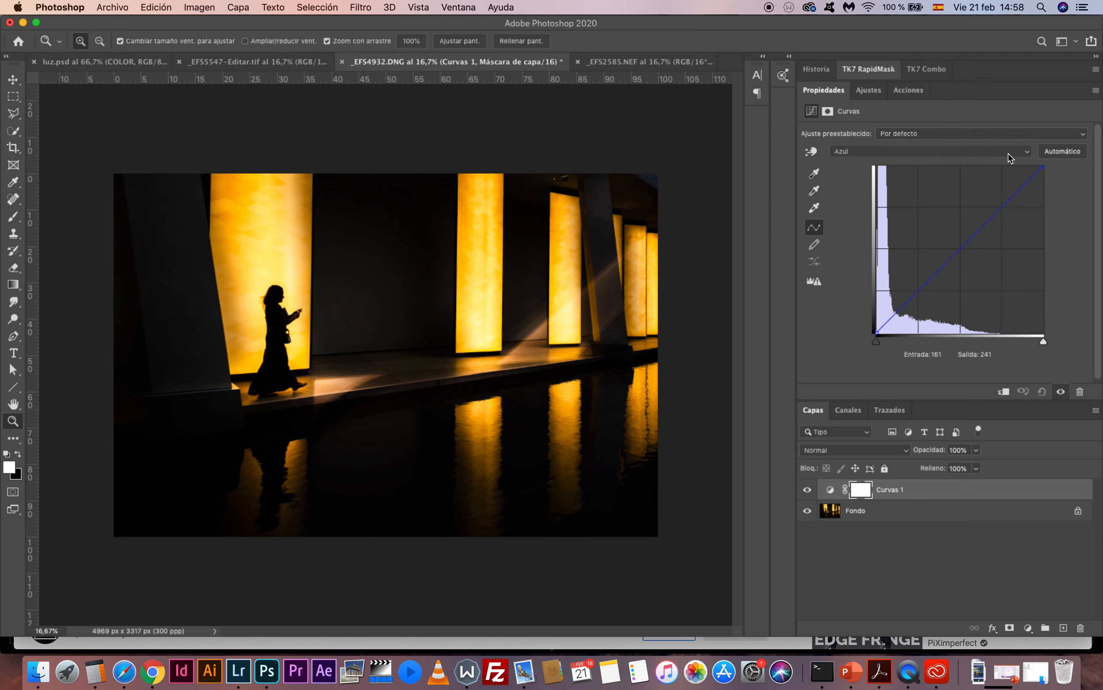
{"action": "left_click", "coordinate": [1043, 166]}
{"action": "left_click_drag", "start_coordinate": [1043, 166], "coordinate": [1044, 237]}
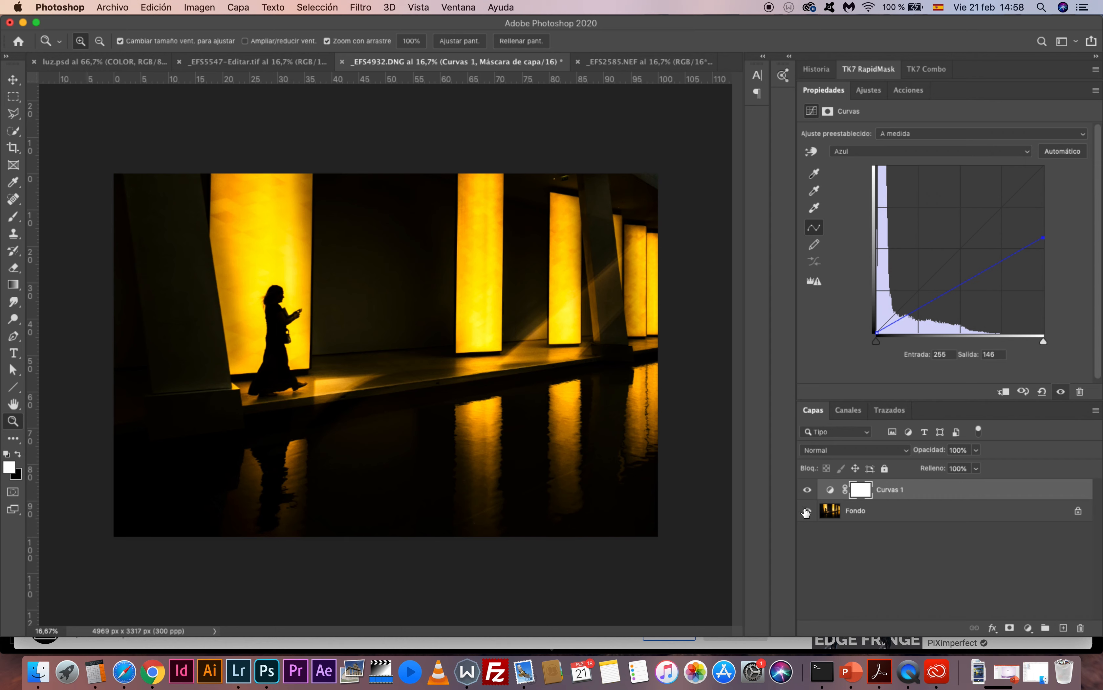
- Compare the yellow-lit photo before and after the blue channel change by repeatedly hiding and showing the Curves layer
{"action": "left_click", "coordinate": [808, 490]}
{"action": "left_click", "coordinate": [808, 491]}
{"action": "left_click", "coordinate": [808, 490]}
{"action": "left_click", "coordinate": [807, 491]}
{"action": "left_click", "coordinate": [808, 491]}
{"action": "left_click", "coordinate": [808, 491]}
{"action": "left_click", "coordinate": [808, 491]}
{"action": "left_click", "coordinate": [807, 491]}
{"action": "left_click", "coordinate": [808, 492]}
{"action": "left_click", "coordinate": [808, 492]}
{"action": "left_click", "coordinate": [807, 491]}
{"action": "left_click", "coordinate": [808, 491]}
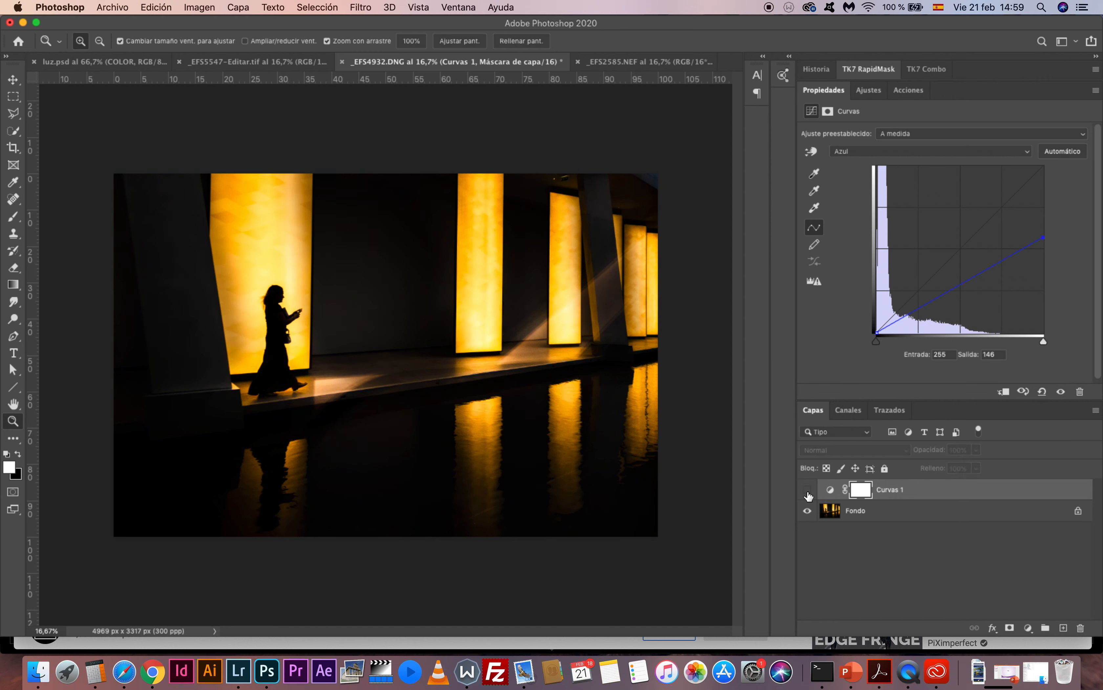
{"action": "left_click", "coordinate": [808, 492]}
{"action": "left_click", "coordinate": [807, 491]}
{"action": "left_click", "coordinate": [807, 491]}
{"action": "left_click", "coordinate": [808, 491]}
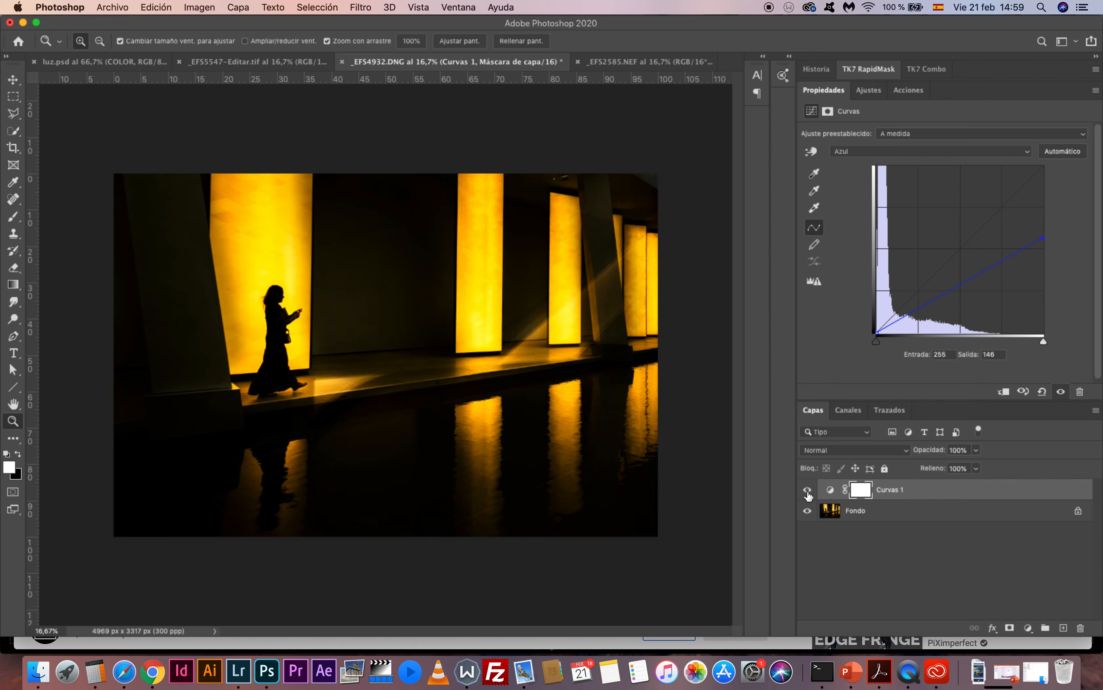